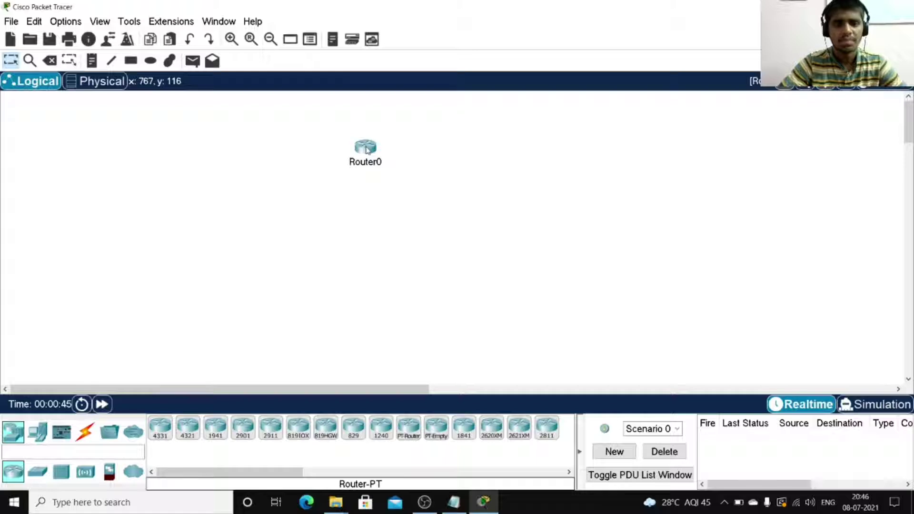
- Add two more PT-Router devices below Router0 and arrange the three routers in a triangle
{"action": "left_click_drag", "start_coordinate": [367, 149], "coordinate": [369, 168]}
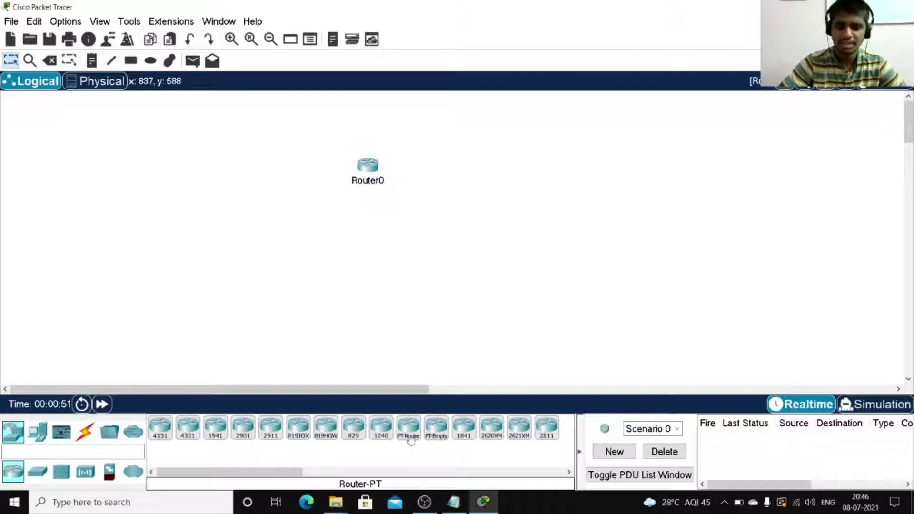
{"action": "left_click_drag", "start_coordinate": [409, 431], "coordinate": [299, 263]}
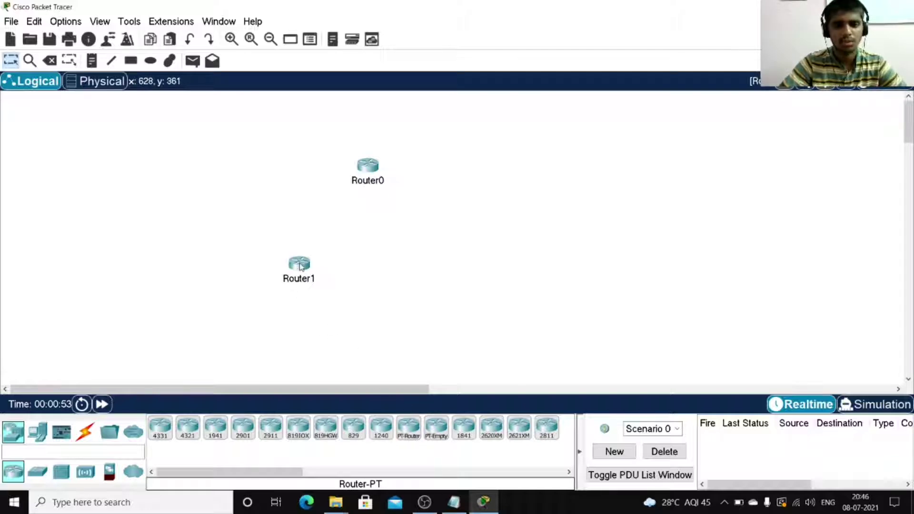
{"action": "left_click_drag", "start_coordinate": [412, 435], "coordinate": [443, 279]}
{"action": "left_click", "coordinate": [455, 319]}
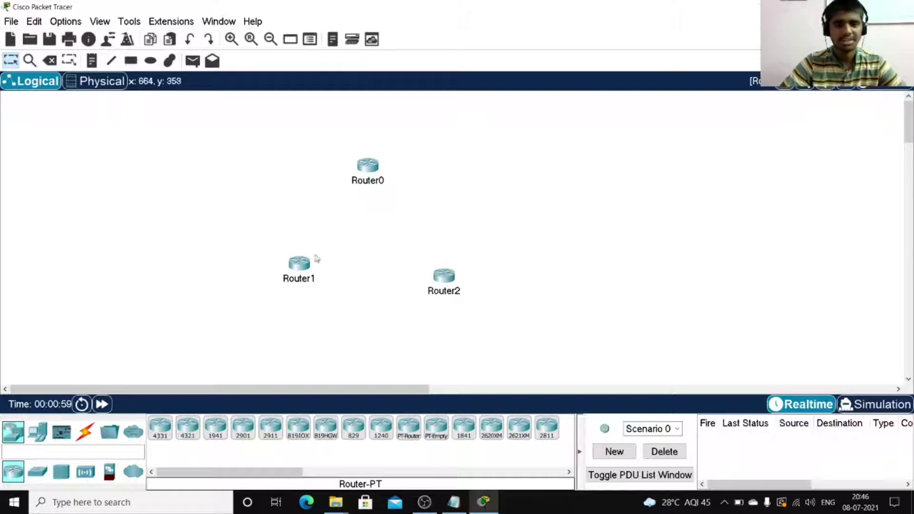
{"action": "left_click_drag", "start_coordinate": [290, 264], "coordinate": [296, 269]}
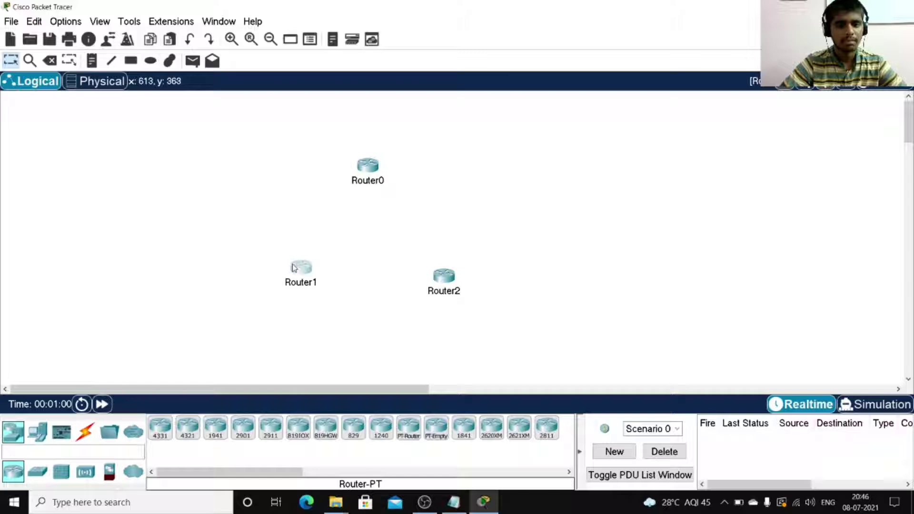
{"action": "left_click", "coordinate": [314, 323]}
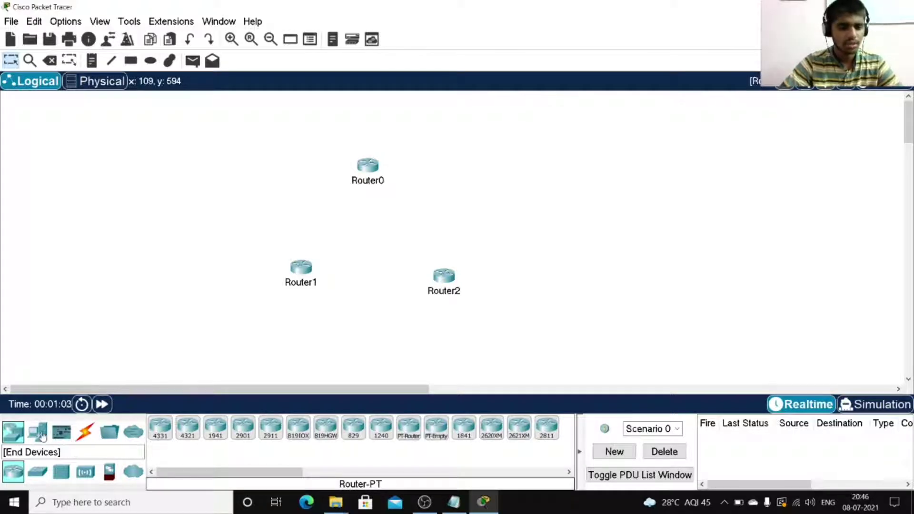
- Place a PT-Switch beside Router1 and two PCs on the far side of that switch
{"action": "left_click", "coordinate": [43, 472]}
{"action": "left_click", "coordinate": [188, 431]}
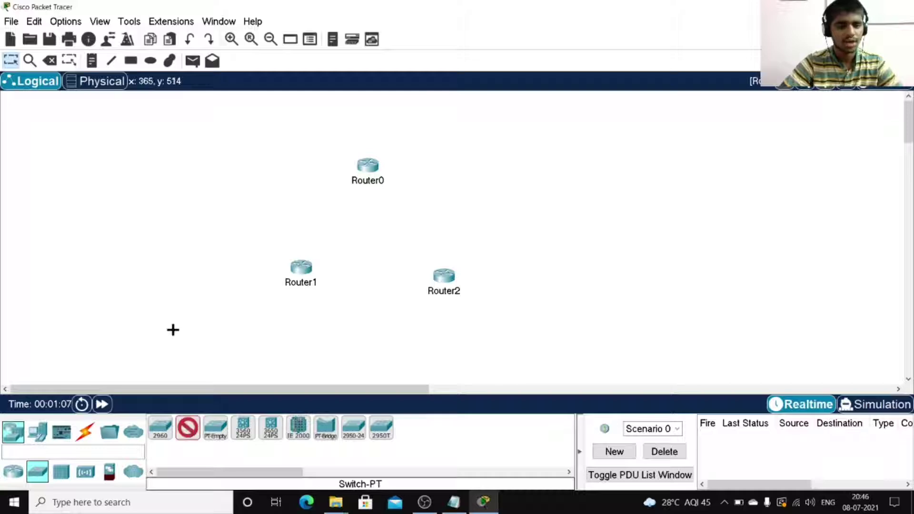
{"action": "left_click", "coordinate": [167, 272]}
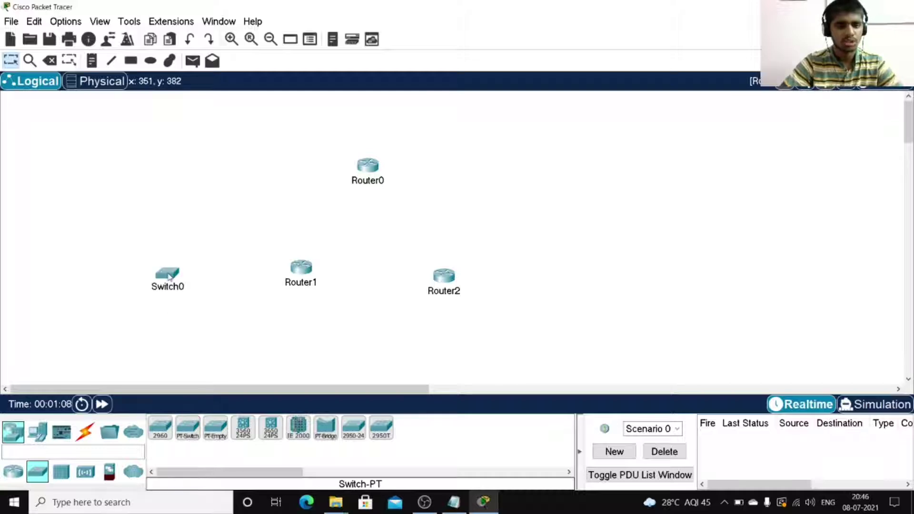
{"action": "left_click", "coordinate": [37, 432]}
{"action": "left_click", "coordinate": [160, 429]}
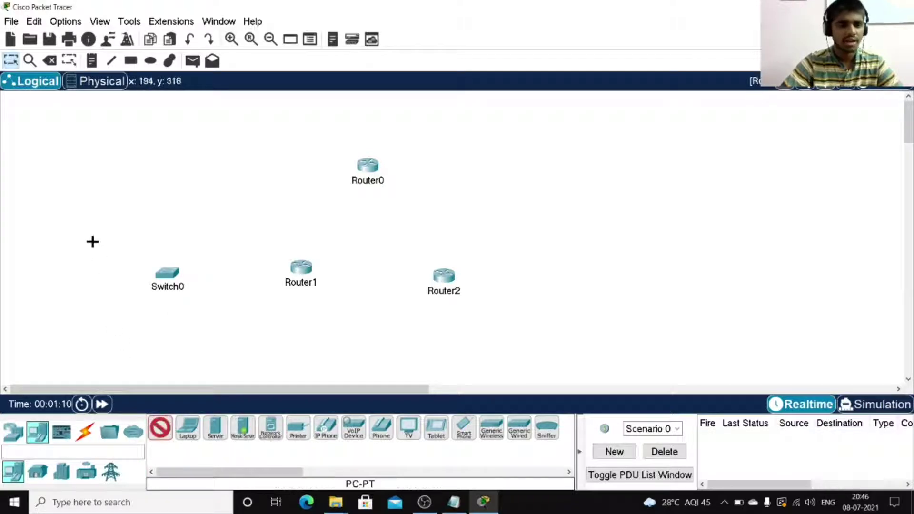
{"action": "left_click", "coordinate": [92, 243]}
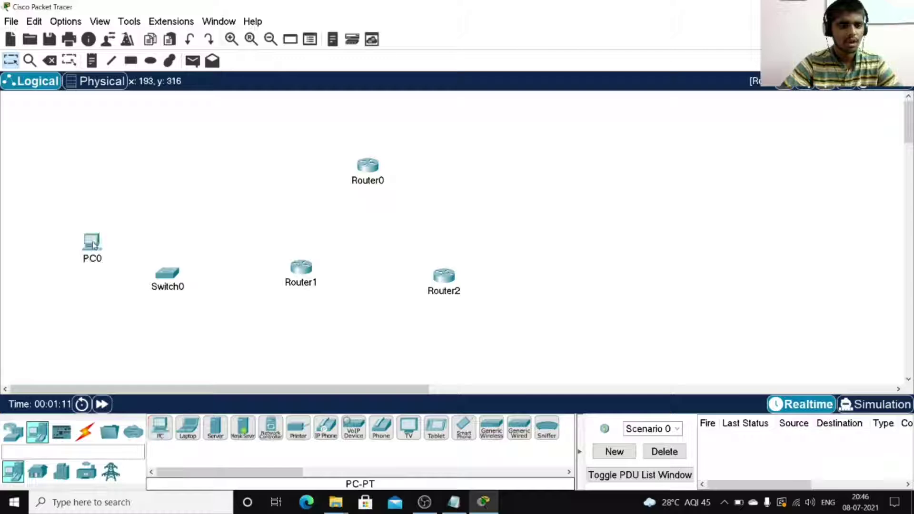
{"action": "left_click", "coordinate": [90, 322]}
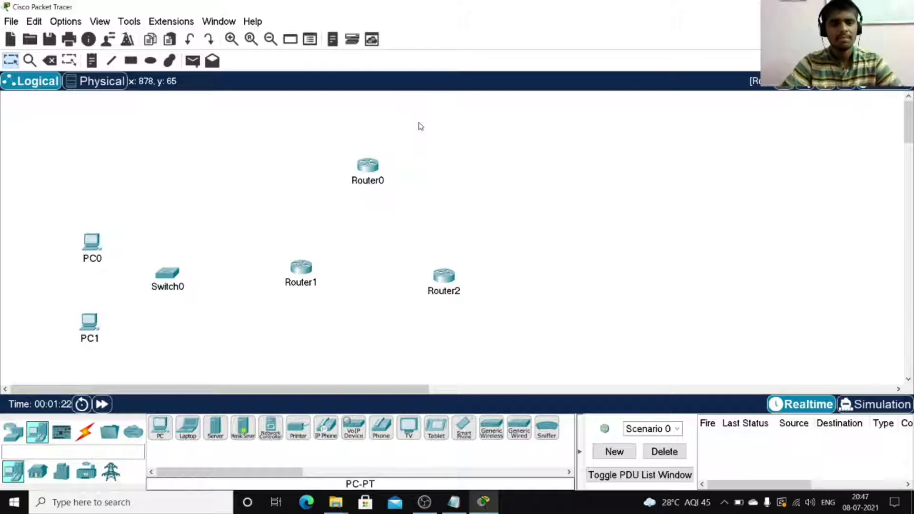
- Connect PC0 and PC1 to Switch0 using the automatically chosen connection type
{"action": "left_click", "coordinate": [85, 432]}
{"action": "left_click", "coordinate": [160, 429]}
{"action": "left_click", "coordinate": [164, 274]}
{"action": "left_click", "coordinate": [90, 322]}
{"action": "left_click", "coordinate": [160, 430]}
{"action": "left_click", "coordinate": [165, 273]}
{"action": "left_click", "coordinate": [92, 243]}
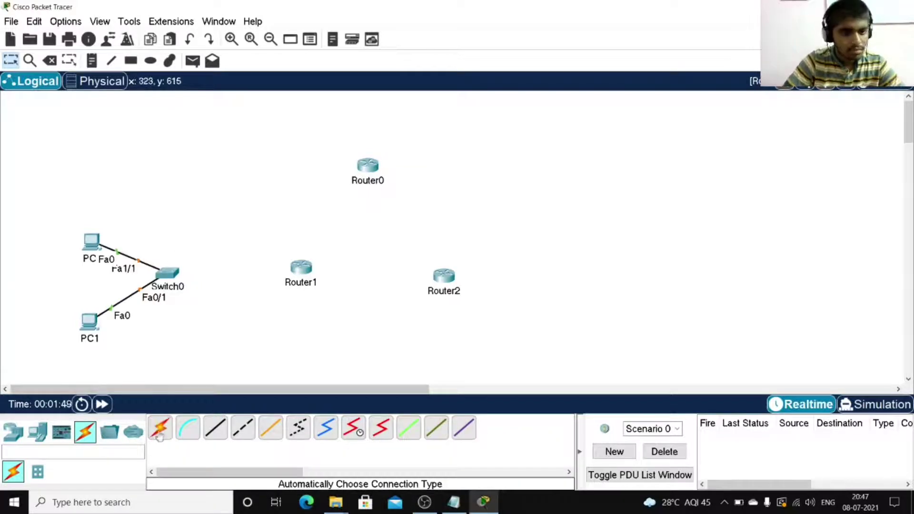
- Link Switch0 to Router1 and interconnect Router0, Router1 and Router2 using automatically chosen connections
{"action": "left_click", "coordinate": [160, 431]}
{"action": "left_click", "coordinate": [167, 273]}
{"action": "left_click", "coordinate": [301, 268]}
{"action": "left_click", "coordinate": [160, 431]}
{"action": "left_click", "coordinate": [367, 166]}
{"action": "left_click", "coordinate": [301, 268]}
{"action": "left_click", "coordinate": [160, 430]}
{"action": "left_click", "coordinate": [368, 166]}
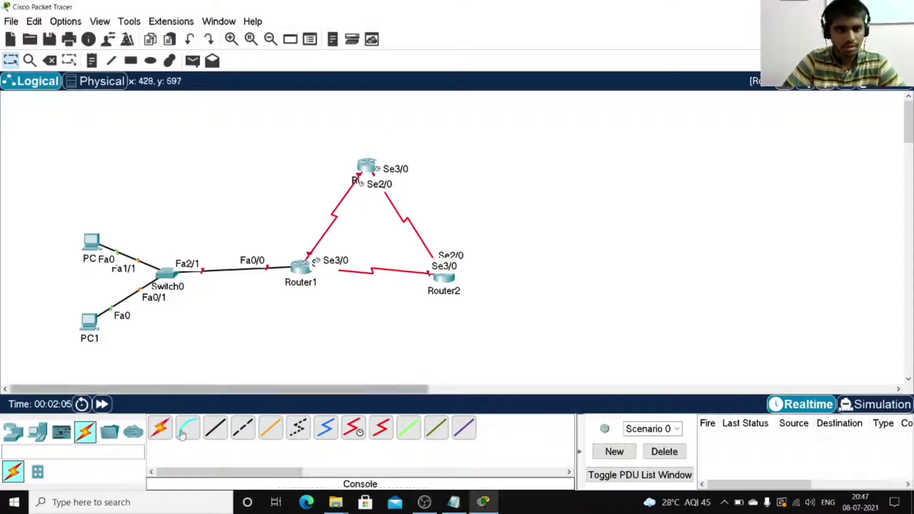
- Reposition Router0, Router1 and Router2 slightly lower, with Router1 and Router2 spread further apart
{"action": "left_click_drag", "start_coordinate": [301, 268], "coordinate": [286, 299]}
{"action": "left_click_drag", "start_coordinate": [444, 277], "coordinate": [458, 302]}
{"action": "left_click_drag", "start_coordinate": [367, 166], "coordinate": [367, 195]}
- Add two PT-Switch devices, one above Router0 and one beside Router2
{"action": "left_click", "coordinate": [38, 433]}
{"action": "left_click", "coordinate": [13, 432]}
{"action": "left_click", "coordinate": [37, 472]}
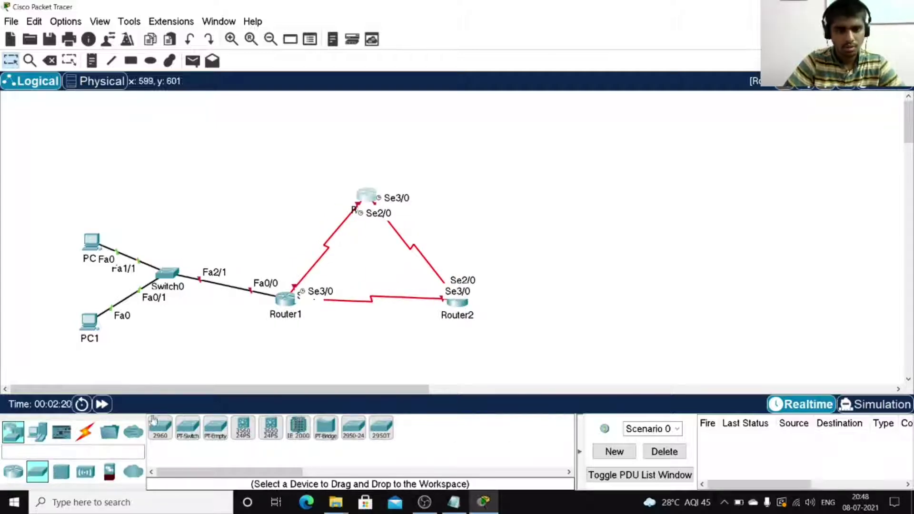
{"action": "left_click", "coordinate": [188, 428]}
{"action": "left_click", "coordinate": [372, 151]}
{"action": "left_click", "coordinate": [37, 432]}
{"action": "left_click", "coordinate": [14, 433]}
{"action": "left_click", "coordinate": [38, 472]}
{"action": "left_click", "coordinate": [189, 429]}
{"action": "left_click", "coordinate": [560, 295]}
- Connect Router2 to Switch2 and Router0 to Switch1 with automatically chosen cables
{"action": "left_click", "coordinate": [85, 433]}
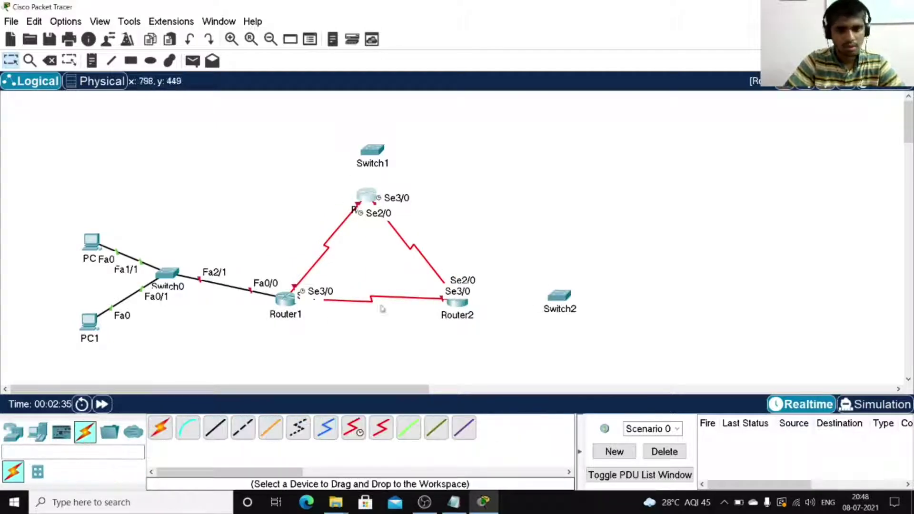
{"action": "left_click", "coordinate": [160, 428]}
{"action": "left_click", "coordinate": [458, 303]}
{"action": "left_click", "coordinate": [561, 294]}
{"action": "left_click", "coordinate": [160, 428]}
{"action": "left_click", "coordinate": [368, 196]}
{"action": "left_click", "coordinate": [372, 151]}
- Add two PCs beside Switch2 and two above Switch1, and move Switch1 and Router0 further apart
{"action": "left_click", "coordinate": [37, 433]}
{"action": "left_click", "coordinate": [160, 429]}
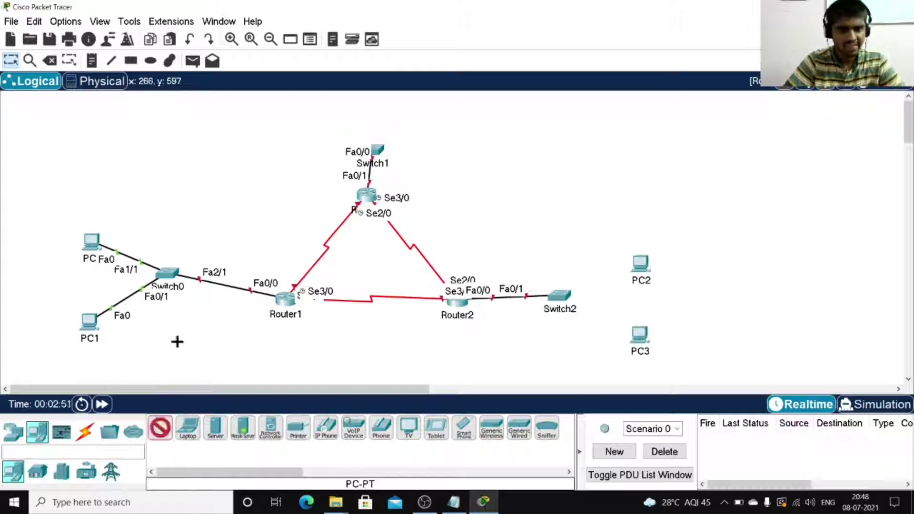
{"action": "left_click", "coordinate": [305, 114]}
{"action": "left_click", "coordinate": [160, 428]}
{"action": "left_click", "coordinate": [444, 117]}
{"action": "left_click_drag", "start_coordinate": [372, 150], "coordinate": [367, 138]}
{"action": "left_click_drag", "start_coordinate": [366, 196], "coordinate": [364, 216]}
- Connect PC4 and PC5 to Switch1 using automatically chosen connections
{"action": "left_click", "coordinate": [85, 433]}
{"action": "left_click", "coordinate": [160, 428]}
{"action": "left_click", "coordinate": [305, 113]}
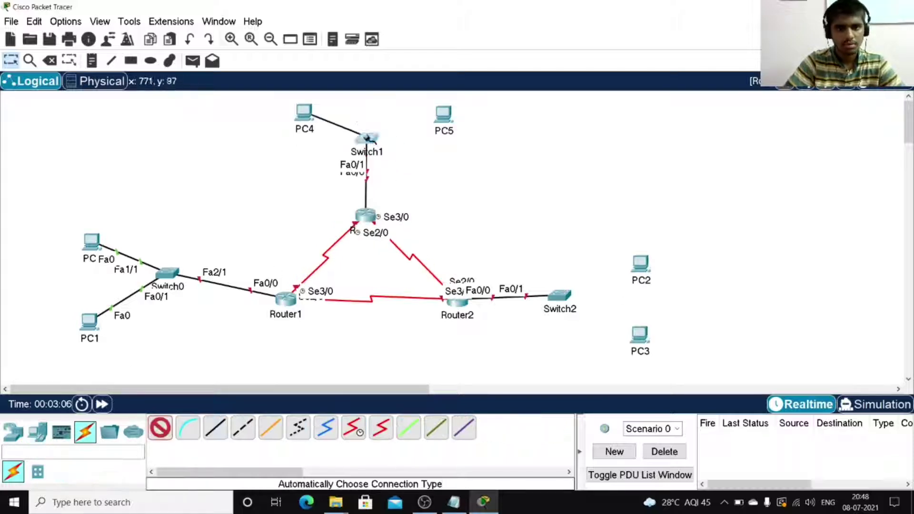
{"action": "left_click", "coordinate": [367, 139]}
{"action": "left_click", "coordinate": [160, 429]}
{"action": "left_click", "coordinate": [367, 138]}
{"action": "left_click", "coordinate": [443, 117]}
- Connect PC2 and PC3 to Switch2 using automatically chosen connections
{"action": "left_click", "coordinate": [160, 429]}
{"action": "left_click", "coordinate": [559, 296]}
{"action": "left_click", "coordinate": [640, 264]}
{"action": "left_click", "coordinate": [160, 429]}
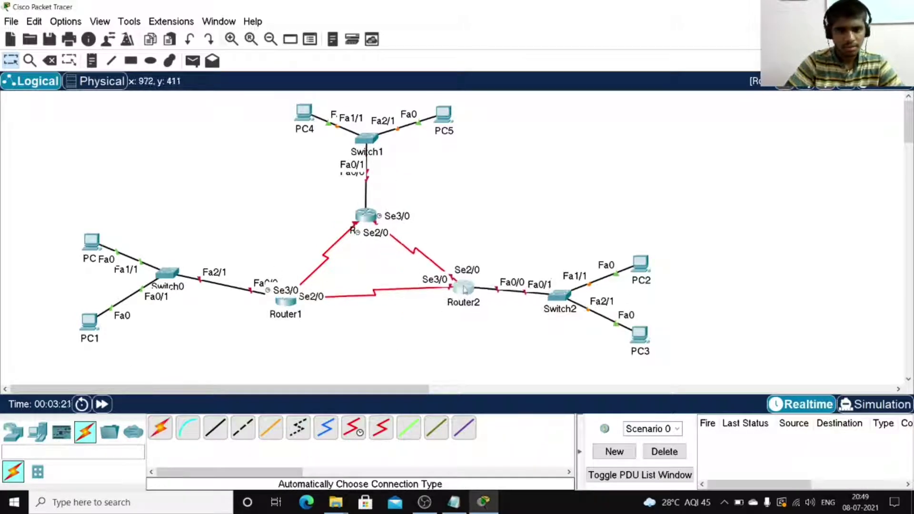
- Adjust the positions of Router2 and Switch1, and spread PC4 and PC5 further apart
{"action": "left_click_drag", "start_coordinate": [464, 287], "coordinate": [463, 289]}
{"action": "left_click_drag", "start_coordinate": [374, 140], "coordinate": [379, 140]}
{"action": "left_click_drag", "start_coordinate": [308, 110], "coordinate": [298, 107]}
{"action": "left_click_drag", "start_coordinate": [444, 114], "coordinate": [458, 112]}
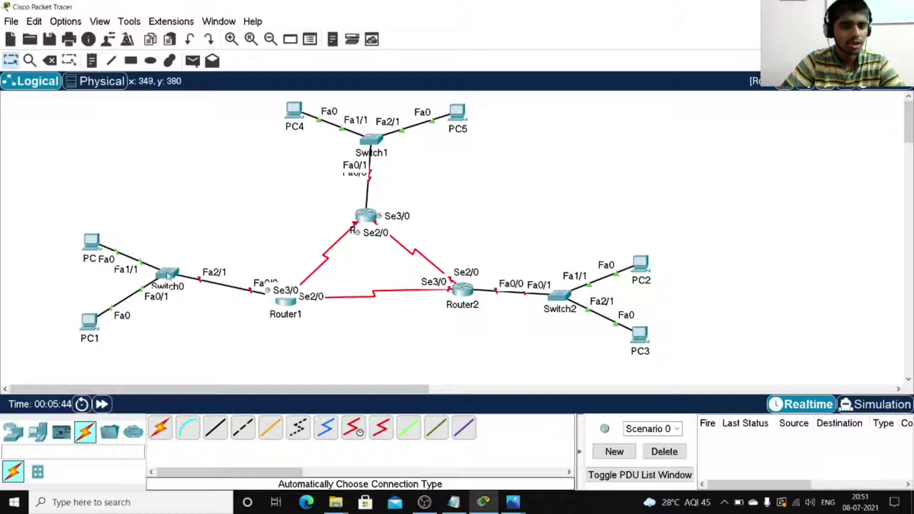
{"action": "left_click", "coordinate": [13, 432]}
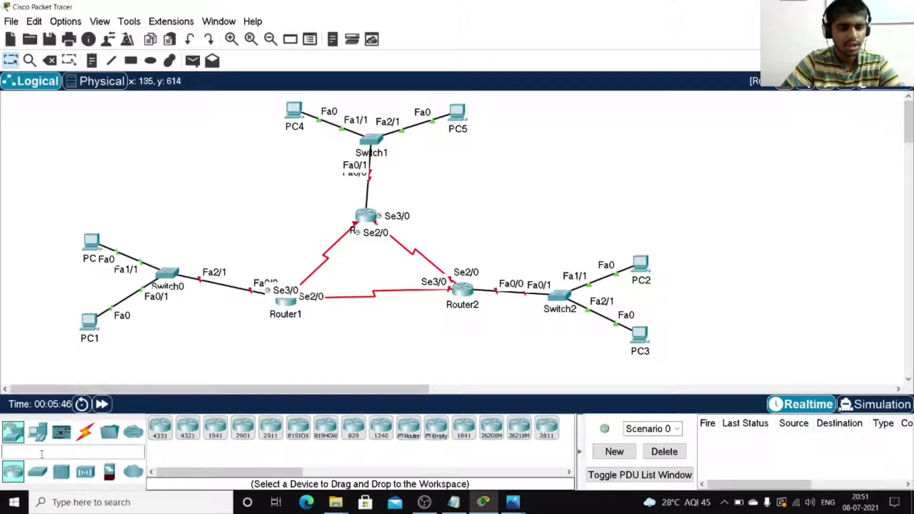
{"action": "left_click", "coordinate": [38, 472]}
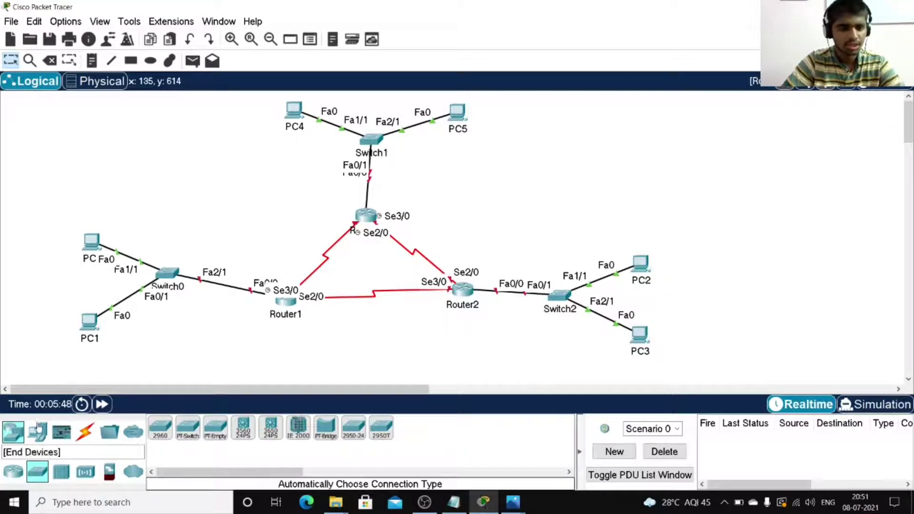
{"action": "left_click", "coordinate": [14, 472]}
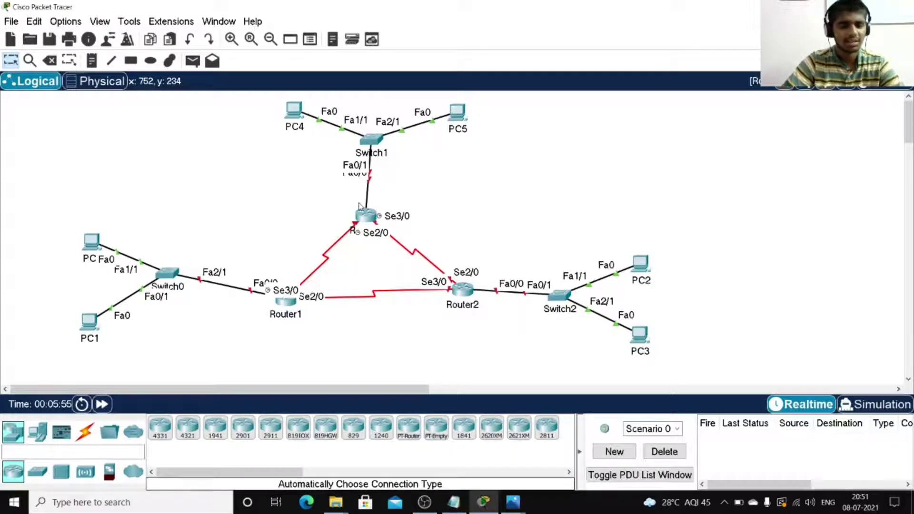
{"action": "left_click", "coordinate": [86, 433]}
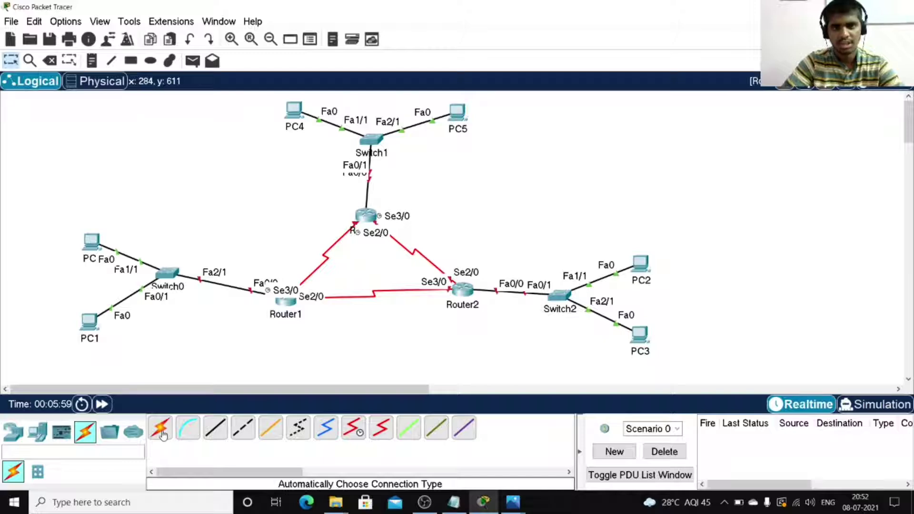
{"action": "left_click", "coordinate": [25, 435]}
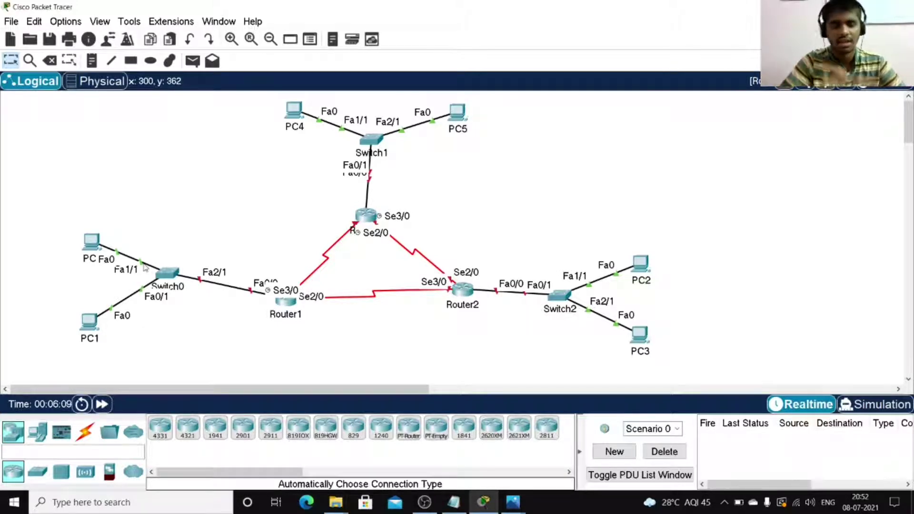
- Draw an unfilled ellipse around each of the three groups made up of a switch and its two PCs
{"action": "left_click", "coordinate": [148, 63]}
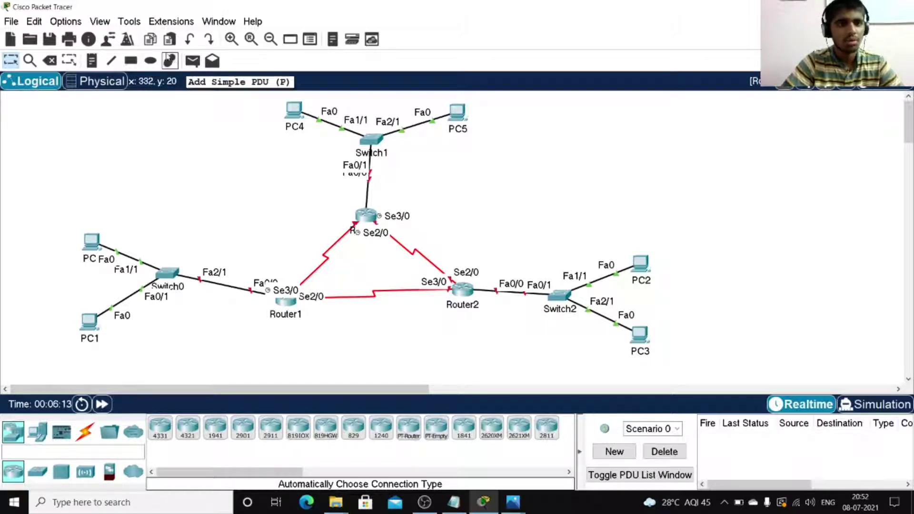
{"action": "mouse_move", "coordinate": [57, 208]}
{"action": "left_mouse_down"}
{"action": "mouse_move", "coordinate": [196, 370]}
{"action": "mouse_move", "coordinate": [190, 360]}
{"action": "left_mouse_up"}
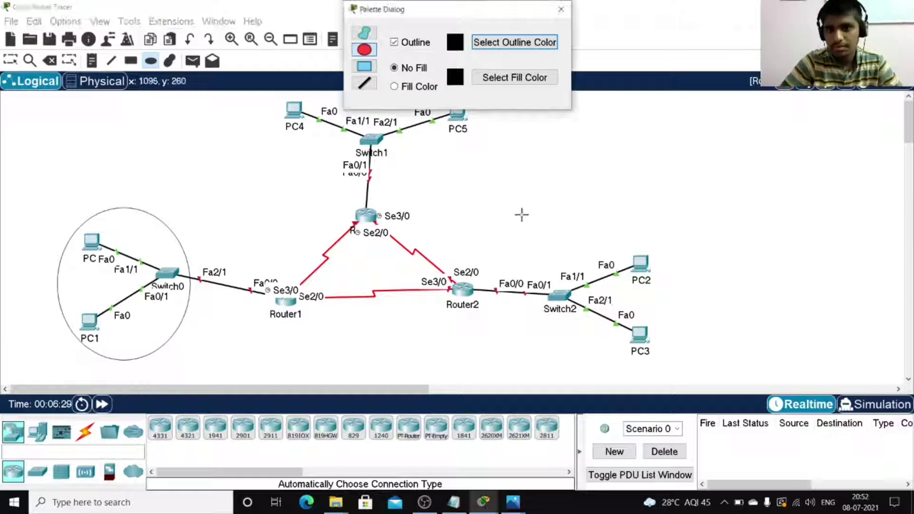
{"action": "left_click_drag", "start_coordinate": [537, 199], "coordinate": [706, 379]}
{"action": "left_click_drag", "start_coordinate": [405, 9], "coordinate": [623, 25]}
{"action": "mouse_move", "coordinate": [278, 93]}
{"action": "left_mouse_down"}
{"action": "mouse_move", "coordinate": [498, 175]}
{"action": "mouse_move", "coordinate": [458, 149]}
{"action": "left_mouse_up"}
{"action": "left_click", "coordinate": [10, 61]}
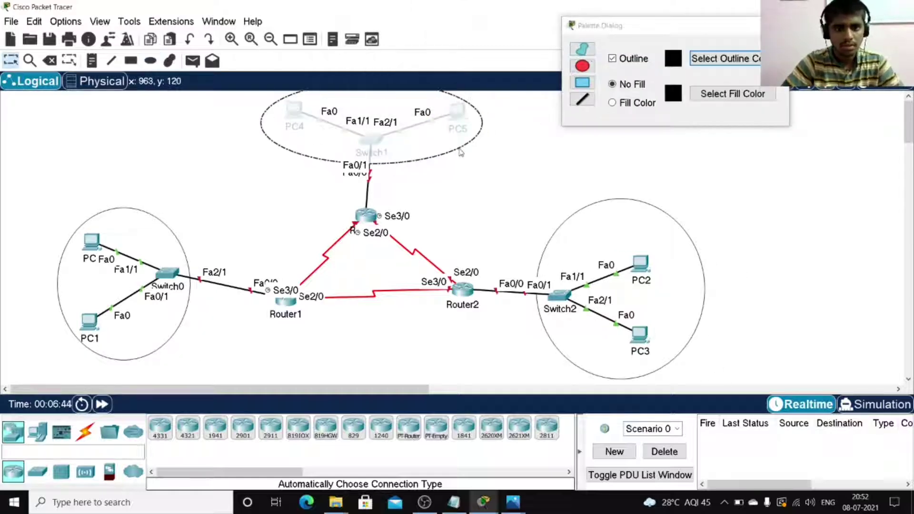
{"action": "left_click", "coordinate": [779, 26]}
- Add a note beside the Switch1 group reading "Network 2", "192.168.2.0/24" and "Default Gateway192.168.2.1/24"
{"action": "left_click", "coordinate": [92, 60]}
{"action": "left_click", "coordinate": [537, 117]}
{"action": "type", "text": "Network 2"}
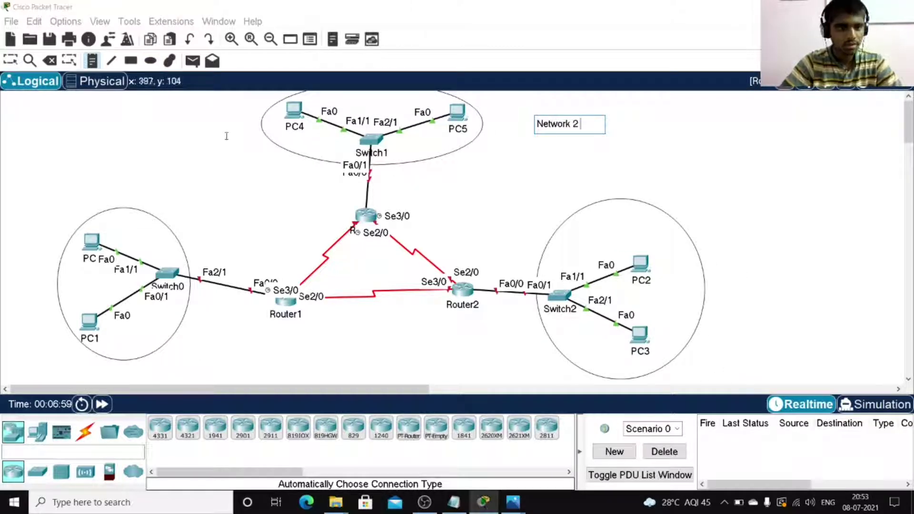
{"action": "key", "text": "Return"}
{"action": "type", "text": "192.168.2.0/24"}
{"action": "key", "text": "Return"}
{"action": "type", "text": "192.168.2.1/24"}
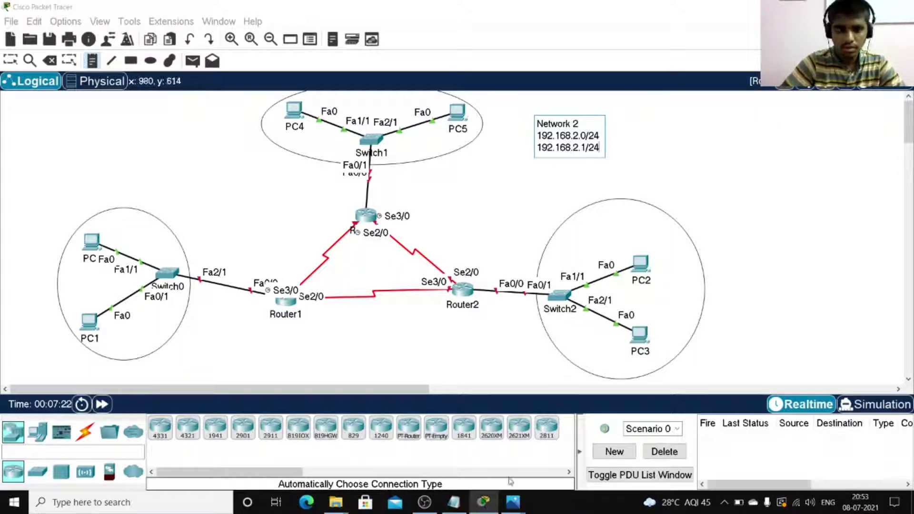
{"action": "left_click", "coordinate": [538, 147]}
{"action": "type", "text": "Default Gateway"}
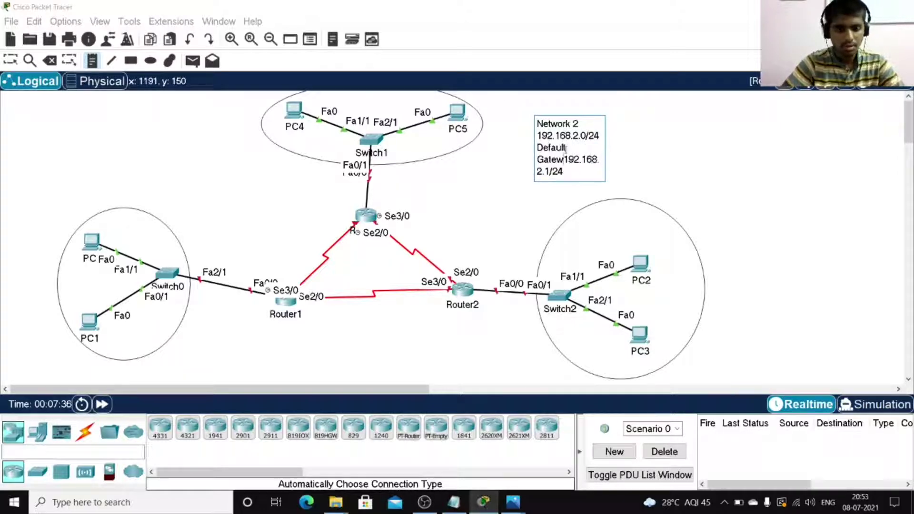
- Copy the note to the Switch0 group and edit it to Network 1, 192.168.1.0/24, Default Gateway192.168.1.1/24
{"action": "key", "text": "ctrl+a"}
{"action": "key", "text": "ctrl+c"}
{"action": "left_click", "coordinate": [30, 186]}
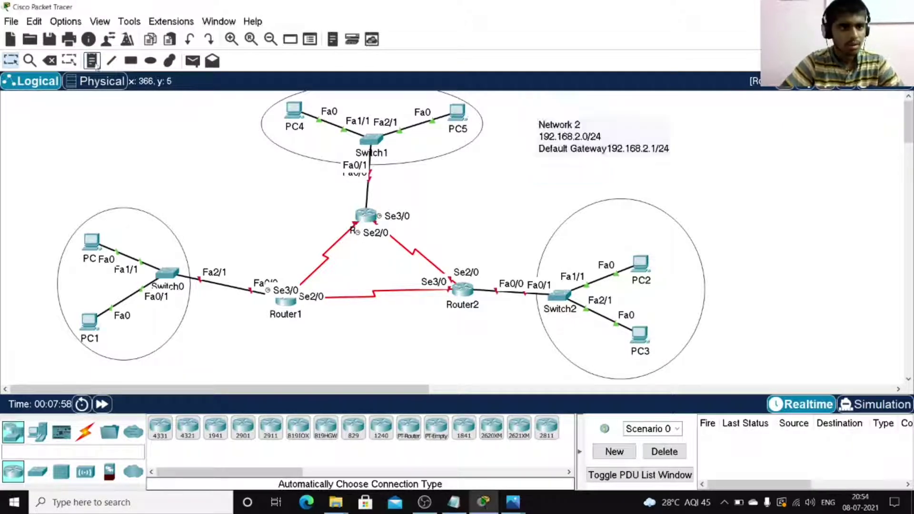
{"action": "key", "text": "ctrl+v"}
{"action": "key", "text": "BackSpace"}
{"action": "type", "text": "1"}
- Paste the note beside the Switch2 group and edit it to Network 3 (LAN), 192.168.3.0/24, Default Gateway192.168.3.1/24
{"action": "left_click", "coordinate": [735, 232]}
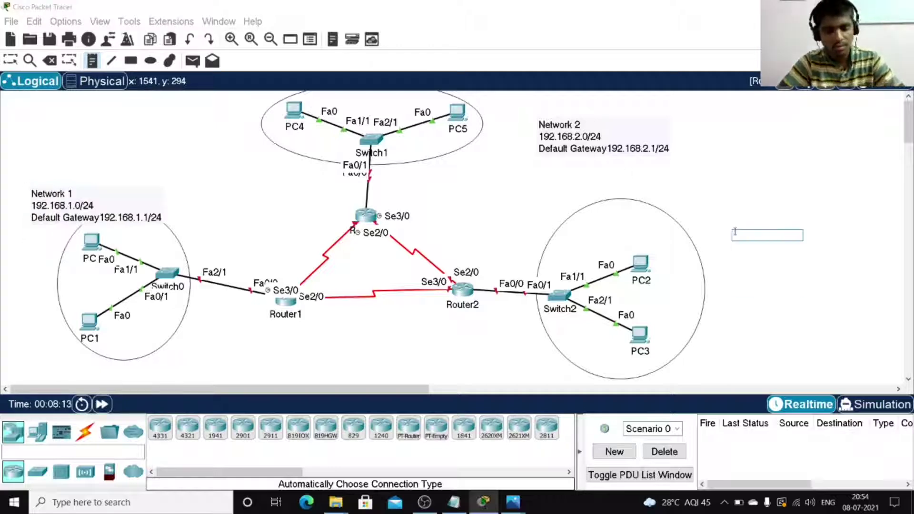
{"action": "key", "text": "ctrl+v"}
{"action": "key", "text": "Up"}
{"action": "key", "text": "Up"}
{"action": "key", "text": "Up"}
{"action": "key", "text": "Up"}
{"action": "key", "text": "Right"}
{"action": "key", "text": "BackSpace"}
{"action": "type", "text": "3LAN"}
{"action": "key", "text": "Left"}
{"action": "key", "text": "Left"}
{"action": "key", "text": "Left"}
{"action": "type", "text": "("}
{"action": "key", "text": "End"}
{"action": "type", "text": ")"}
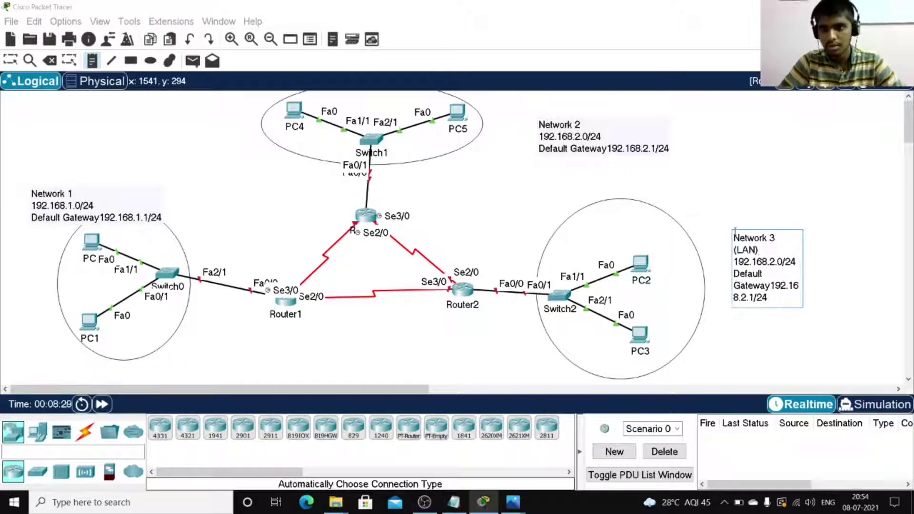
{"action": "key", "text": "Escape"}
- Append "(LAN)" to the Network 2 and Network 1 titles, and move the Network 1 note above its ellipse
{"action": "left_click", "coordinate": [584, 125]}
{"action": "type", "text": "(LAN)"}
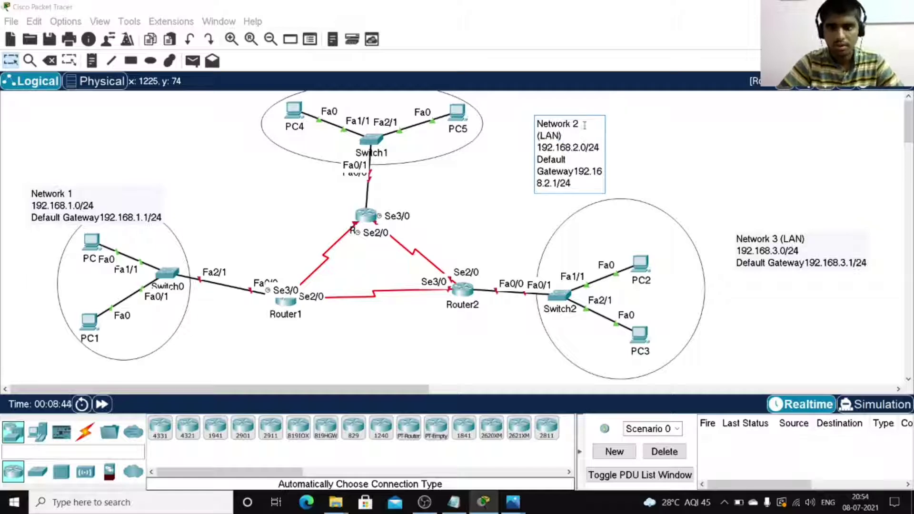
{"action": "left_click_drag", "start_coordinate": [103, 194], "coordinate": [85, 166]}
{"action": "left_click", "coordinate": [68, 168]}
{"action": "type", "text": "(LAN)"}
{"action": "left_click", "coordinate": [128, 174]}
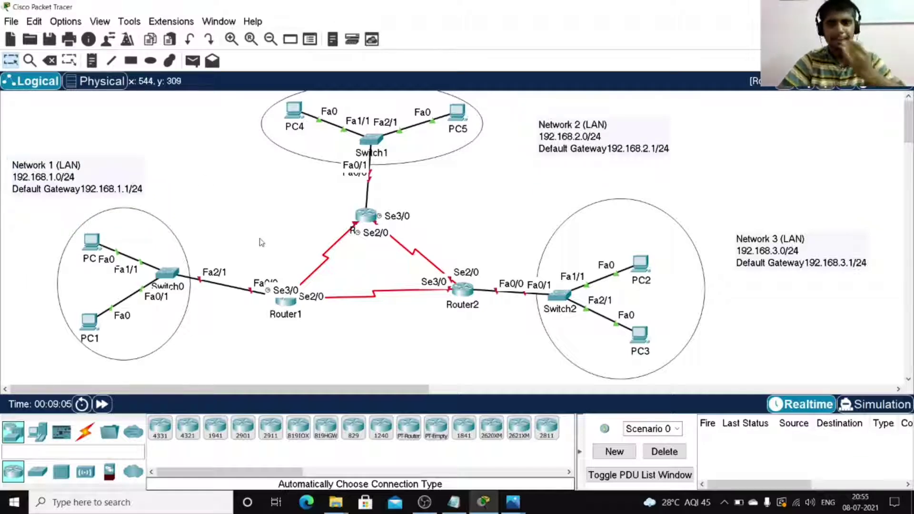
- Draw a pointer line from the Network 1 note to the ellipse around the Switch0 group
{"action": "left_click", "coordinate": [112, 60]}
{"action": "key", "text": "Escape"}
{"action": "left_click", "coordinate": [148, 182]}
{"action": "key", "text": "Delete"}
{"action": "left_click_drag", "start_coordinate": [146, 179], "coordinate": [173, 228]}
{"action": "key", "text": "Return"}
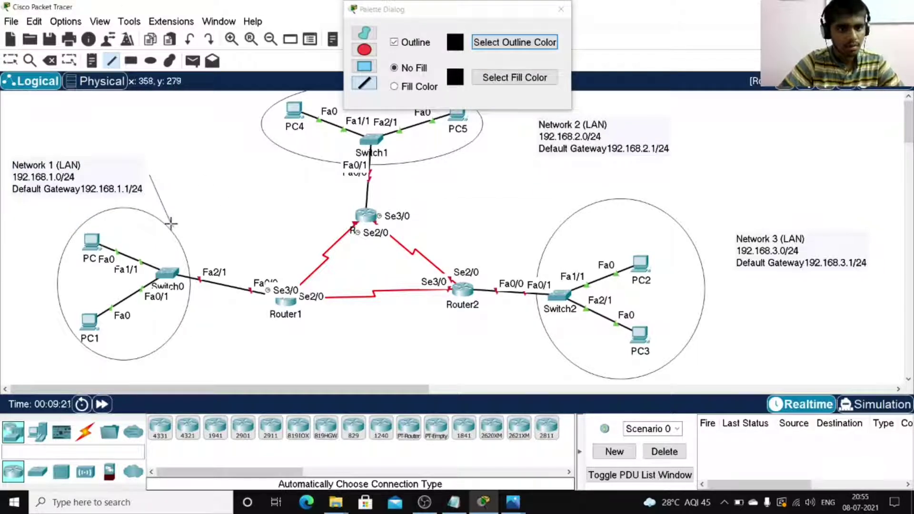
- Draw pointer lines linking the Network 2 and Network 3 notes to their ellipses, and close the drawing palette
{"action": "left_click_drag", "start_coordinate": [537, 138], "coordinate": [485, 134]}
{"action": "left_click_drag", "start_coordinate": [686, 229], "coordinate": [734, 235]}
{"action": "key", "text": "Escape"}
{"action": "key", "text": "Delete"}
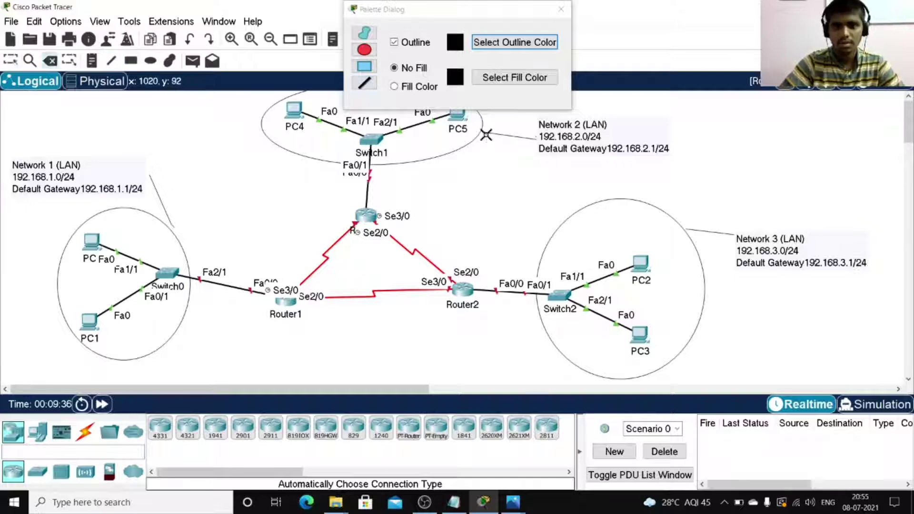
{"action": "key", "text": "Escape"}
{"action": "key", "text": "Delete"}
{"action": "key", "text": "Escape"}
{"action": "key", "text": "Delete"}
{"action": "key", "text": "Escape"}
{"action": "left_click", "coordinate": [561, 9]}
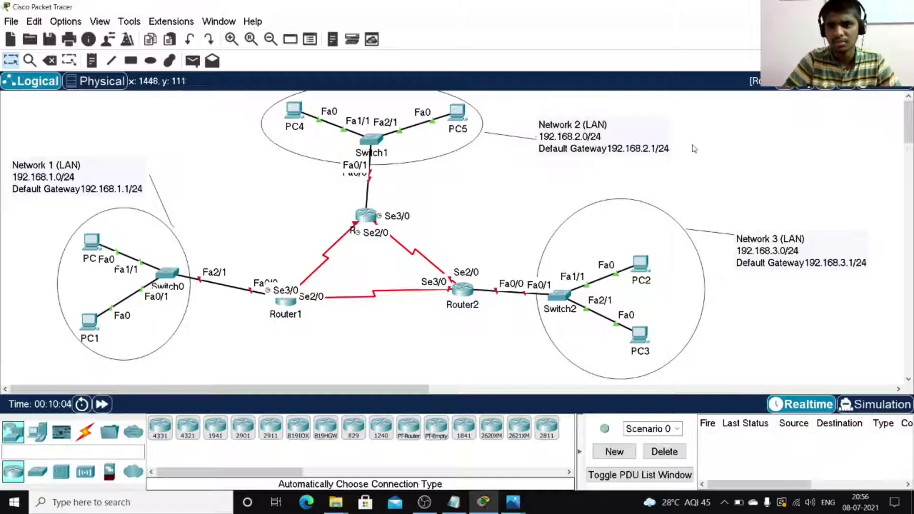
- Place a text note reading 255.255.255.0 beside the Network 2 note
{"action": "left_click", "coordinate": [91, 60]}
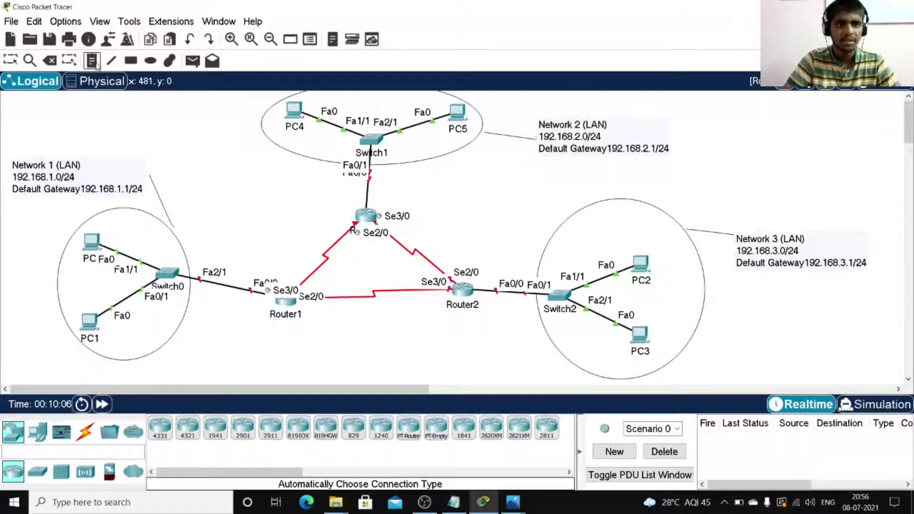
{"action": "left_click", "coordinate": [704, 139]}
{"action": "type", "text": "22"}
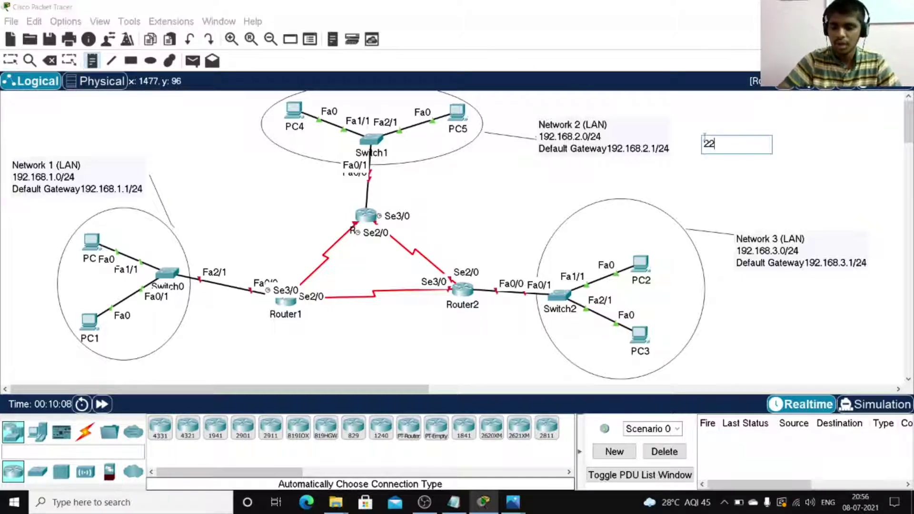
{"action": "type", "text": "55."}
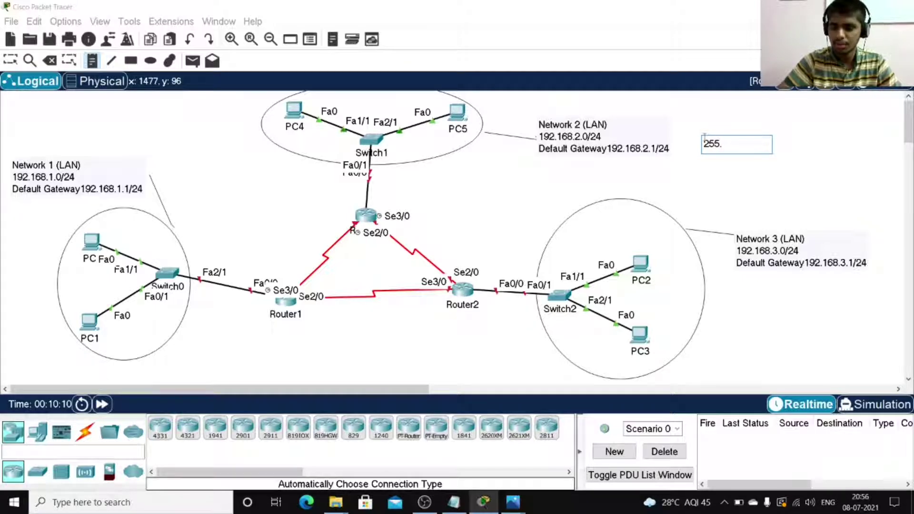
{"action": "type", "text": "255.255.0"}
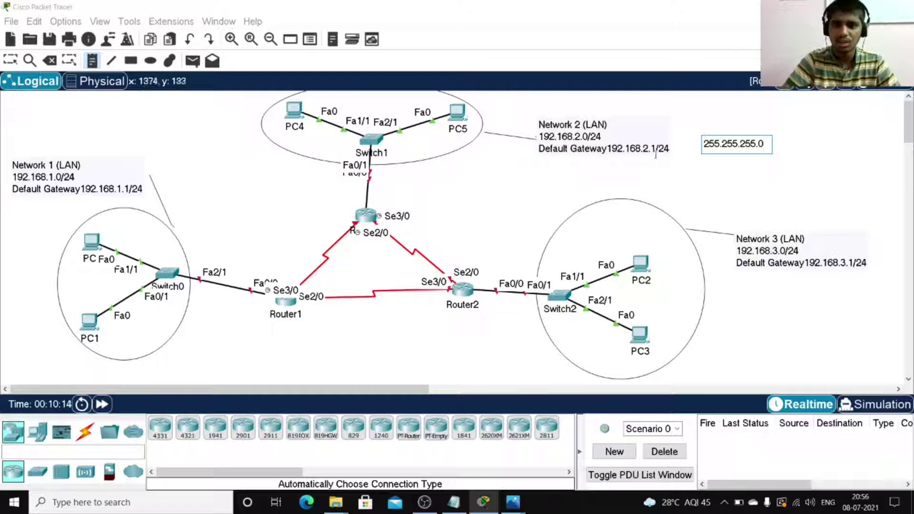
{"action": "left_click", "coordinate": [781, 182]}
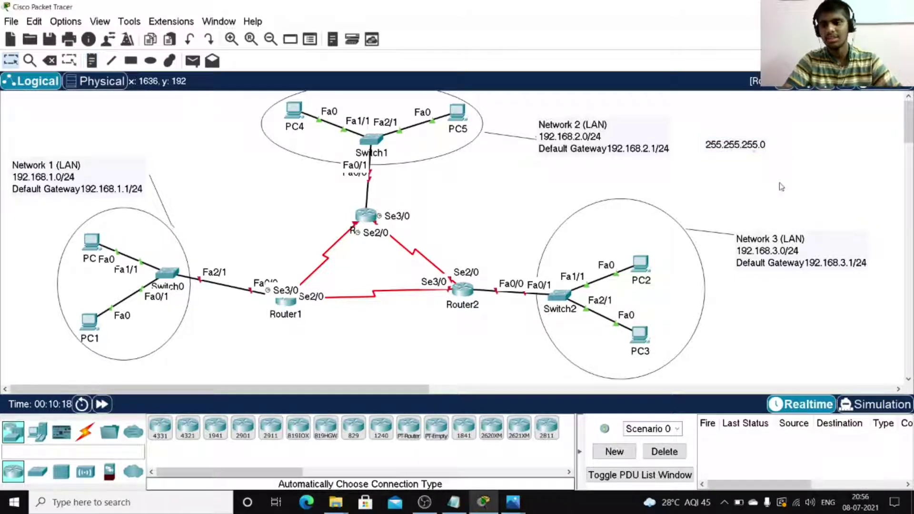
- Remove the 255.255.255.0 note by clearing its text
{"action": "left_click", "coordinate": [749, 148]}
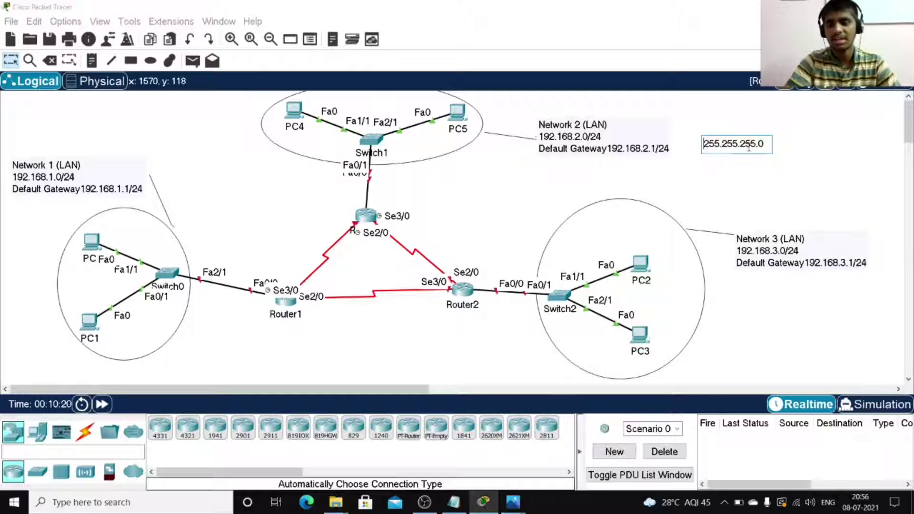
{"action": "left_click_drag", "start_coordinate": [763, 144], "coordinate": [698, 143]}
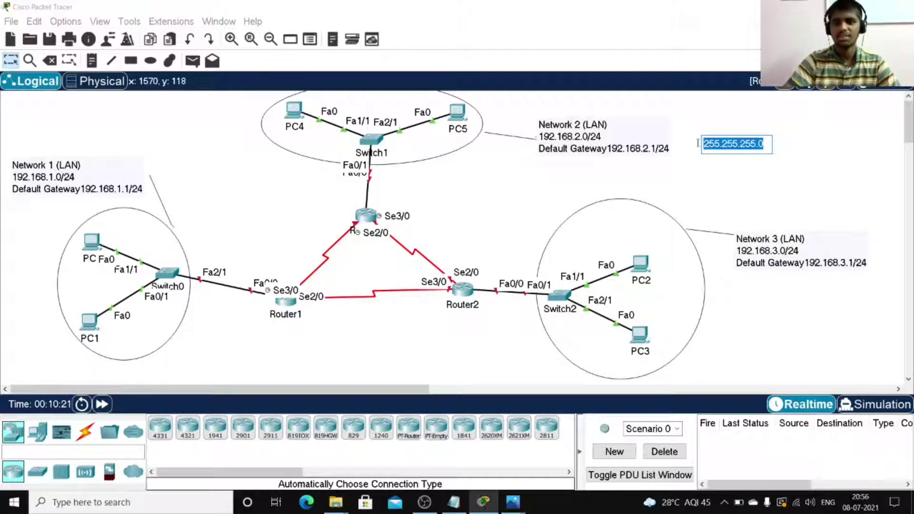
{"action": "key", "text": "BackSpace"}
{"action": "left_click", "coordinate": [699, 146]}
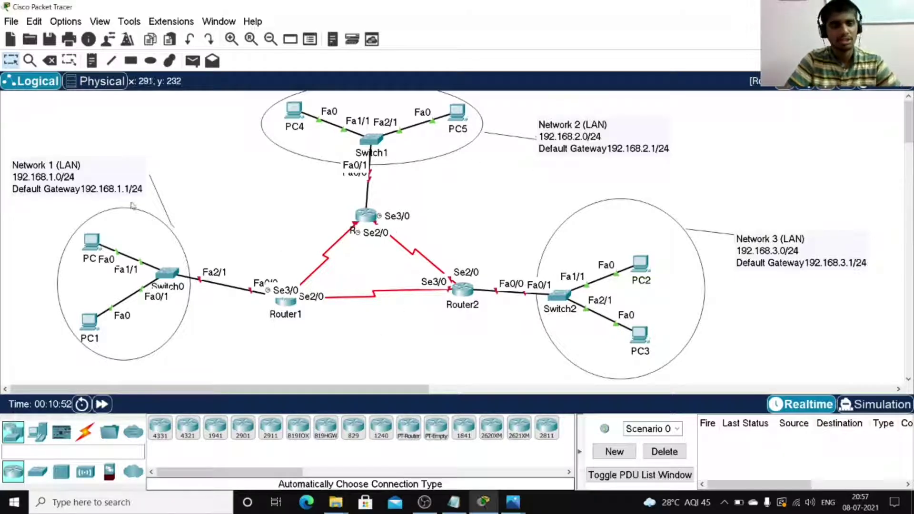
- Give PC0's FastEthernet0 interface the static IPv4 address 192.168.1.2 with subnet mask 255.255.255.0
{"action": "mouse_move", "coordinate": [96, 246]}
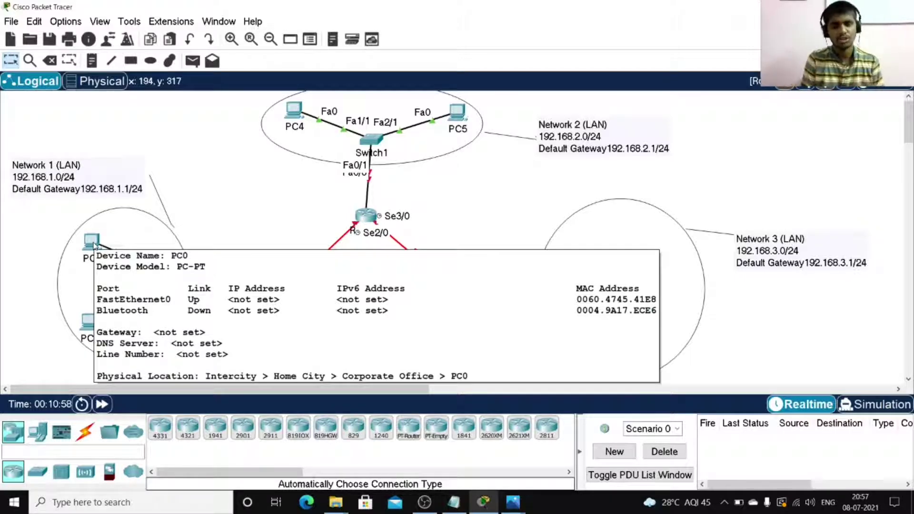
{"action": "left_click", "coordinate": [94, 244]}
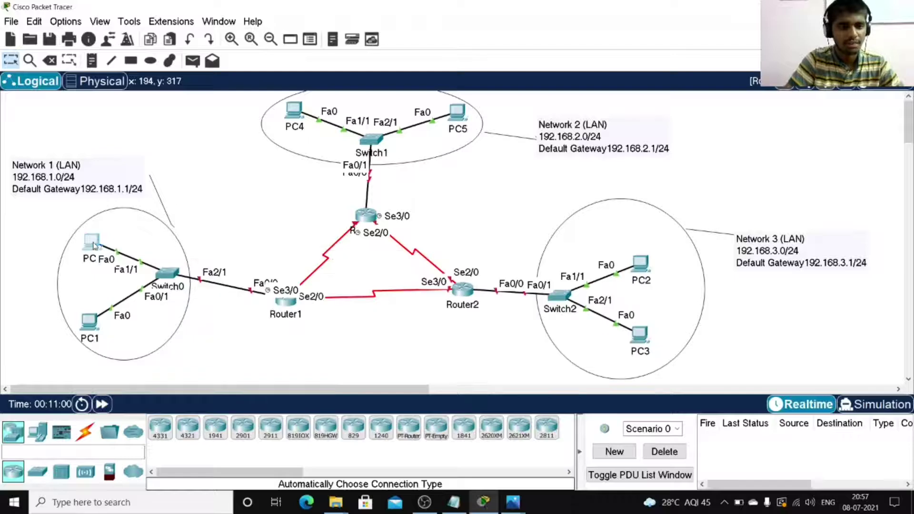
{"action": "left_click", "coordinate": [361, 92]}
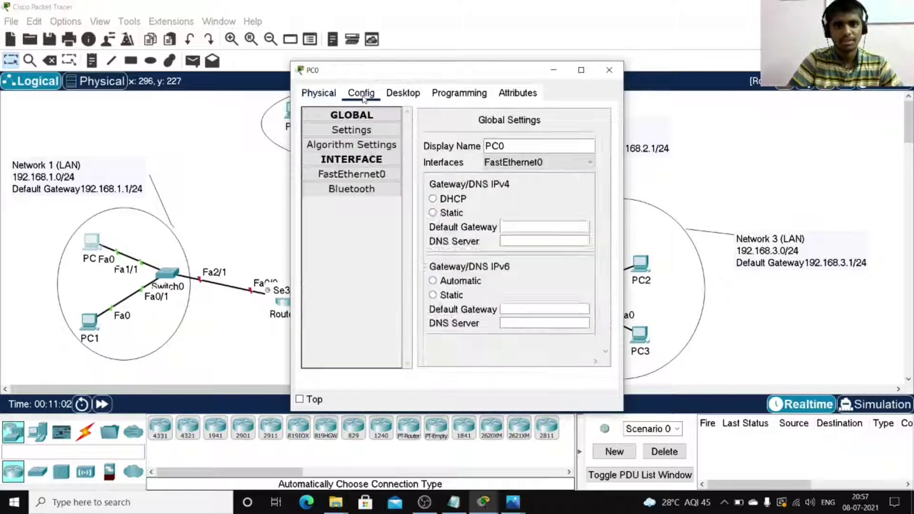
{"action": "left_click", "coordinate": [375, 175]}
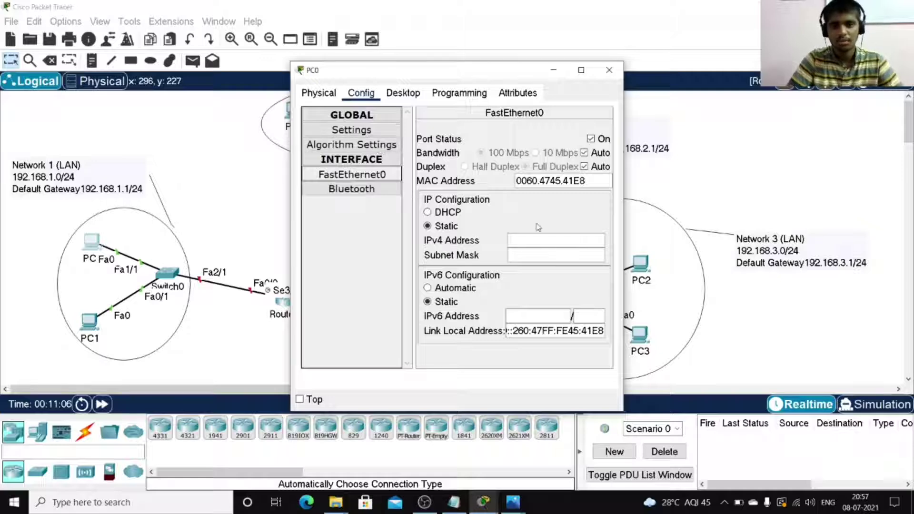
{"action": "left_click", "coordinate": [543, 243]}
{"action": "type", "text": "92."}
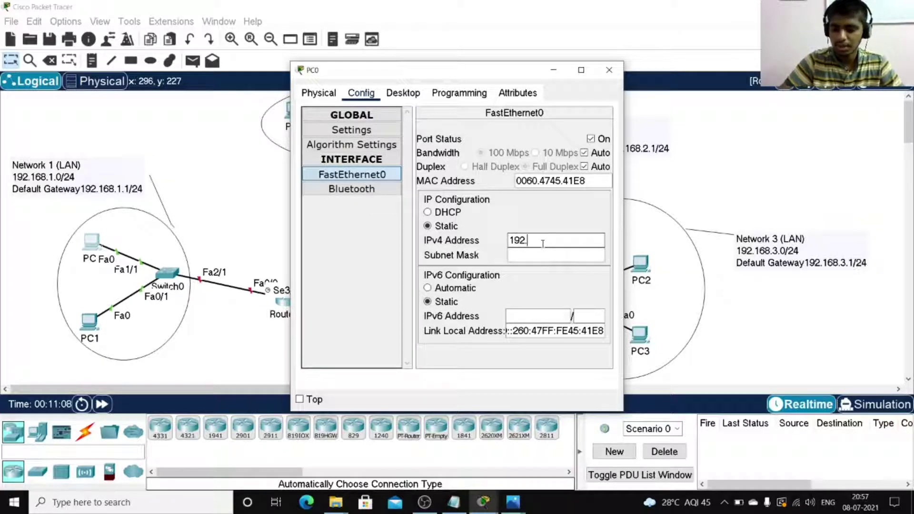
{"action": "type", "text": "168.1.2"}
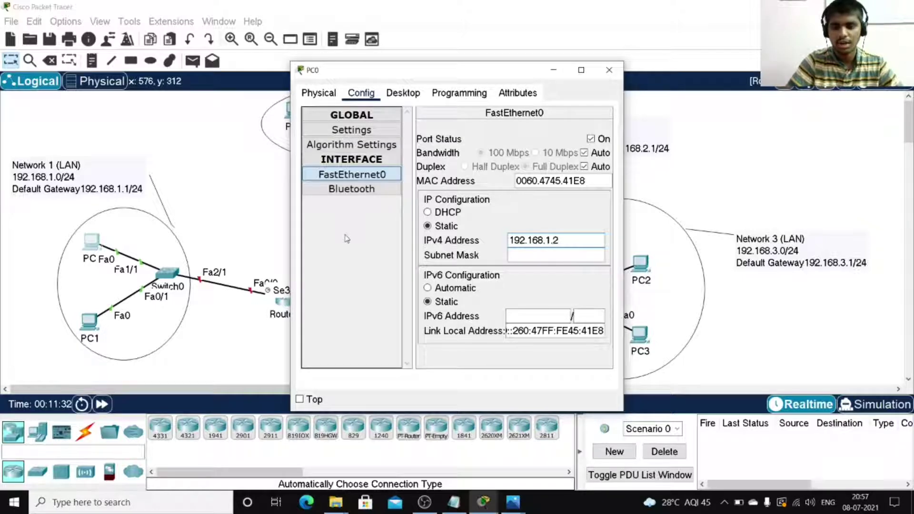
{"action": "key", "text": "Return"}
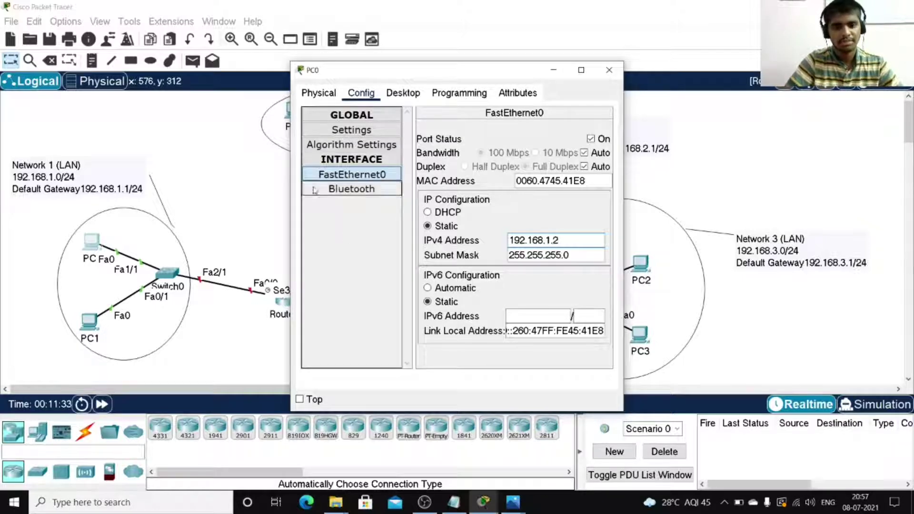
- Set PC0's IPv4 default gateway to 192.168.1.1 and close its configuration
{"action": "left_click", "coordinate": [347, 136]}
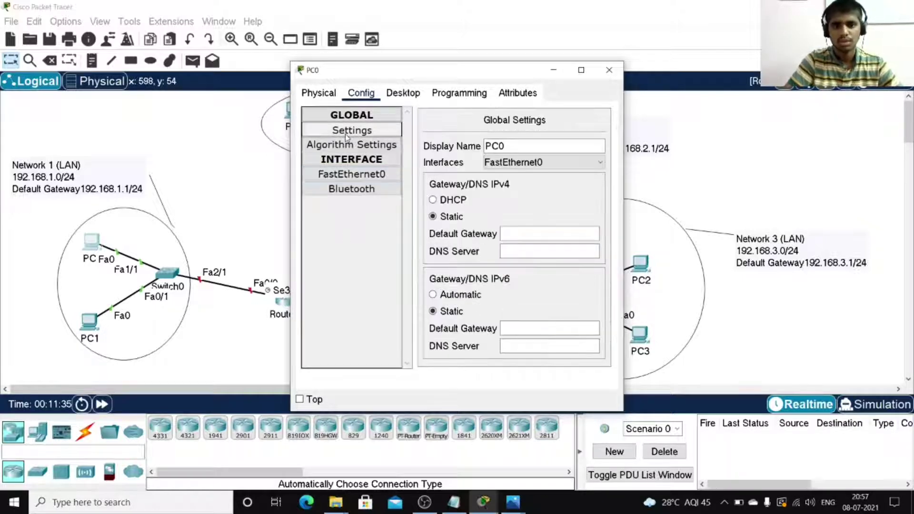
{"action": "left_click", "coordinate": [517, 232]}
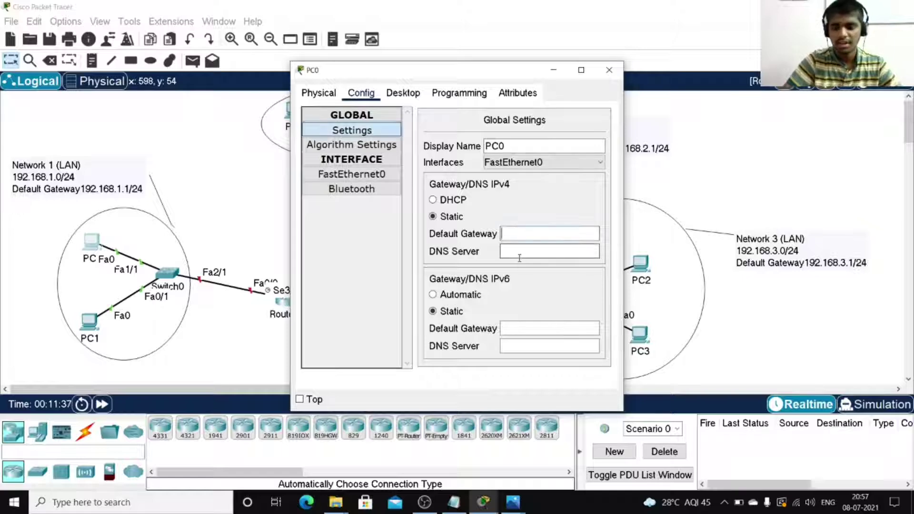
{"action": "type", "text": "192.168.1.1"}
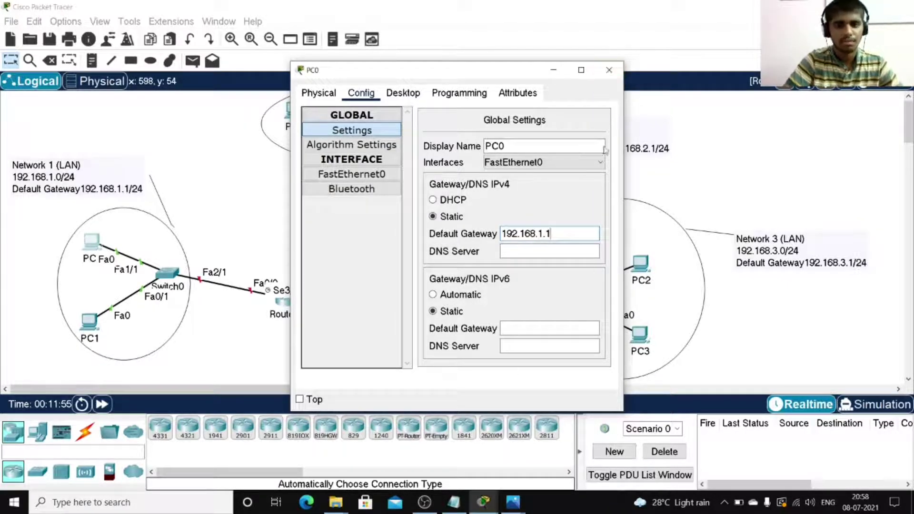
{"action": "left_click", "coordinate": [609, 70]}
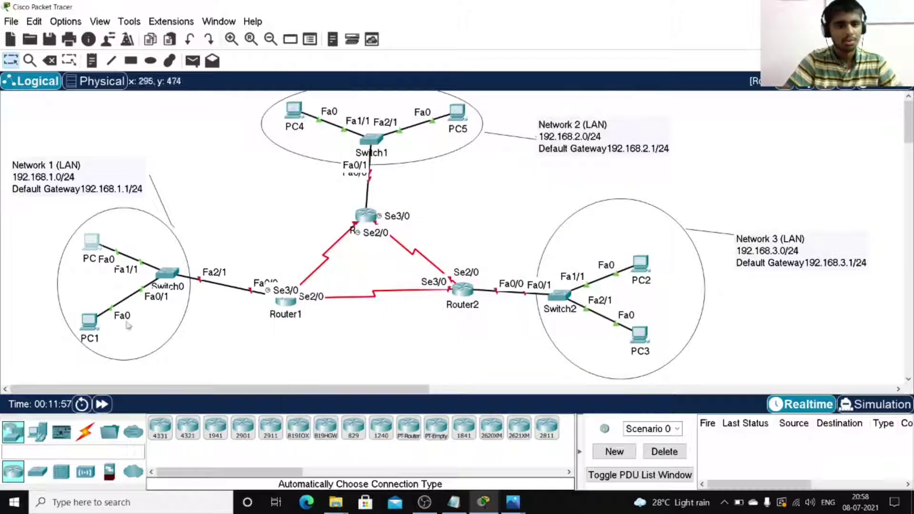
- Give PC1's FastEthernet0 interface the static IPv4 address 192.168.1.3, copy that address, and fill in the subnet mask
{"action": "left_click", "coordinate": [84, 324]}
{"action": "left_click", "coordinate": [88, 319]}
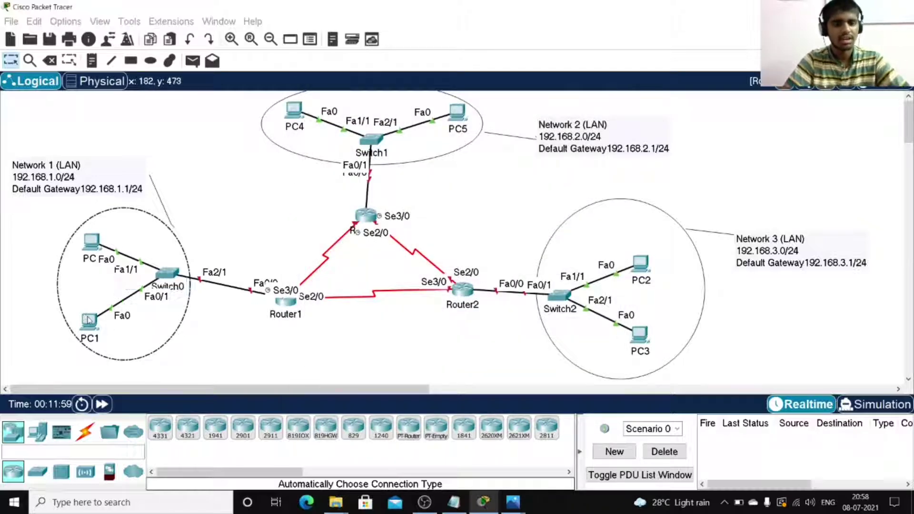
{"action": "left_click", "coordinate": [88, 320]}
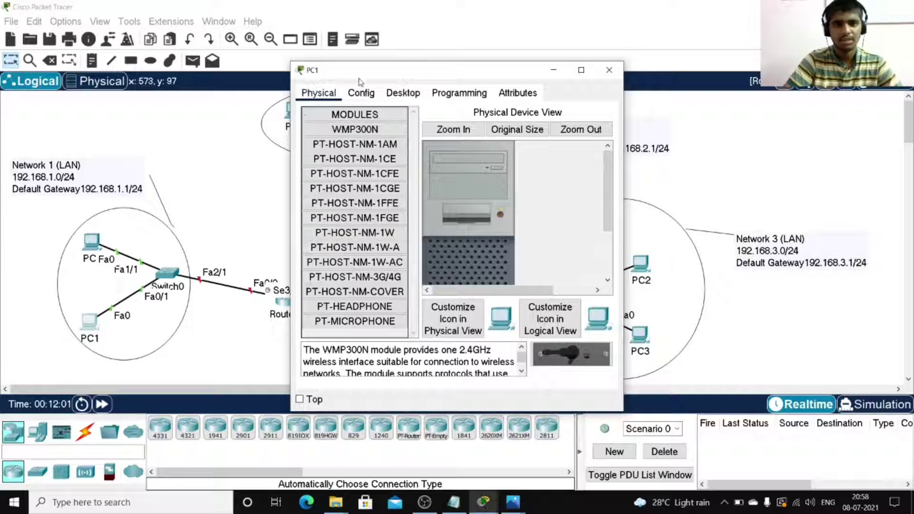
{"action": "left_click", "coordinate": [361, 93]}
{"action": "left_click", "coordinate": [353, 174]}
{"action": "left_click", "coordinate": [556, 240]}
{"action": "type", "text": "192.168."}
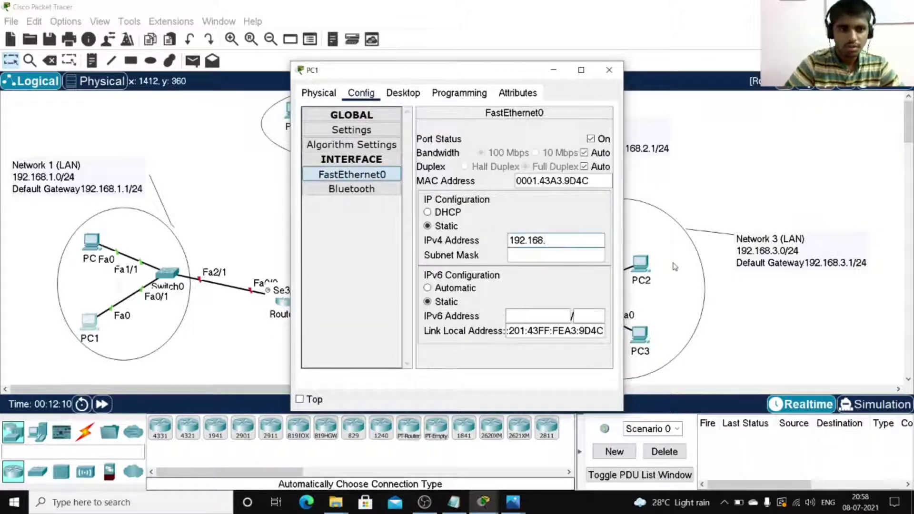
{"action": "type", "text": "1.3"}
{"action": "left_click_drag", "start_coordinate": [563, 242], "coordinate": [505, 242]}
{"action": "key", "text": "ctrl+c"}
{"action": "left_click", "coordinate": [556, 255]}
- Set PC1's IPv4 default gateway to 192.168.1.1, reusing the copied address, and close its configuration
{"action": "left_click", "coordinate": [352, 130]}
{"action": "left_click", "coordinate": [508, 234]}
{"action": "key", "text": "ctrl+v"}
{"action": "key", "text": "BackSpace"}
{"action": "type", "text": "1"}
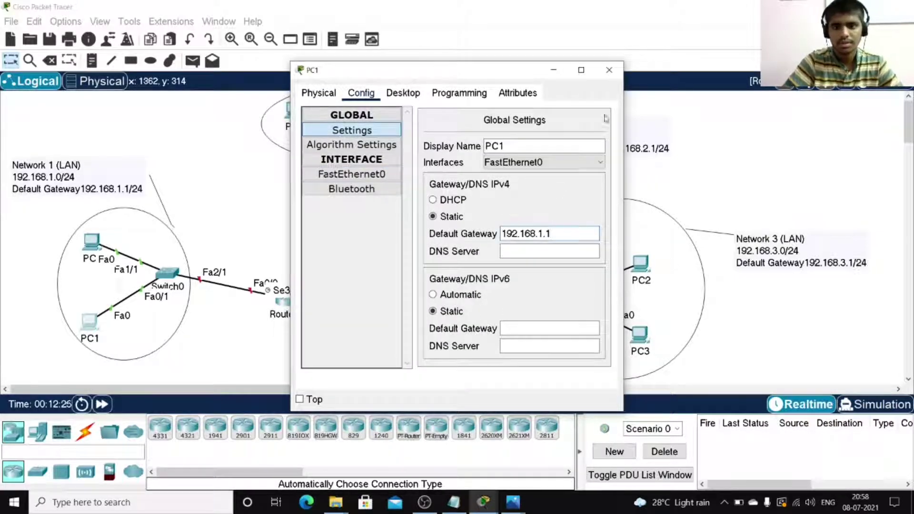
{"action": "left_click", "coordinate": [609, 69]}
- Give PC2's FastEthernet0 interface the static IPv4 address 192.168.3.2 with subnet mask 255.255.255.0
{"action": "left_click", "coordinate": [640, 263]}
{"action": "left_click", "coordinate": [361, 93]}
{"action": "left_click", "coordinate": [352, 174]}
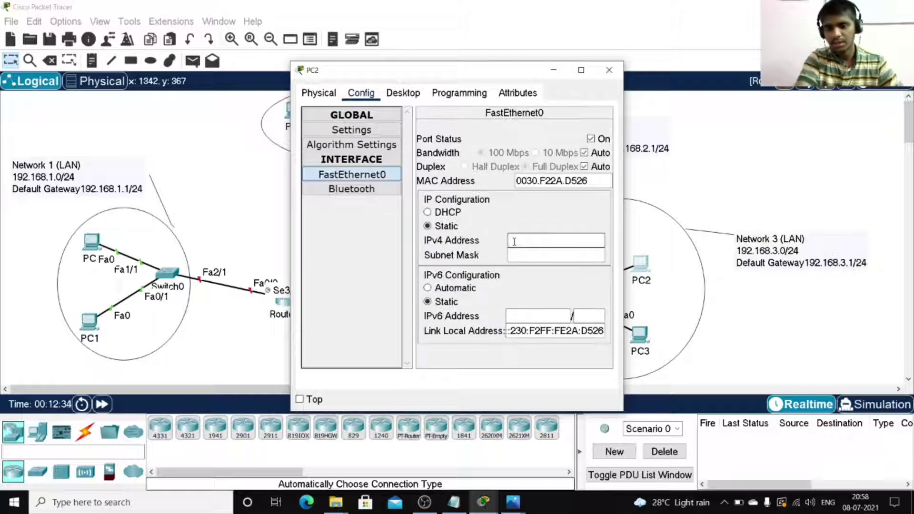
{"action": "left_click", "coordinate": [515, 242]}
{"action": "key", "text": "ctrl+v"}
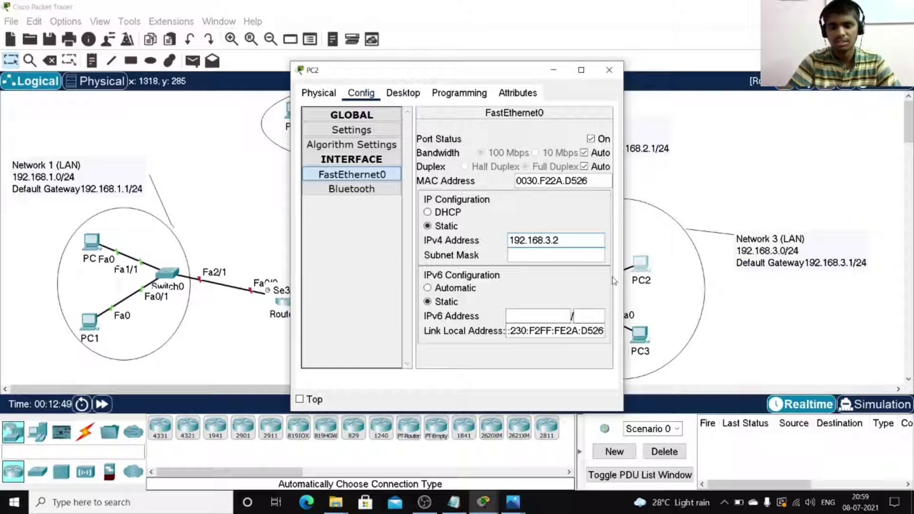
{"action": "key", "text": "Tab"}
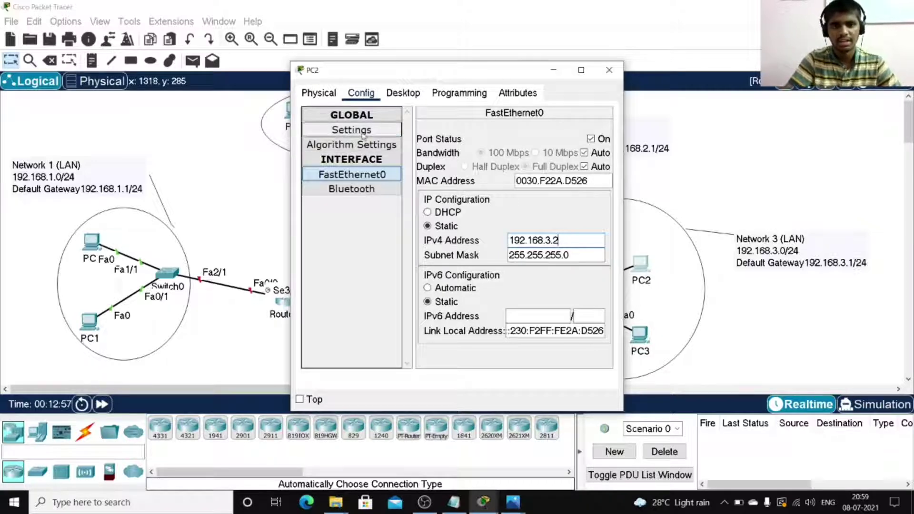
- Set PC2's IPv4 default gateway to 192.168.3.1, copy that address, and close the configuration
{"action": "left_click", "coordinate": [361, 133]}
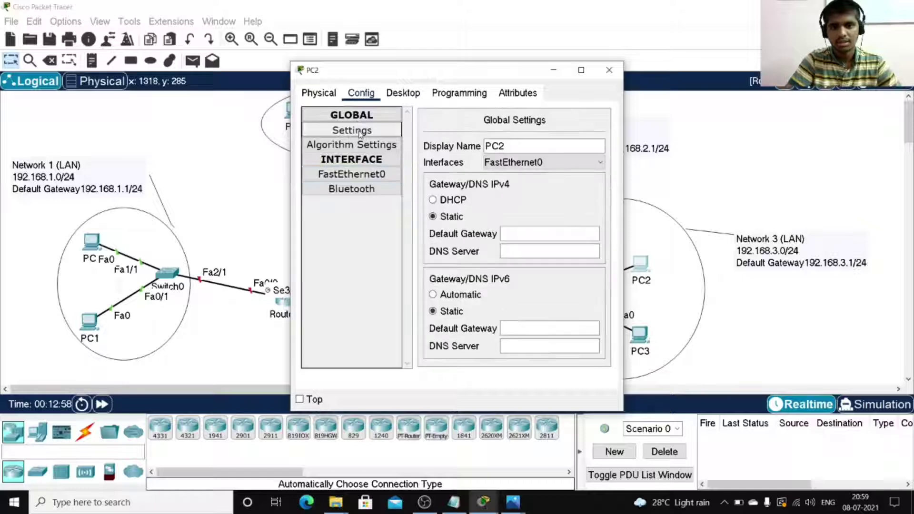
{"action": "left_click", "coordinate": [512, 230]}
{"action": "type", "text": "192.168.1.3.1"}
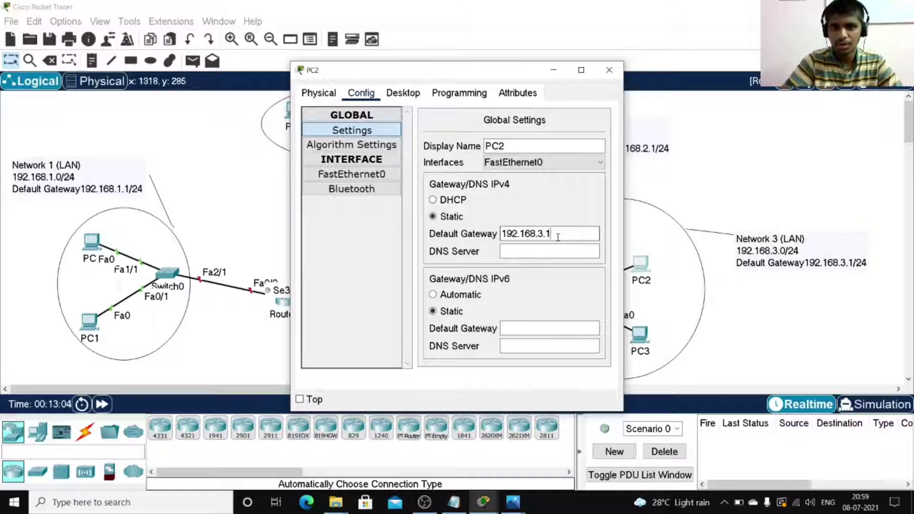
{"action": "left_click_drag", "start_coordinate": [546, 234], "coordinate": [499, 237]}
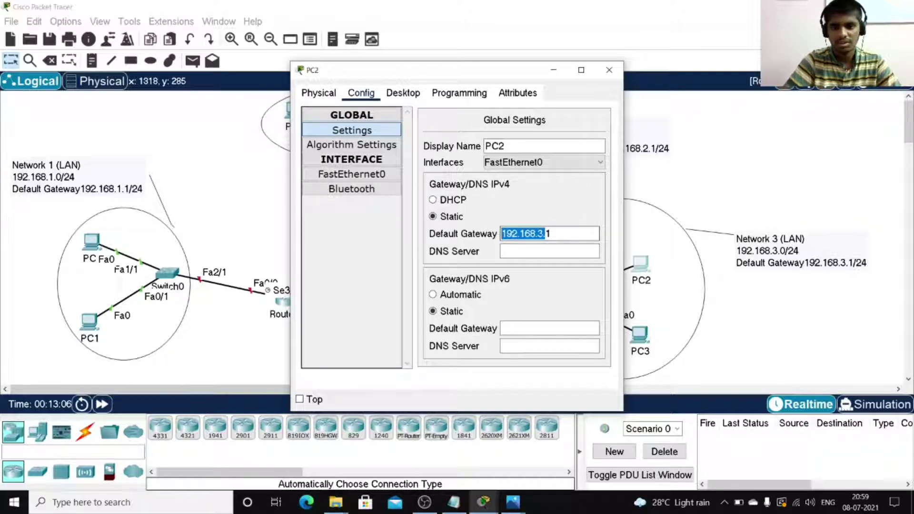
{"action": "left_click_drag", "start_coordinate": [554, 234], "coordinate": [498, 236]}
{"action": "key", "text": "ctrl+c"}
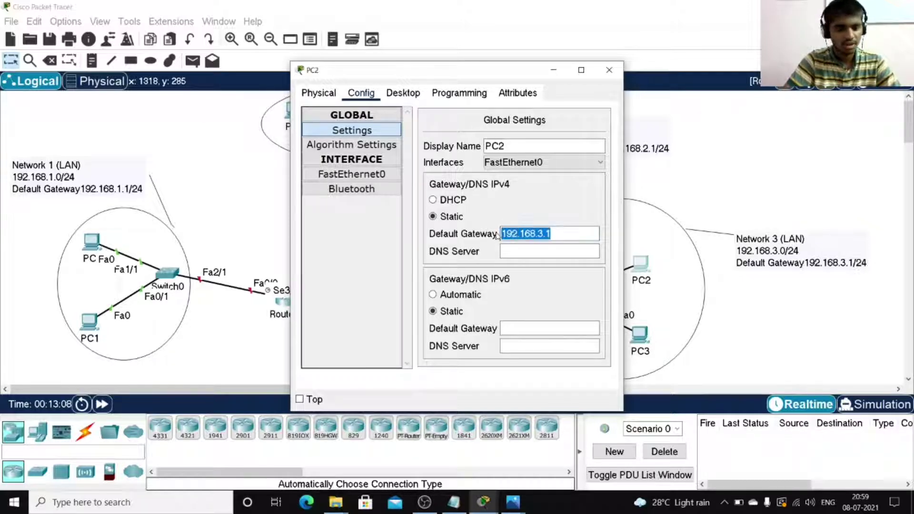
{"action": "left_click", "coordinate": [609, 70]}
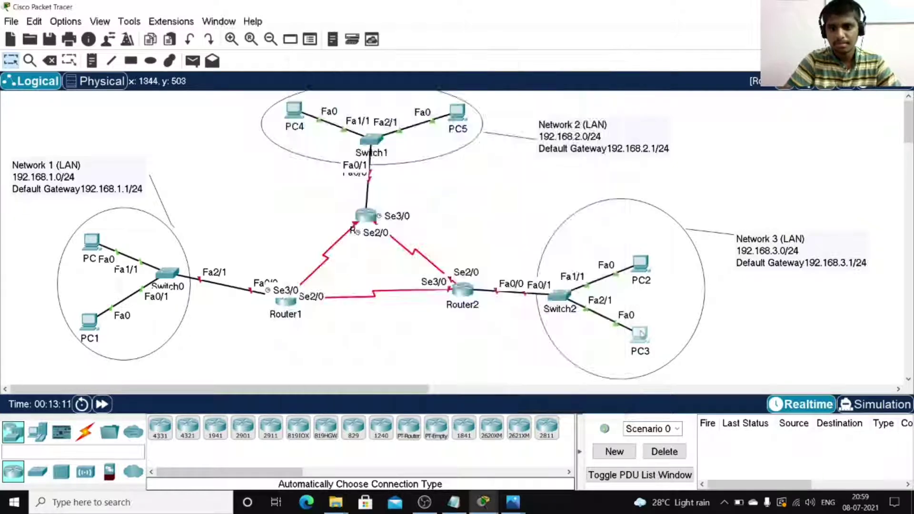
- Set PC3's IPv4 default gateway to 192.168.3.1 using the copied address
{"action": "left_click", "coordinate": [640, 335]}
{"action": "left_click", "coordinate": [550, 234]}
{"action": "key", "text": "ctrl+v"}
- Give PC3's FastEthernet0 interface the static IPv4 address 192.168.3.3 with subnet mask 255.255.255.0, and recheck its global settings
{"action": "left_click", "coordinate": [351, 174]}
{"action": "left_click", "coordinate": [557, 241]}
{"action": "key", "text": "ctrl+v"}
{"action": "key", "text": "BackSpace"}
{"action": "type", "text": "3"}
{"action": "key", "text": "Return"}
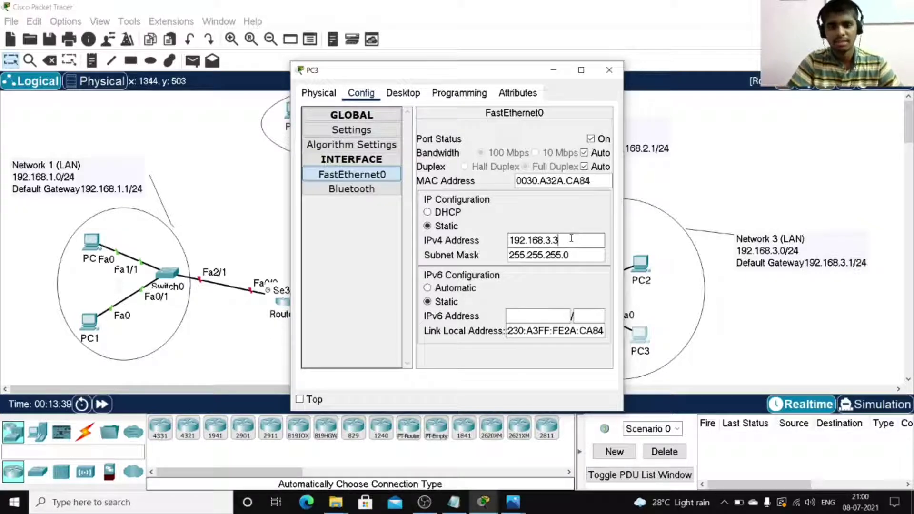
{"action": "left_click", "coordinate": [353, 130]}
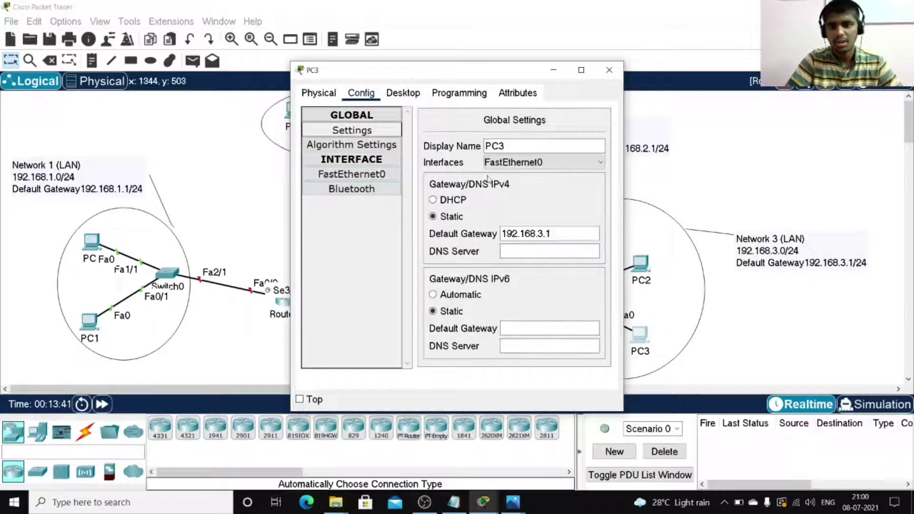
- Recheck PC3's FastEthernet0 address and global gateway settings, and close its configuration
{"action": "left_click", "coordinate": [342, 175]}
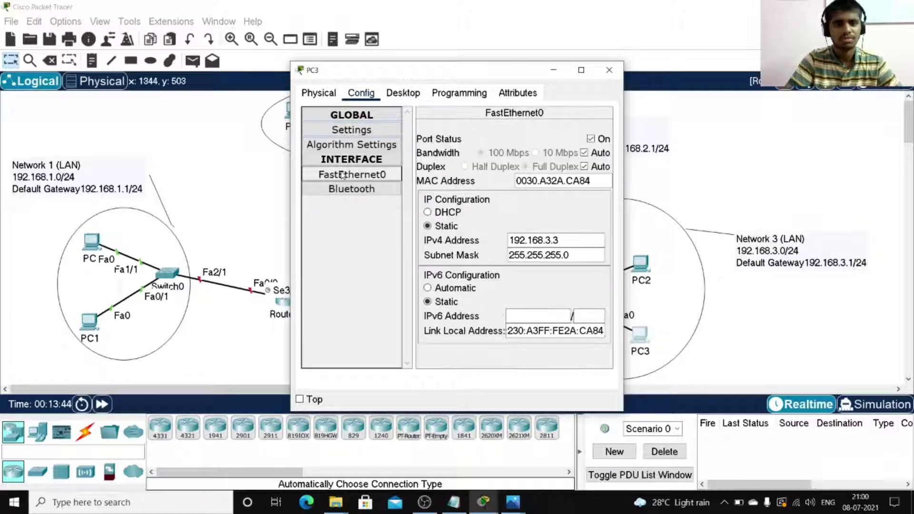
{"action": "left_click", "coordinate": [343, 132]}
{"action": "left_click", "coordinate": [344, 174]}
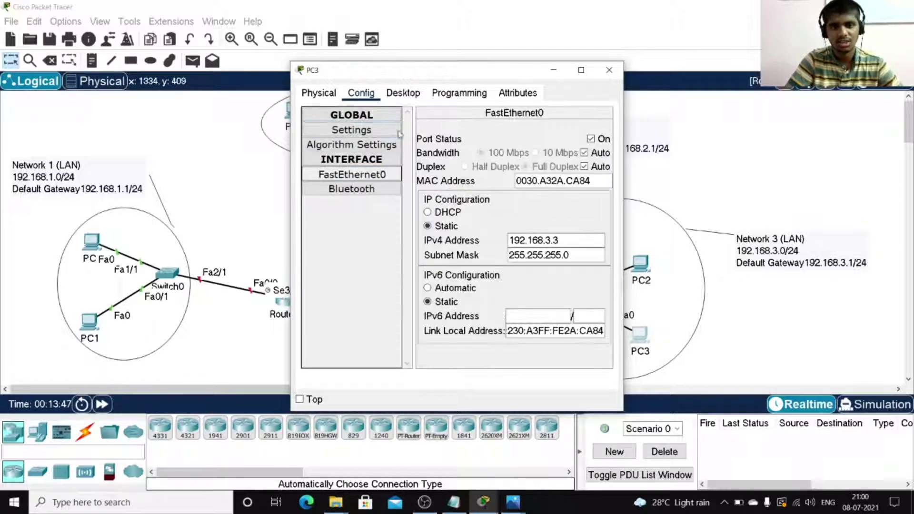
{"action": "left_click", "coordinate": [609, 70]}
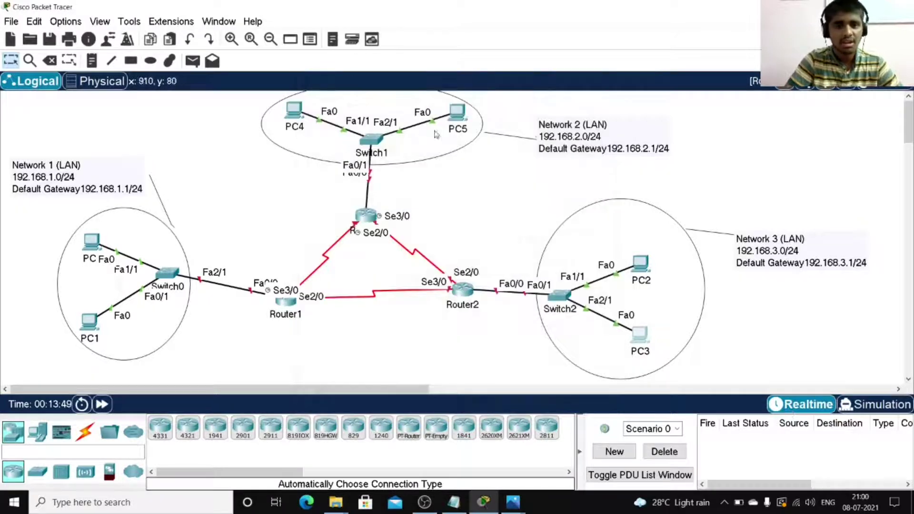
- Set PC4's IPv4 default gateway to 192.168.2.1 and copy that address
{"action": "left_click", "coordinate": [292, 113]}
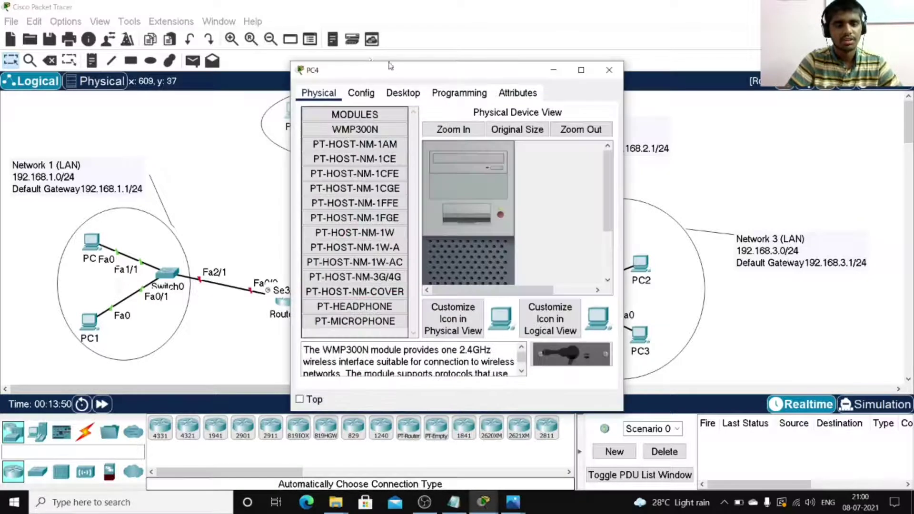
{"action": "left_click", "coordinate": [361, 93]}
{"action": "left_click", "coordinate": [366, 174]}
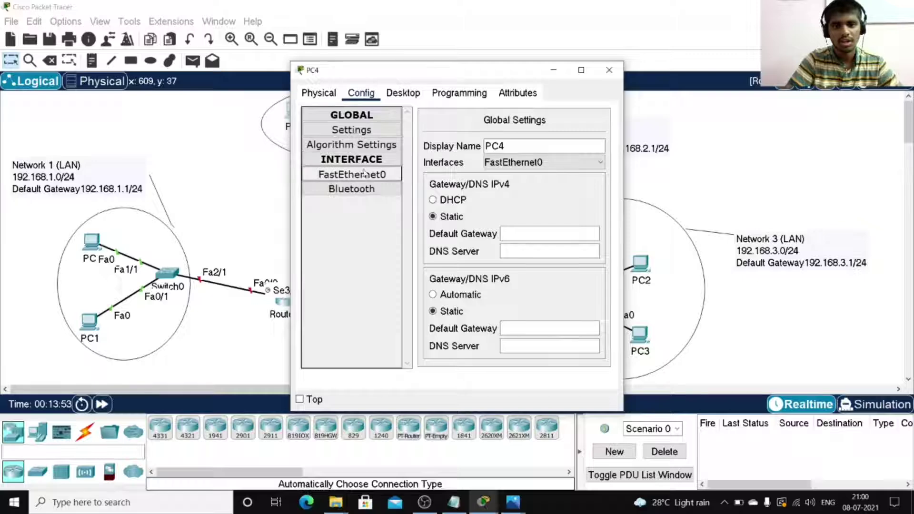
{"action": "left_click", "coordinate": [388, 128]}
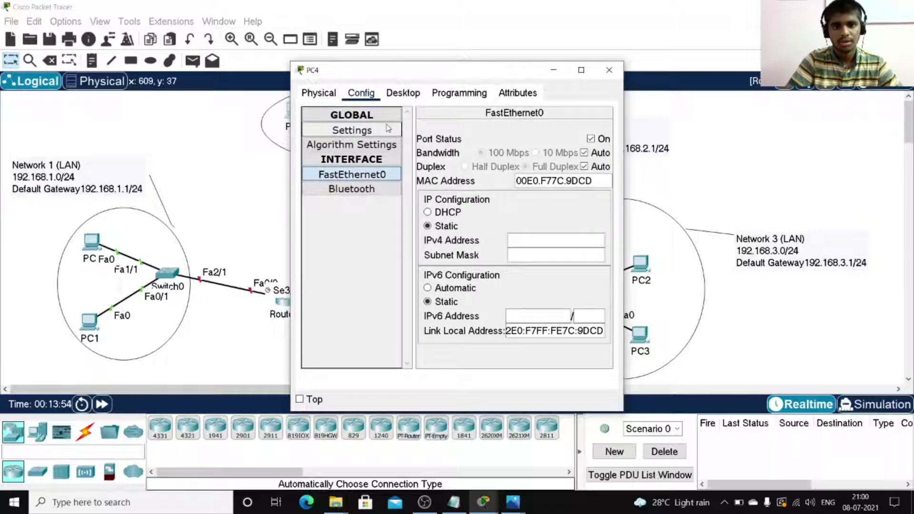
{"action": "left_click", "coordinate": [534, 232]}
{"action": "type", "text": "192.168.3.1"}
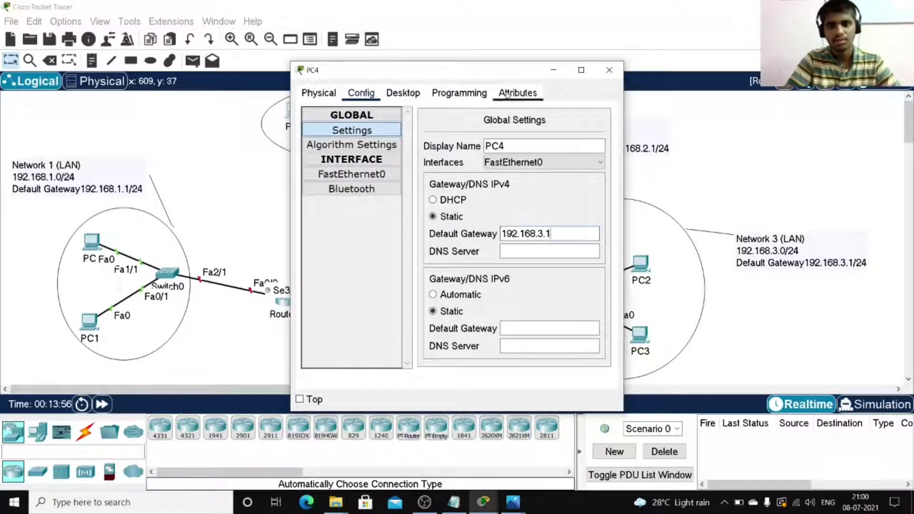
{"action": "left_click_drag", "start_coordinate": [485, 75], "coordinate": [352, 126]}
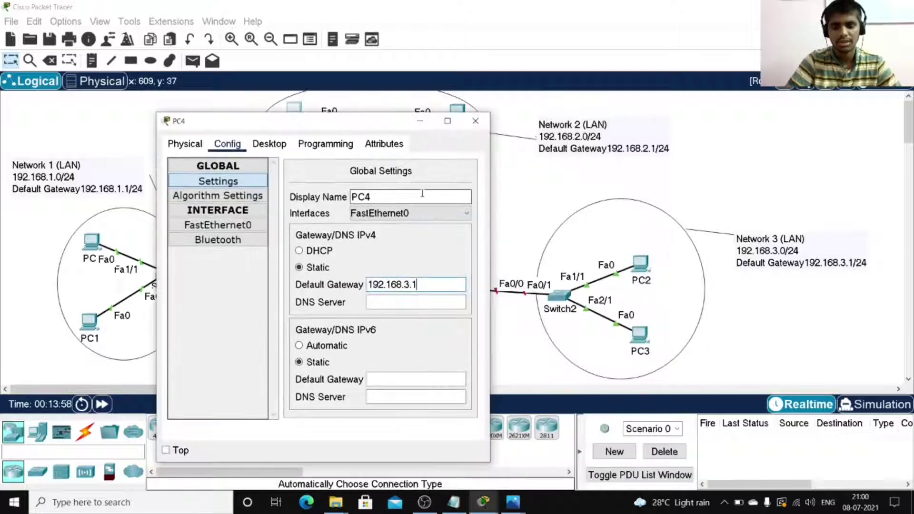
{"action": "key", "text": "BackSpace"}
{"action": "type", "text": "2"}
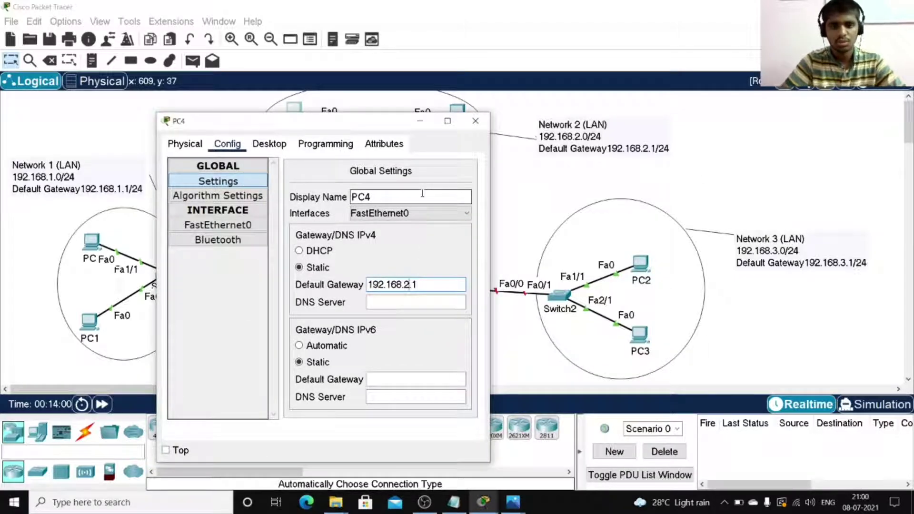
{"action": "left_click_drag", "start_coordinate": [431, 285], "coordinate": [363, 286]}
{"action": "key", "text": "ctrl+c"}
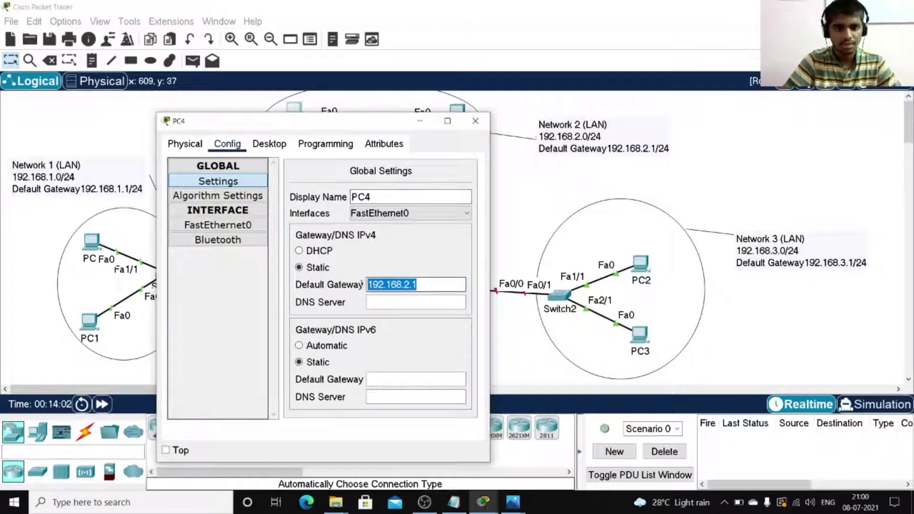
- Give PC4's FastEthernet0 interface the static IPv4 address 192.168.2.2 with subnet mask 255.255.255.0, and close its configuration
{"action": "left_click", "coordinate": [243, 225]}
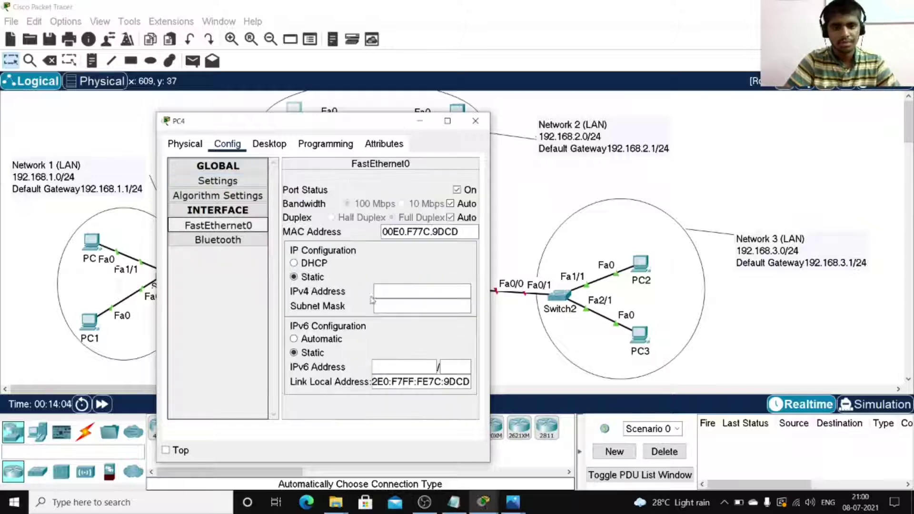
{"action": "left_click", "coordinate": [389, 291]}
{"action": "key", "text": "ctrl+v"}
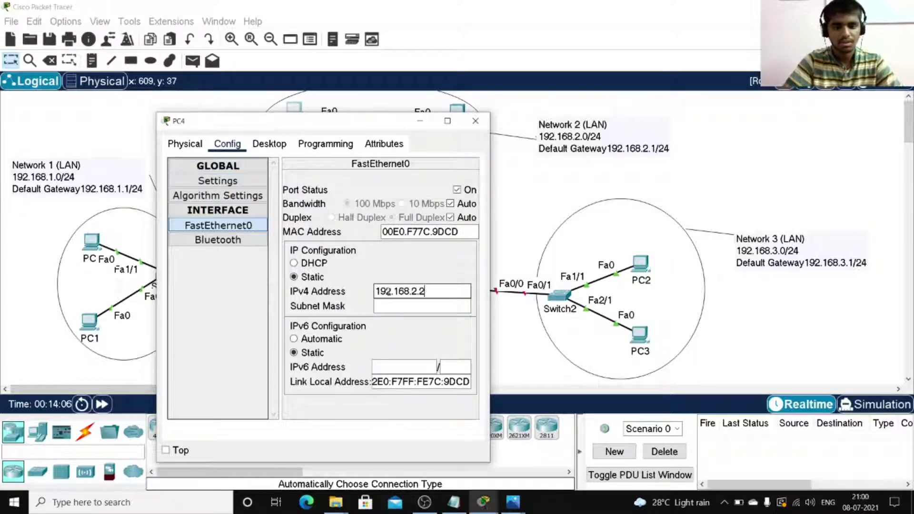
{"action": "key", "text": "Return"}
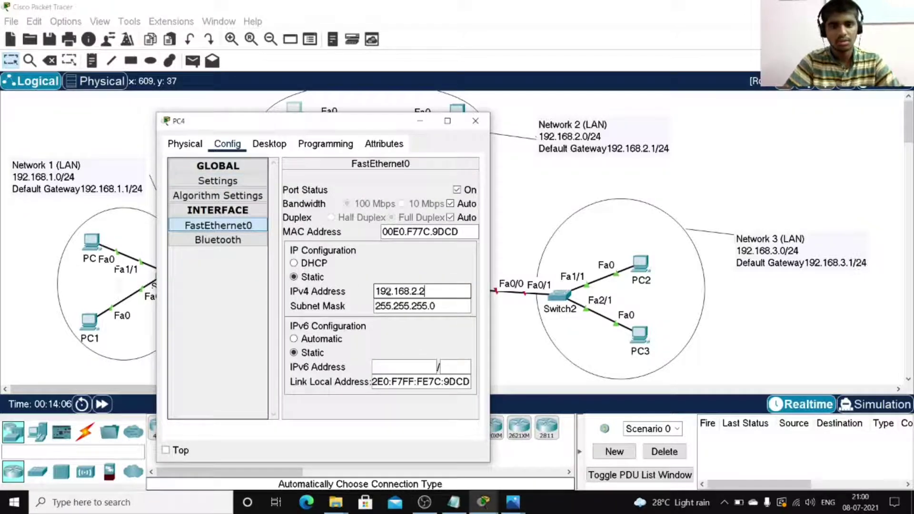
{"action": "left_click", "coordinate": [476, 128]}
- Set PC5's IPv4 default gateway to 192.168.2.1 using the copied address
{"action": "left_click", "coordinate": [459, 113]}
{"action": "left_click", "coordinate": [512, 233]}
{"action": "key", "text": "ctrl+v"}
- Give PC5's FastEthernet0 interface the static IPv4 address 192.168.2.3 with its subnet mask filled in, and close its configuration
{"action": "left_click", "coordinate": [388, 175]}
{"action": "left_click", "coordinate": [532, 241]}
{"action": "type", "text": "192.168.2.3"}
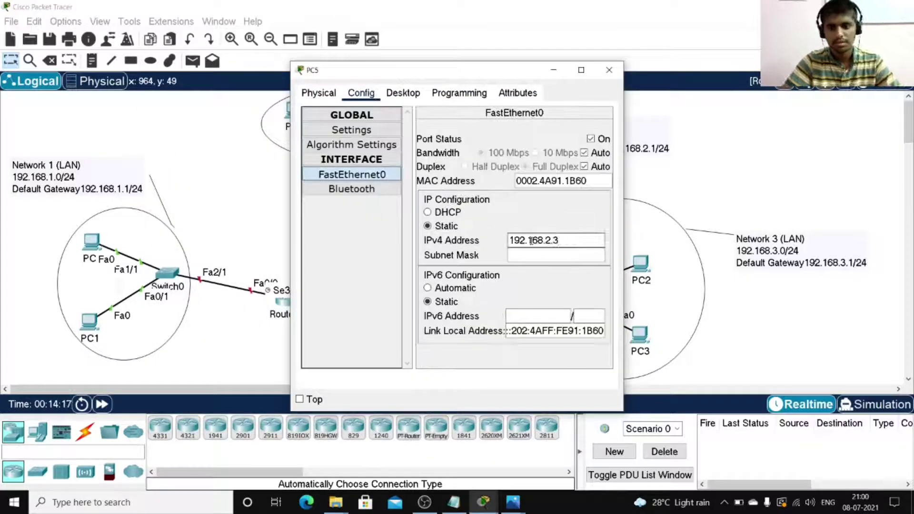
{"action": "key", "text": "Return"}
{"action": "left_click", "coordinate": [609, 70]}
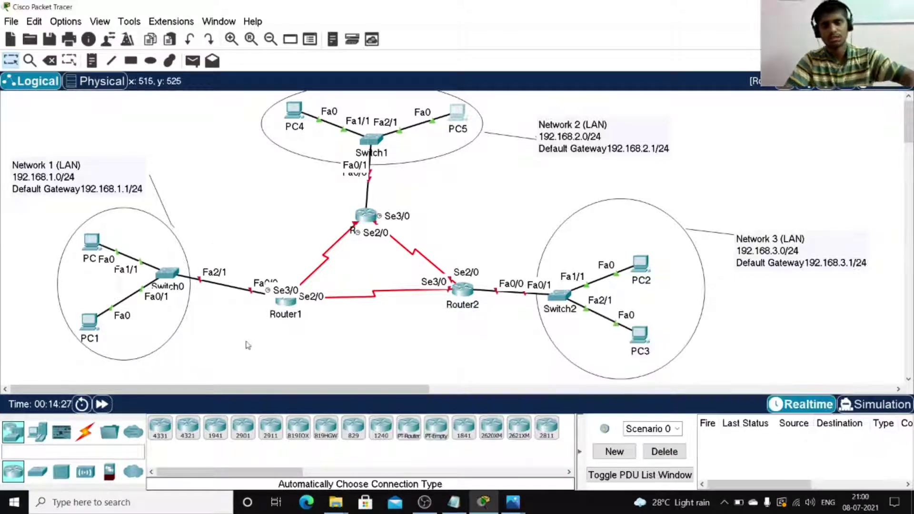
- Look over Router1's global configuration, and shift Router0 slightly closer to Switch1
{"action": "left_click", "coordinate": [286, 301]}
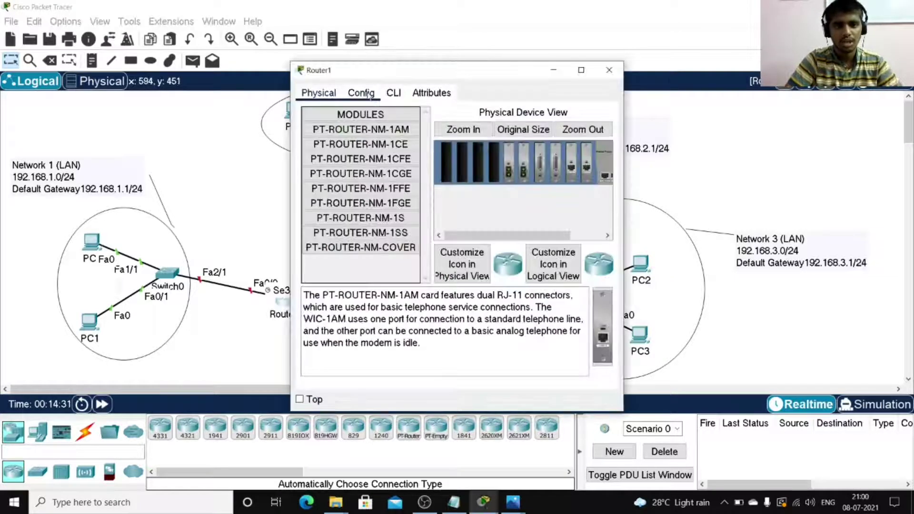
{"action": "left_click", "coordinate": [370, 93]}
{"action": "left_click_drag", "start_coordinate": [380, 75], "coordinate": [403, 67]}
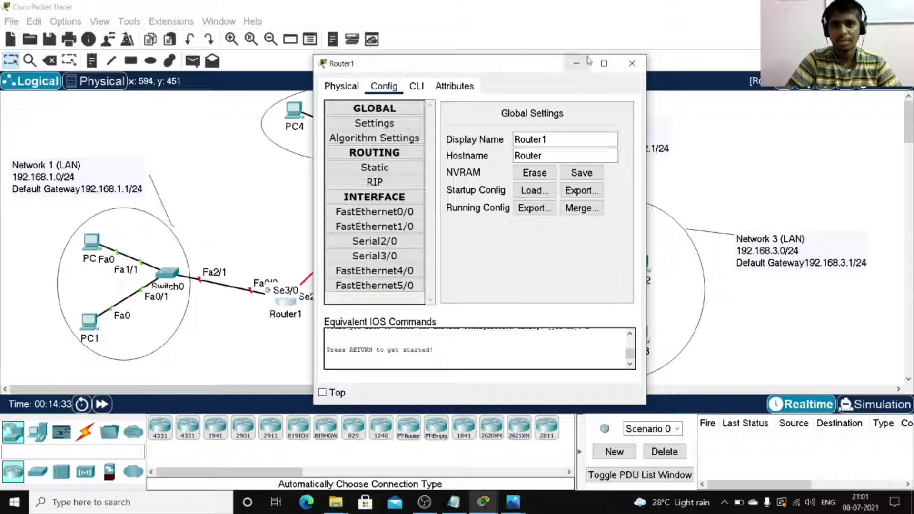
{"action": "left_click", "coordinate": [632, 62]}
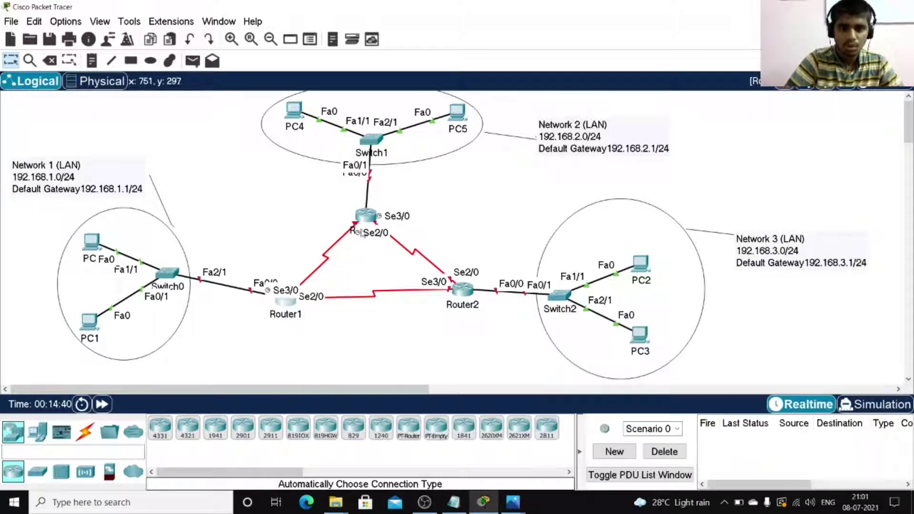
{"action": "mouse_move", "coordinate": [366, 217]}
{"action": "left_mouse_down"}
{"action": "mouse_move", "coordinate": [352, 190]}
{"action": "mouse_move", "coordinate": [367, 211]}
{"action": "left_mouse_up"}
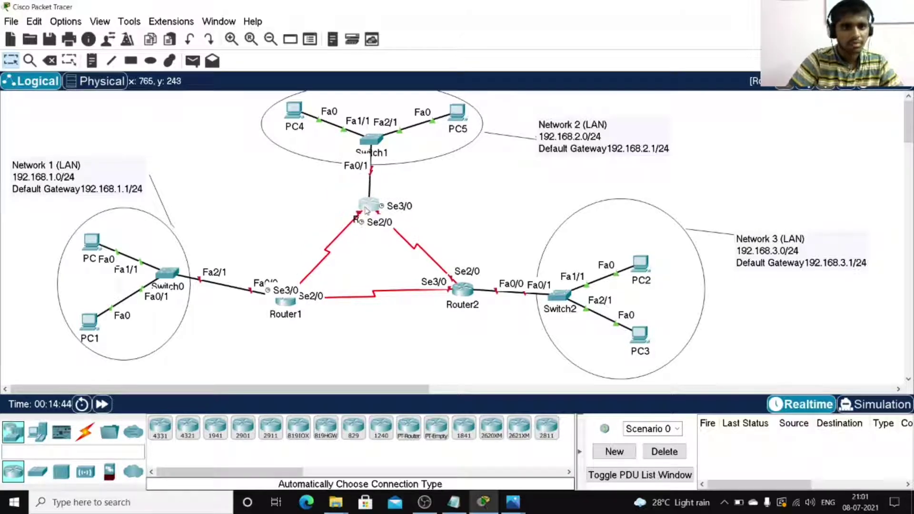
- Turn off "Always Show Port Labels in Logical Workspace" in the interface preferences
{"action": "key", "text": "ctrl+r"}
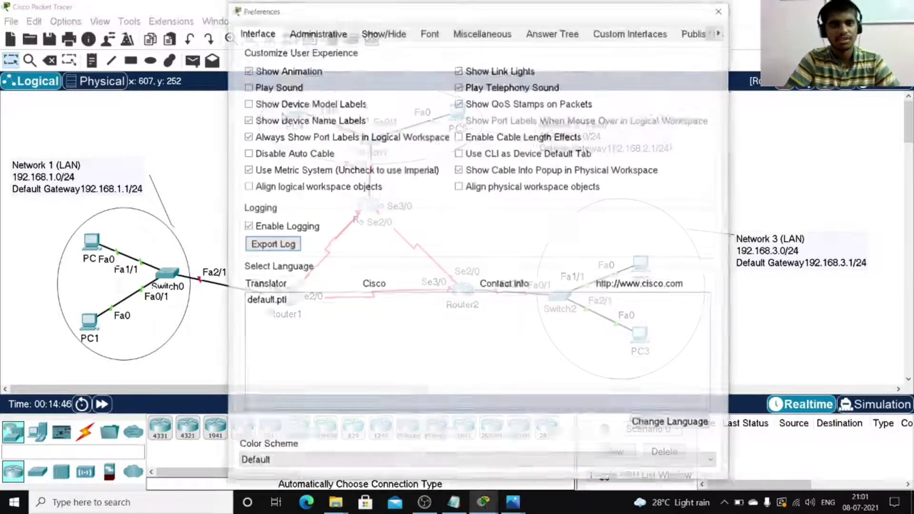
{"action": "left_click_drag", "start_coordinate": [303, 13], "coordinate": [512, 21]}
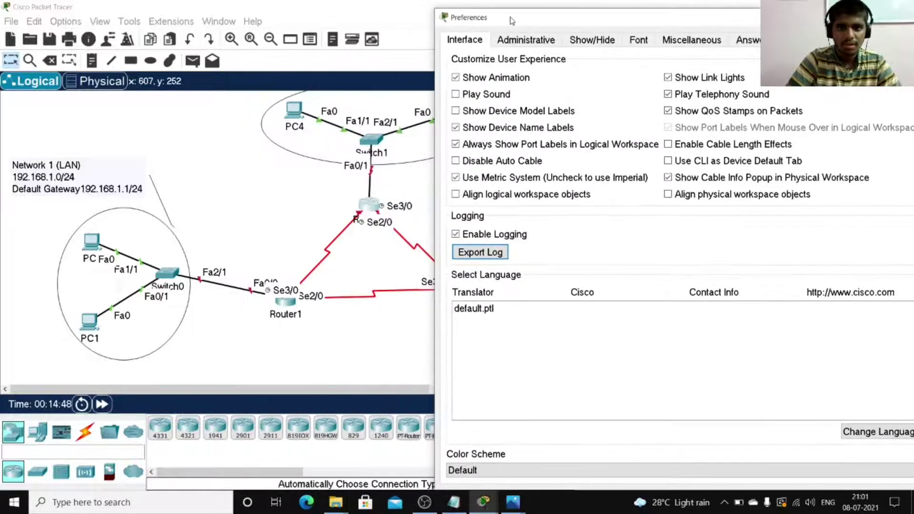
{"action": "left_click", "coordinate": [457, 144]}
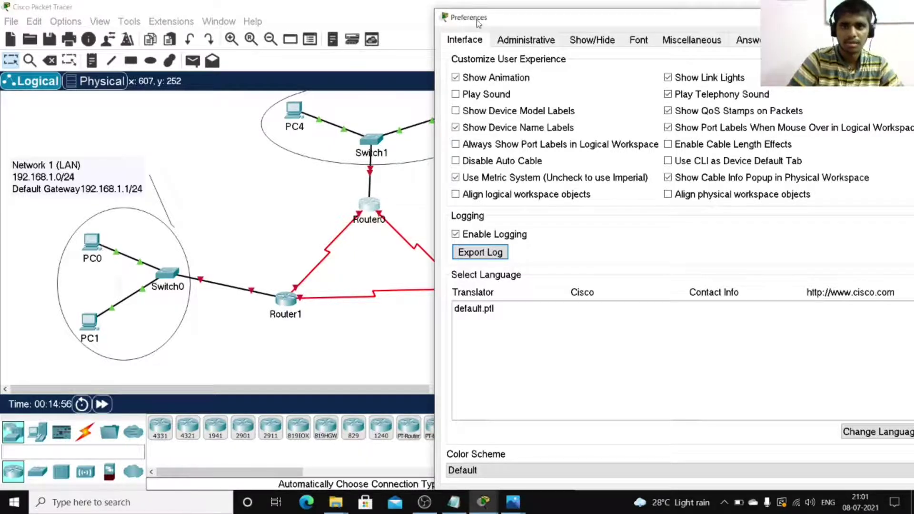
{"action": "left_click_drag", "start_coordinate": [478, 20], "coordinate": [586, 153]}
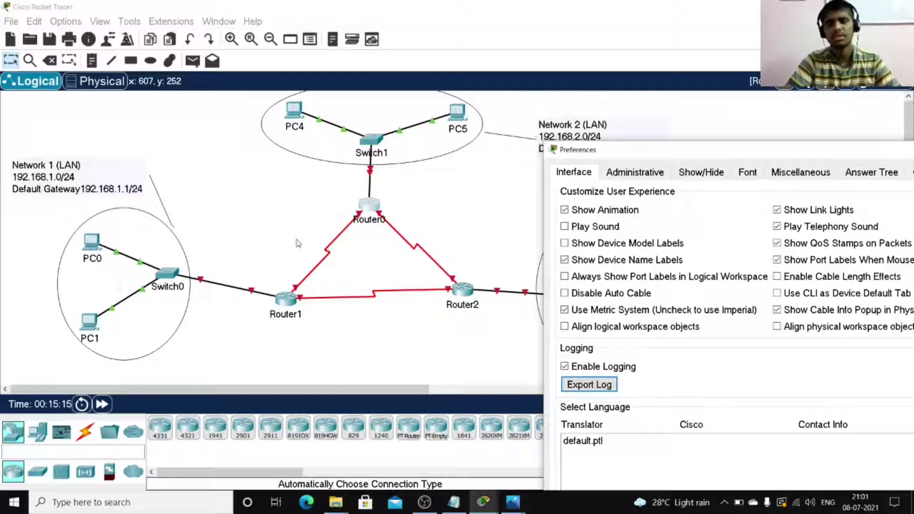
{"action": "left_click_drag", "start_coordinate": [696, 149], "coordinate": [447, 133]}
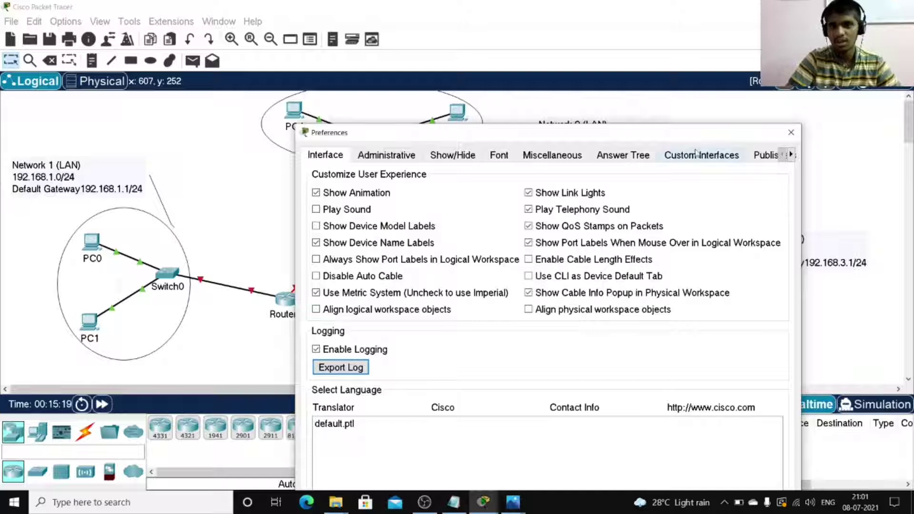
{"action": "left_click", "coordinate": [792, 133]}
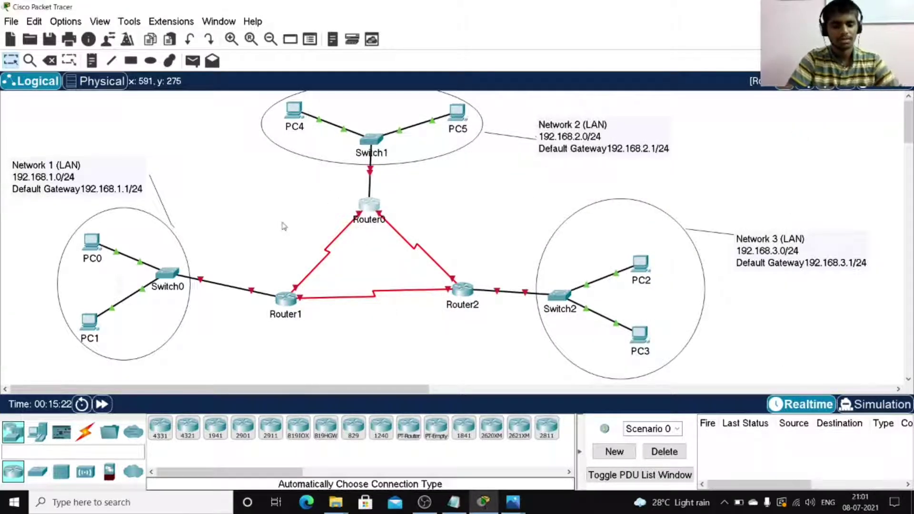
- Turn "Always Show Port Labels in Logical Workspace" back on in the interface preferences
{"action": "key", "text": "ctrl+r"}
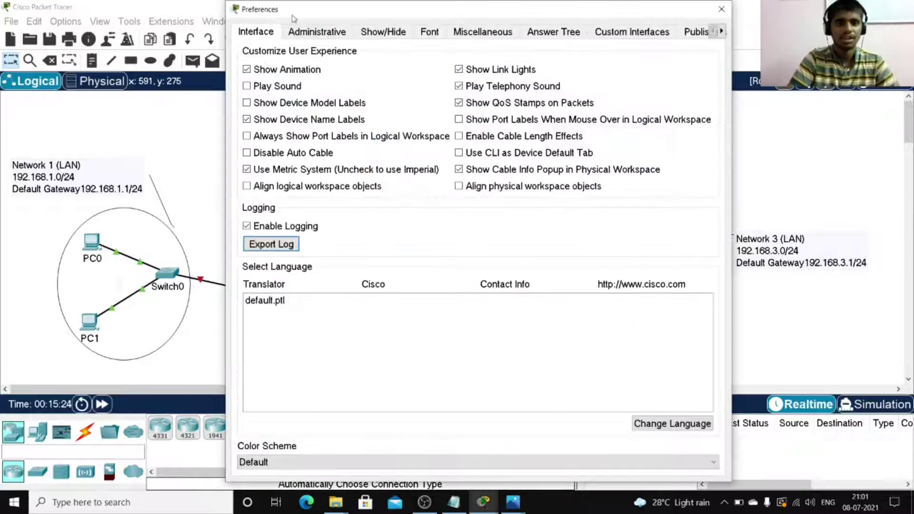
{"action": "left_click_drag", "start_coordinate": [294, 18], "coordinate": [393, 45]}
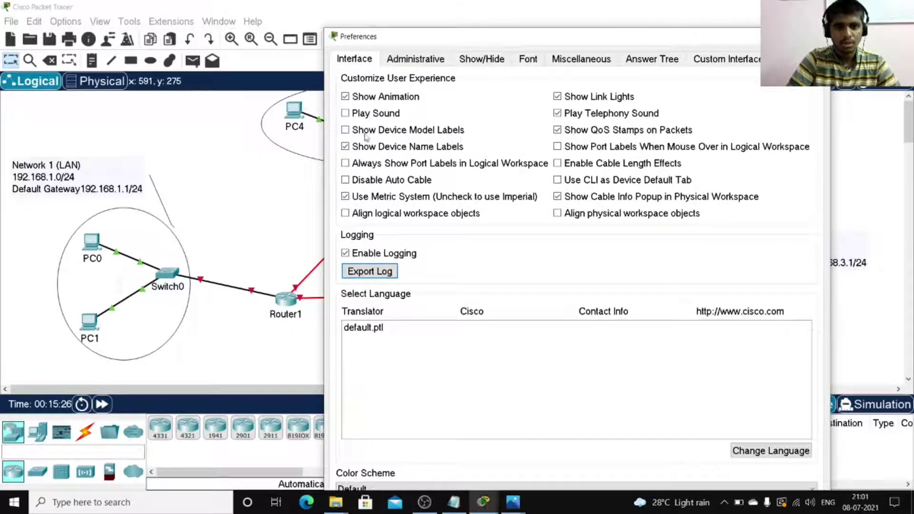
{"action": "left_click", "coordinate": [345, 163]}
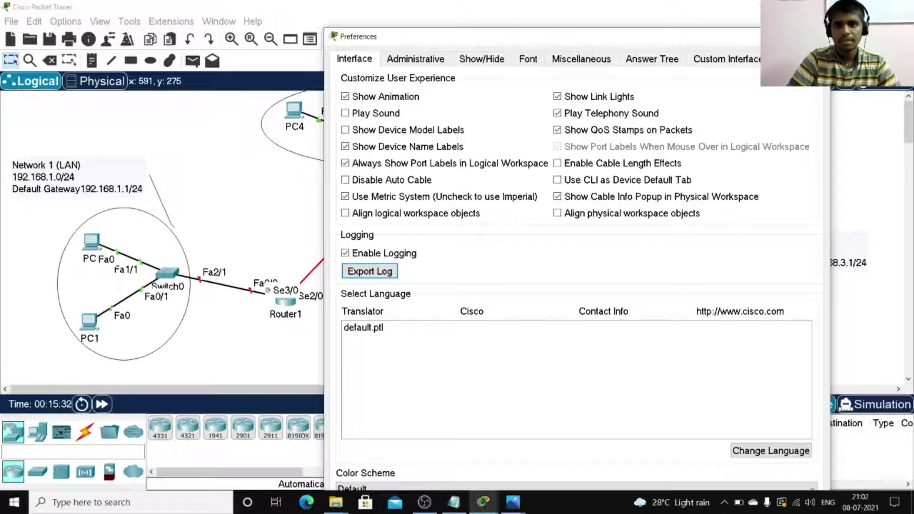
{"action": "left_click", "coordinate": [820, 36]}
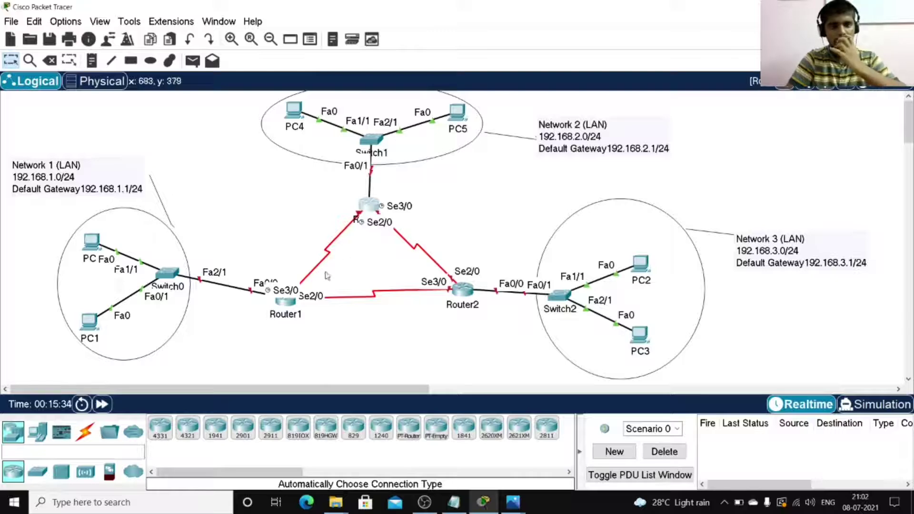
- Add a note beside the Router0–Router1 link reading "Network 4 (WAN)" with "192.168.4.0/24" on a second line
{"action": "left_click", "coordinate": [92, 61]}
{"action": "left_click", "coordinate": [255, 205]}
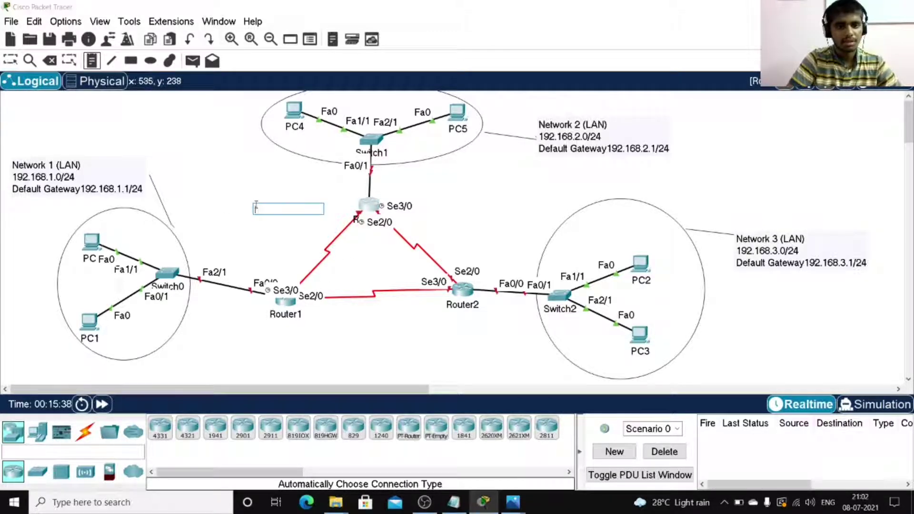
{"action": "type", "text": "Network 4"}
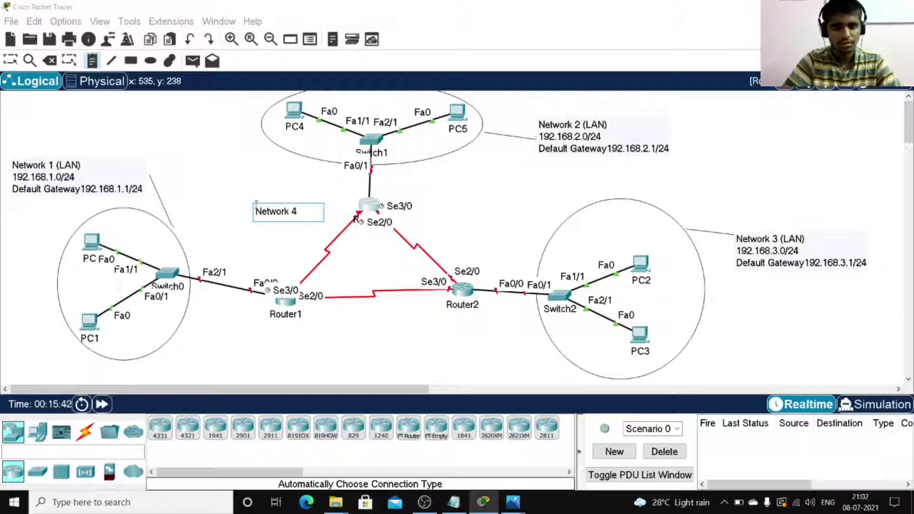
{"action": "type", "text": " (WAN)"}
{"action": "key", "text": "Return"}
{"action": "type", "text": "192.168.4.0/24"}
- Add a note beside the Router0–Router2 link reading "Network 5 (WAN)" with "192.168.5.0/24" on a second line
{"action": "left_click", "coordinate": [450, 200]}
{"action": "type", "text": "N"}
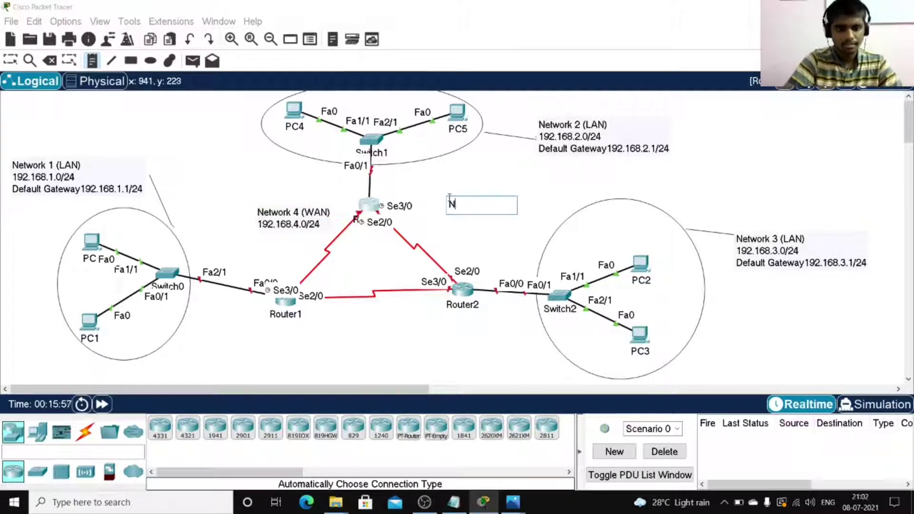
{"action": "type", "text": "etwork 5 (WAN)"}
{"action": "key", "text": "Return"}
{"action": "type", "text": "192.168.5.0/24"}
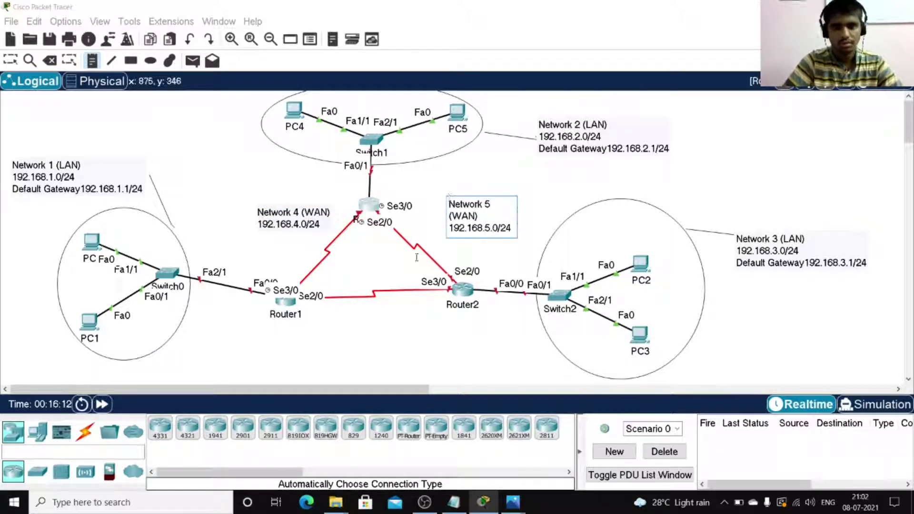
- Add a note below the Router1–Router2 link reading "Network 6 (WAN)" with "192.168.6.0/24" on a second line
{"action": "left_click", "coordinate": [367, 333]}
{"action": "type", "text": "Network 6 (WAN)"}
{"action": "key", "text": "Return"}
{"action": "type", "text": "192.168.6.0/24"}
{"action": "key", "text": "Escape"}
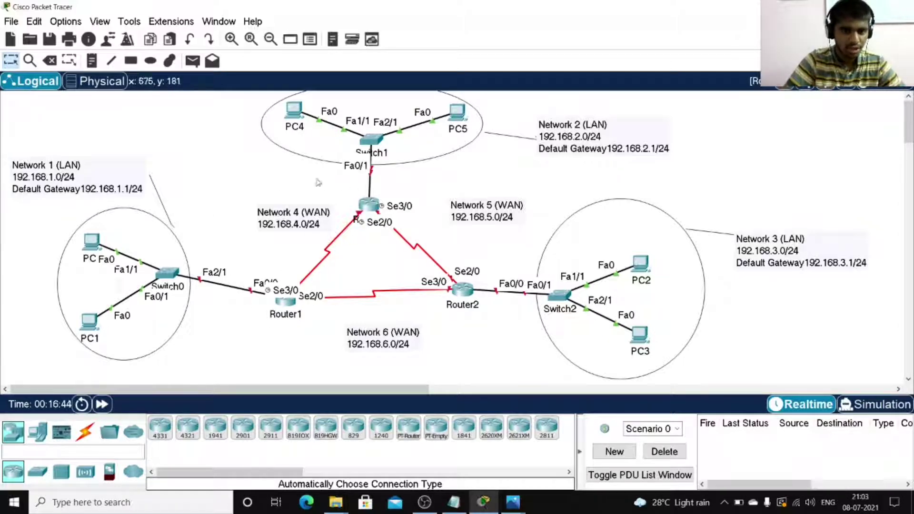
{"action": "mouse_move", "coordinate": [348, 216]}
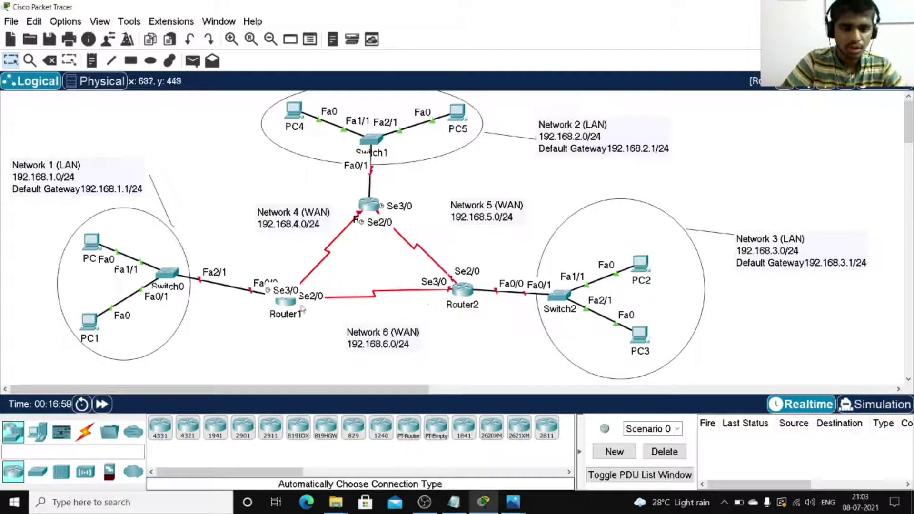
- Give Router1's FastEthernet0/0 interface the IPv4 address 192.168.1.1 with subnet mask 255.255.255.0
{"action": "left_click", "coordinate": [284, 303]}
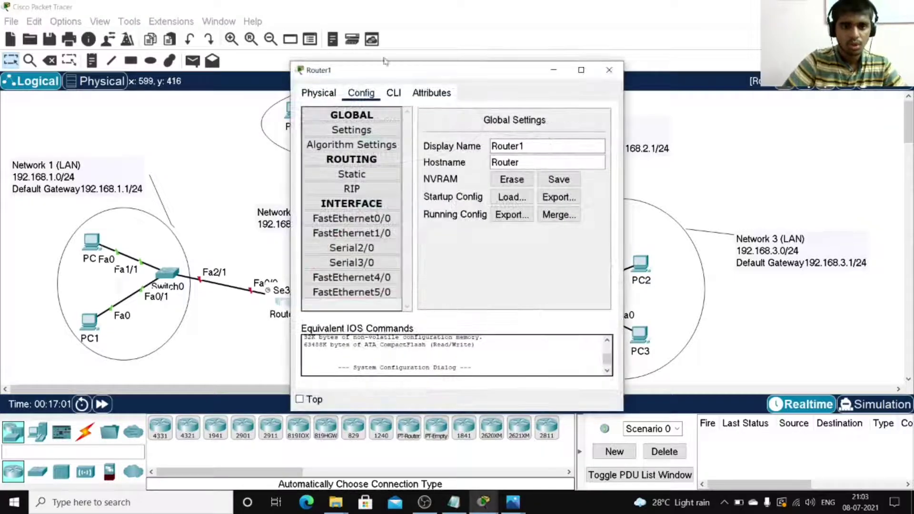
{"action": "left_click_drag", "start_coordinate": [358, 77], "coordinate": [444, 78]}
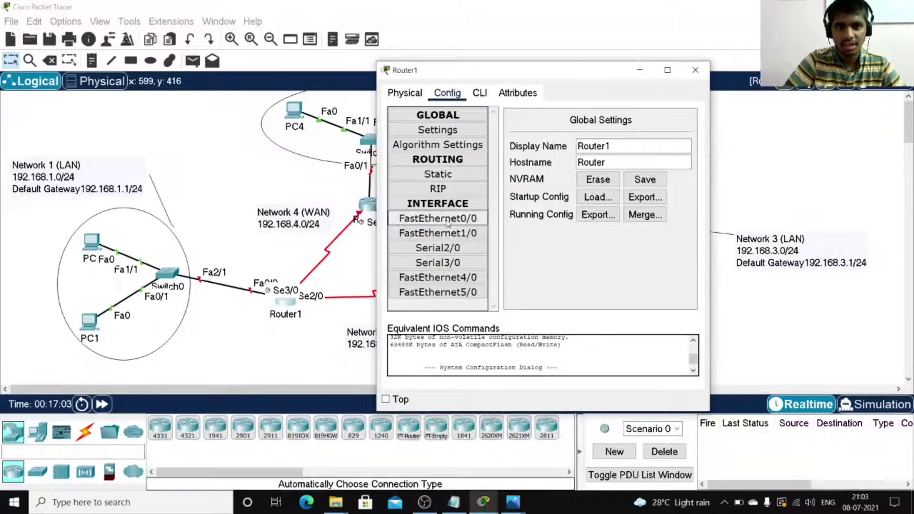
{"action": "left_click", "coordinate": [451, 224]}
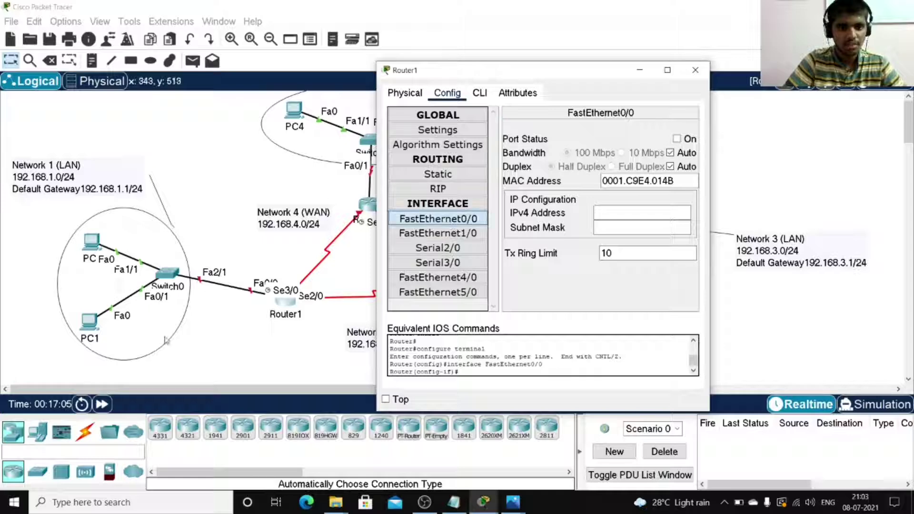
{"action": "left_click", "coordinate": [286, 303]}
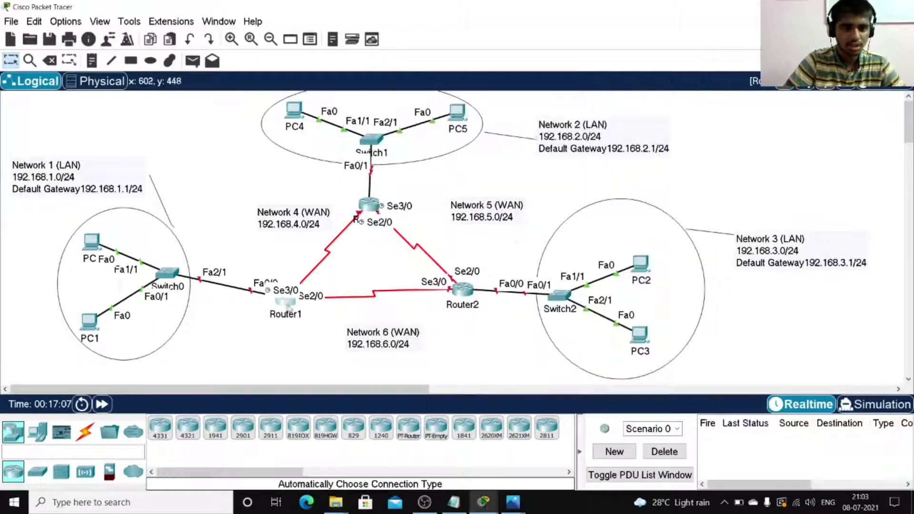
{"action": "left_click_drag", "start_coordinate": [293, 306], "coordinate": [283, 284]}
{"action": "mouse_move", "coordinate": [484, 503]}
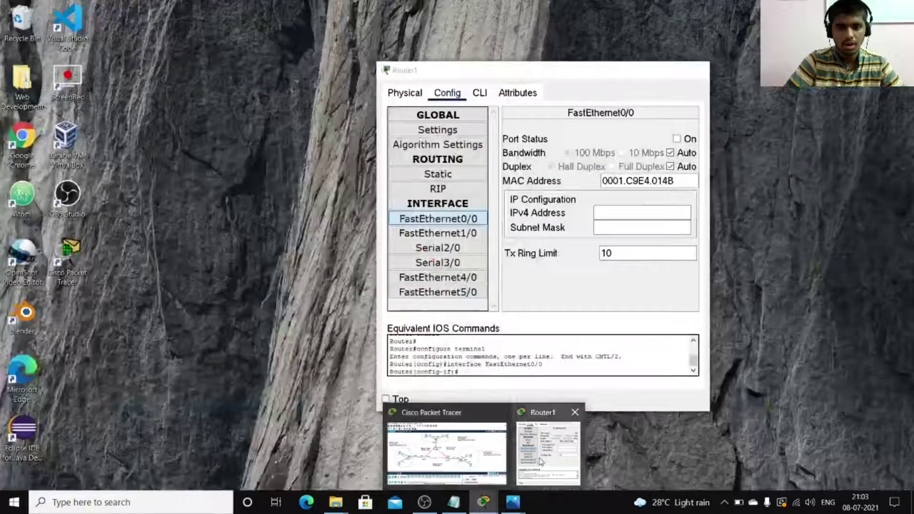
{"action": "left_click", "coordinate": [548, 452]}
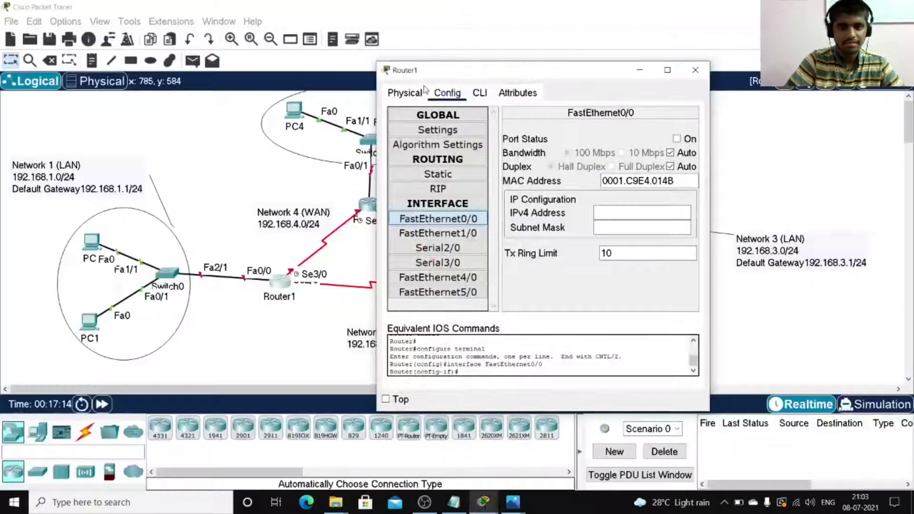
{"action": "left_click_drag", "start_coordinate": [422, 74], "coordinate": [461, 67]}
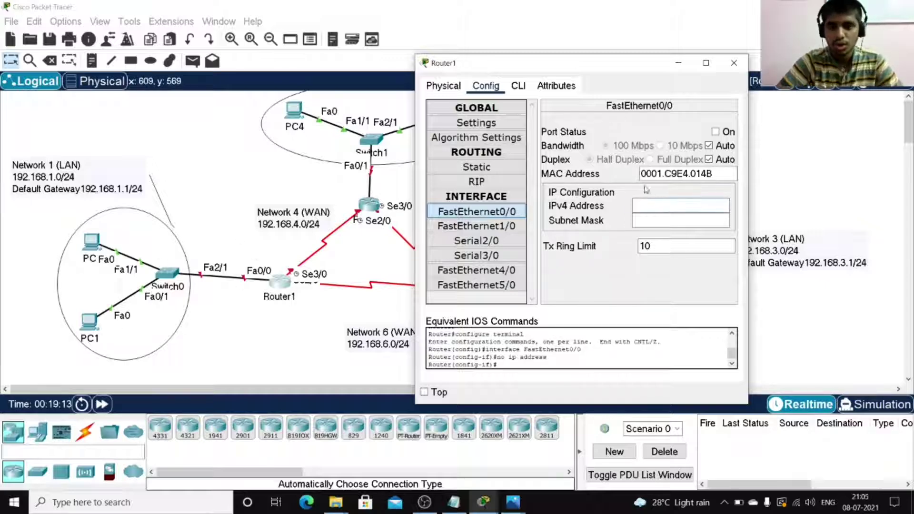
{"action": "type", "text": "19"}
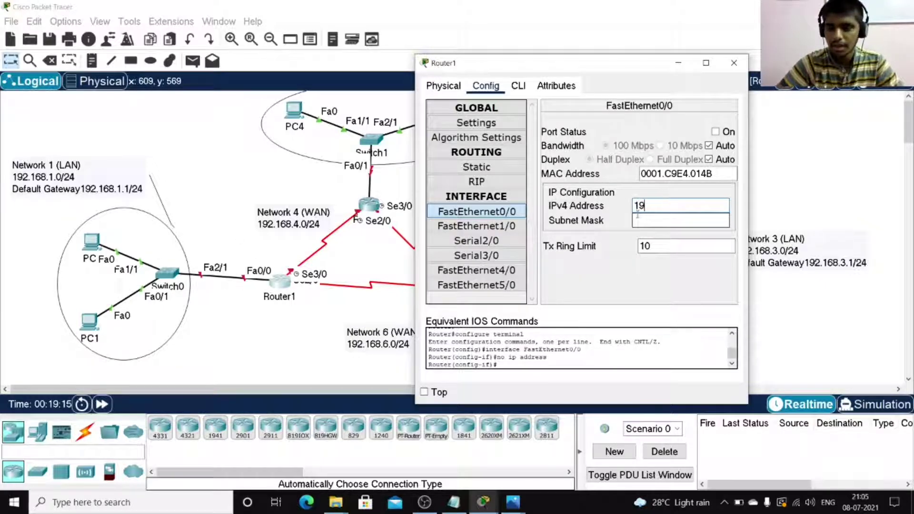
{"action": "type", "text": "2.168"}
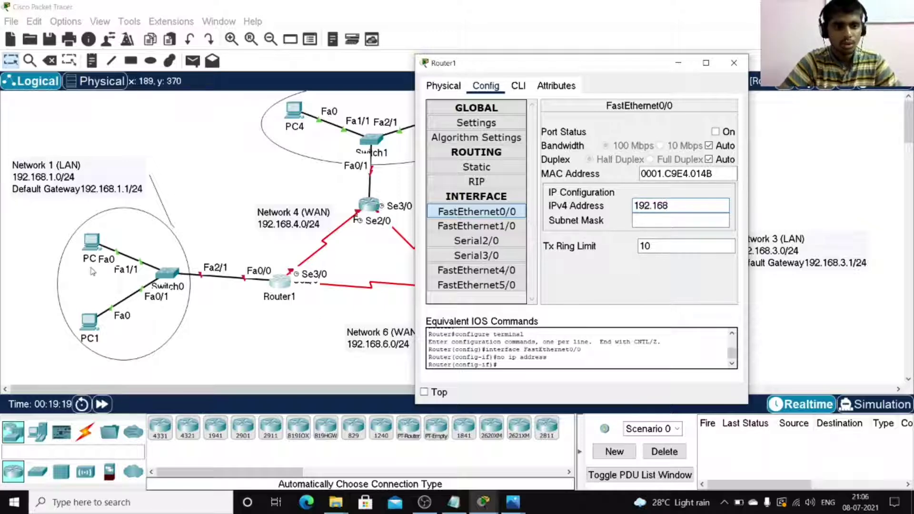
{"action": "type", "text": ".1.1"}
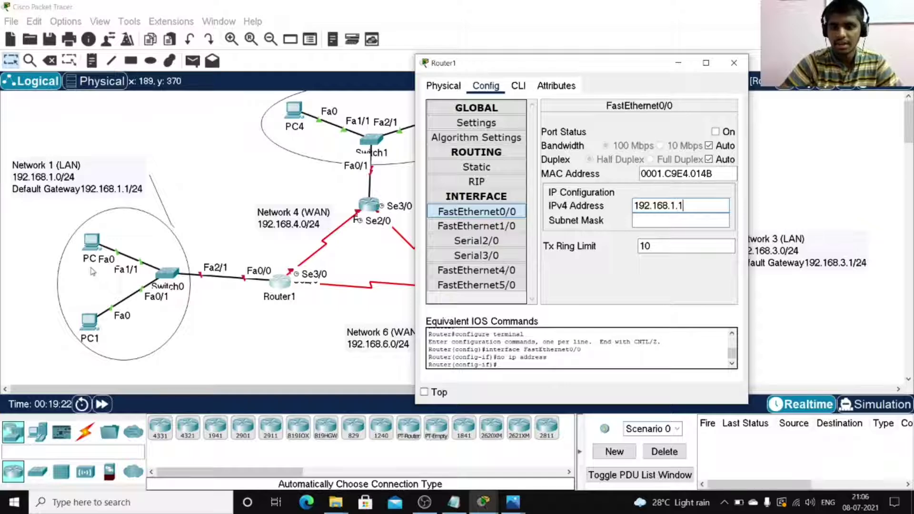
{"action": "key", "text": "Return"}
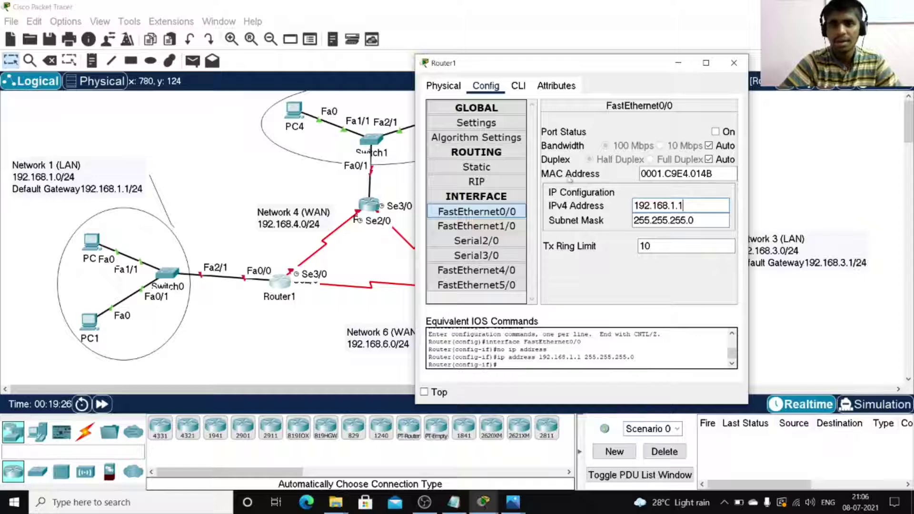
- Bring up Router1's Serial2/0 interface settings beside the topology
{"action": "left_click", "coordinate": [509, 246]}
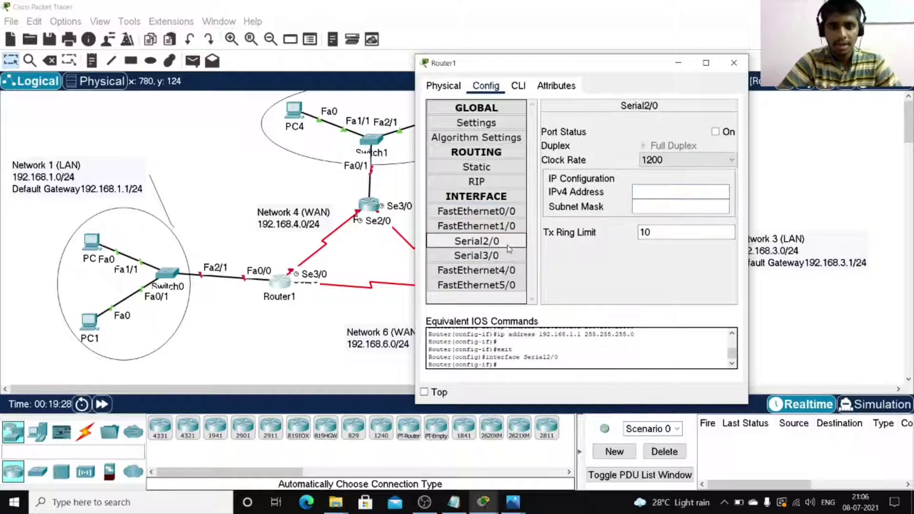
{"action": "left_click", "coordinate": [508, 246]}
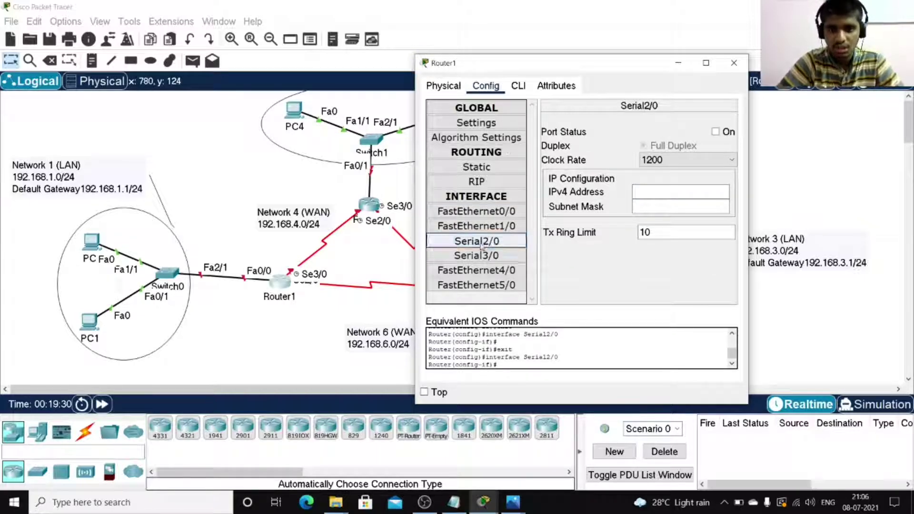
{"action": "left_click_drag", "start_coordinate": [456, 69], "coordinate": [494, 70]}
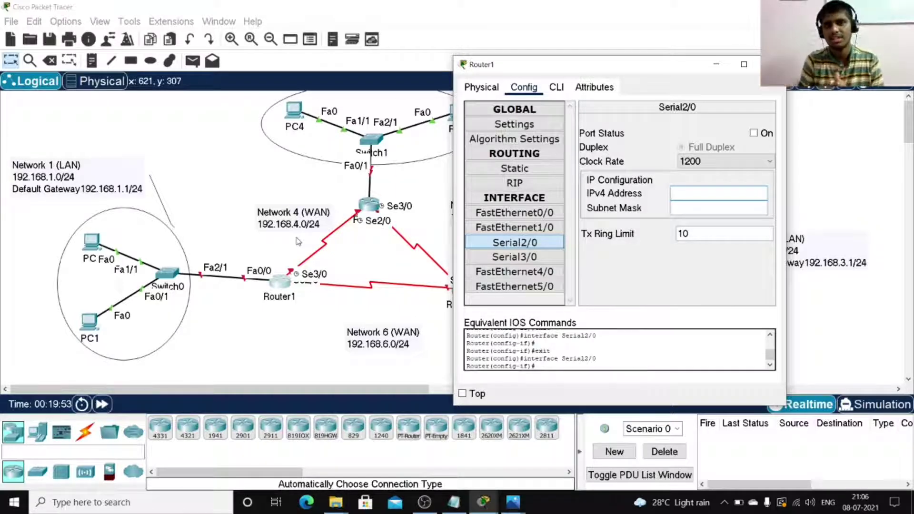
- Shift Router1 down and back up in the workspace to read which serial port each WAN link uses
{"action": "left_click", "coordinate": [292, 282]}
{"action": "left_click_drag", "start_coordinate": [292, 282], "coordinate": [322, 363]}
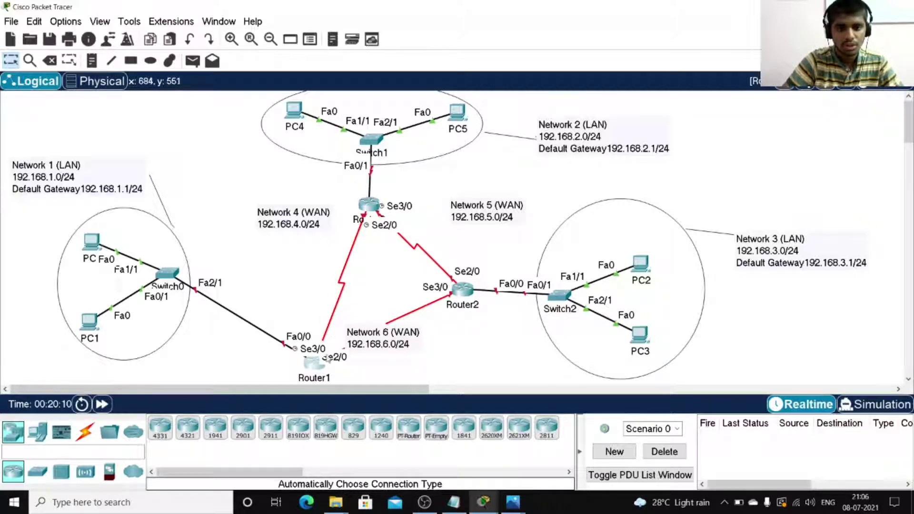
{"action": "left_click_drag", "start_coordinate": [317, 365], "coordinate": [291, 330]}
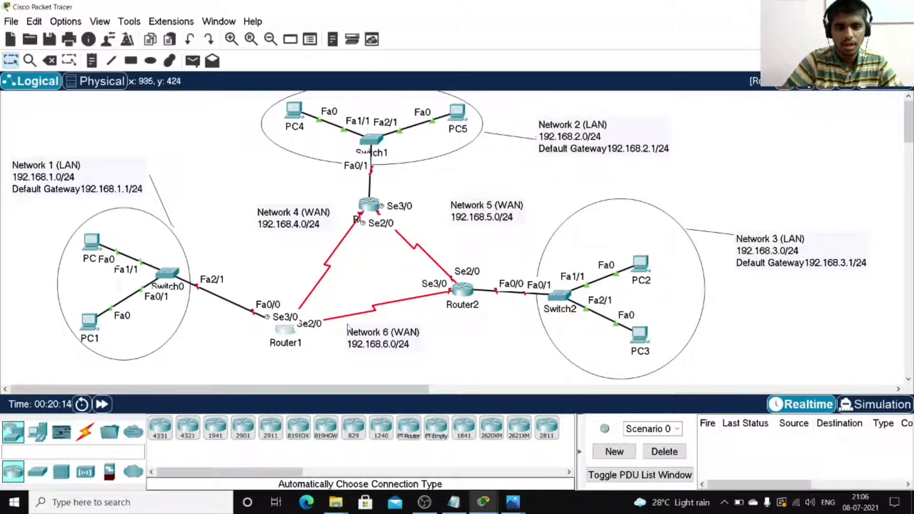
{"action": "left_click_drag", "start_coordinate": [291, 336], "coordinate": [286, 288]}
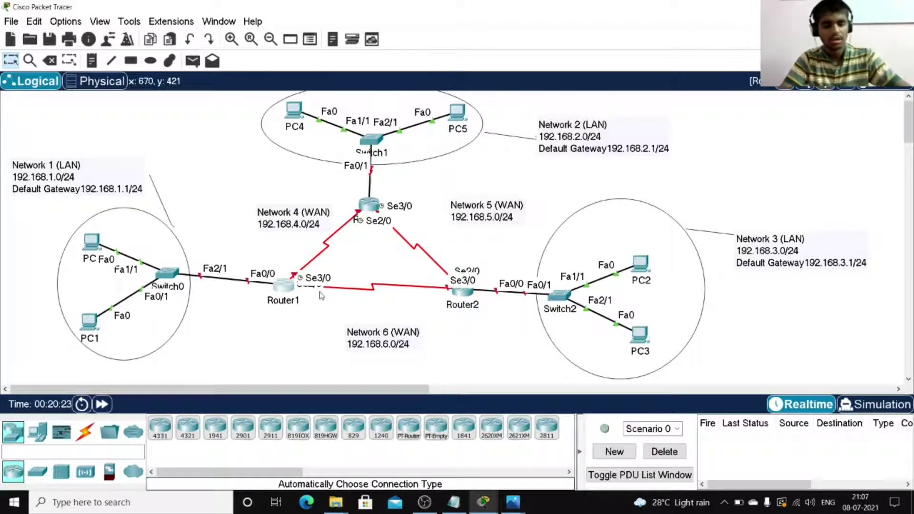
- Try hiding the device name labels in the interface preferences, and switch them back on
{"action": "key", "text": "ctrl+r"}
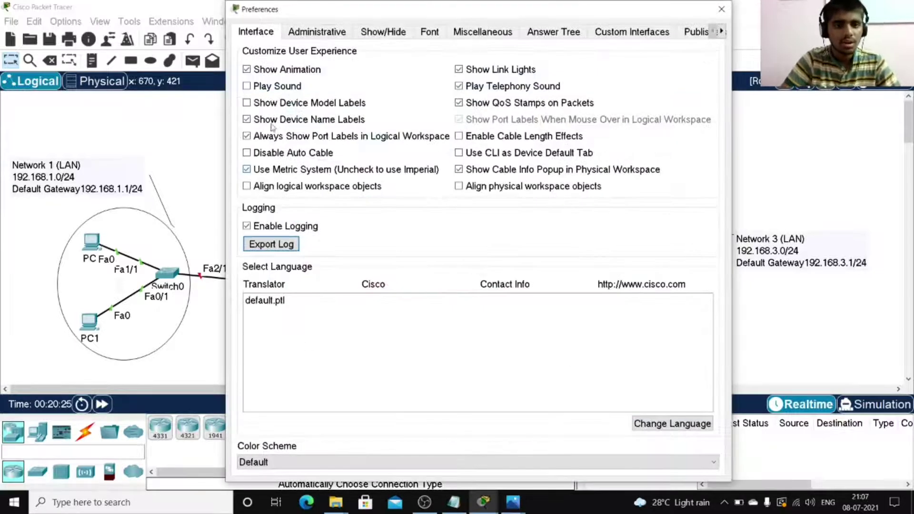
{"action": "left_click", "coordinate": [247, 119]}
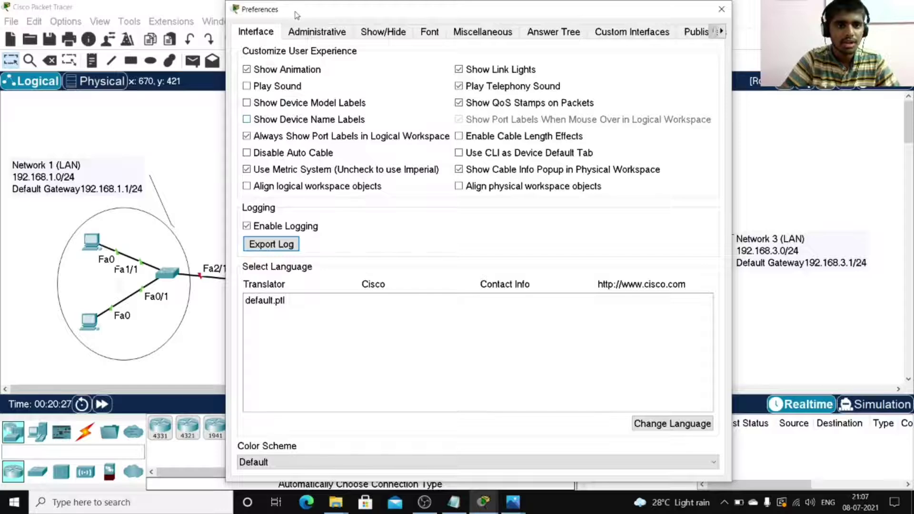
{"action": "left_click_drag", "start_coordinate": [297, 12], "coordinate": [506, 14]}
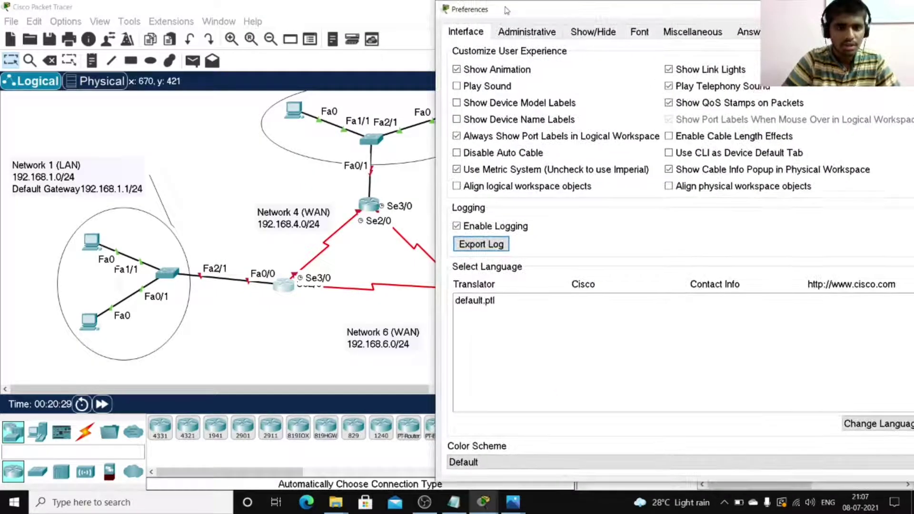
{"action": "left_click", "coordinate": [457, 119]}
{"action": "left_click_drag", "start_coordinate": [586, 18], "coordinate": [526, 18]}
{"action": "left_click", "coordinate": [868, 9]}
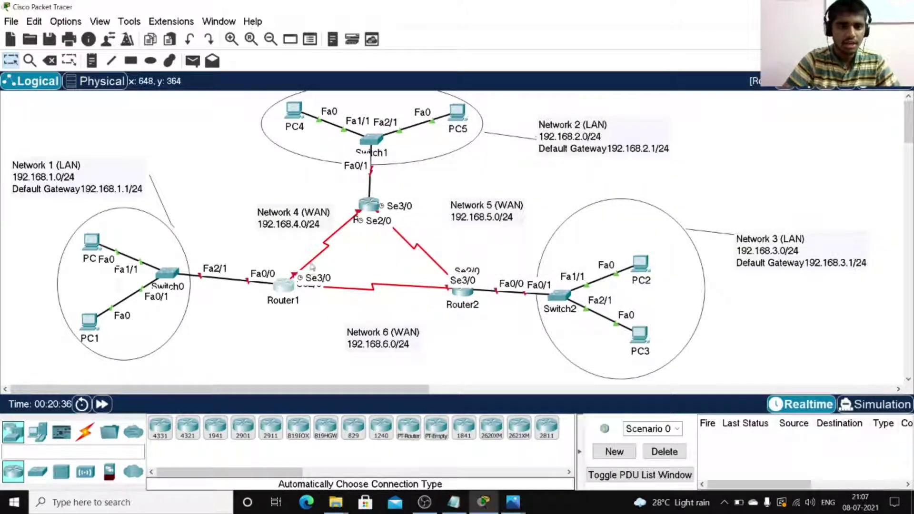
- Nudge Router1 slightly to the left in the workspace, away from the Router2 link
{"action": "mouse_move", "coordinate": [282, 293]}
{"action": "left_mouse_down"}
{"action": "mouse_move", "coordinate": [258, 326]}
{"action": "mouse_move", "coordinate": [298, 342]}
{"action": "mouse_move", "coordinate": [269, 286]}
{"action": "mouse_move", "coordinate": [285, 279]}
{"action": "mouse_move", "coordinate": [274, 289]}
{"action": "left_mouse_up"}
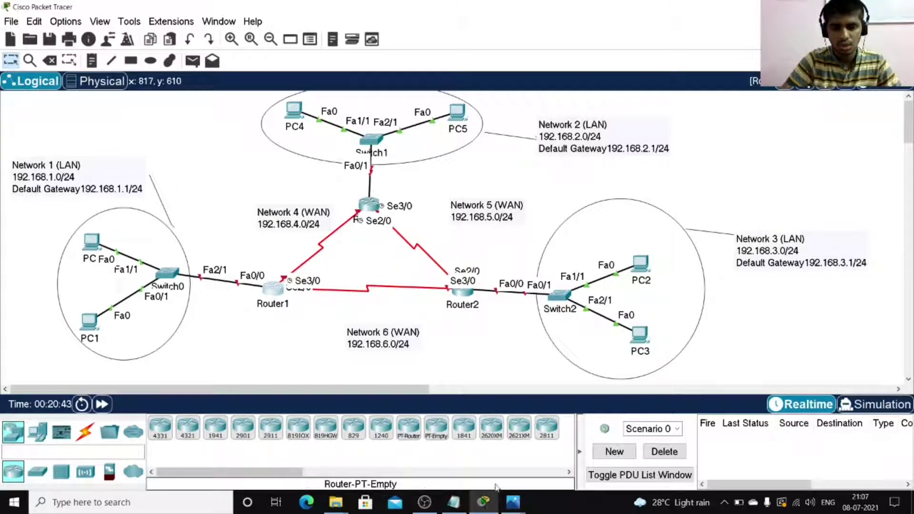
{"action": "mouse_move", "coordinate": [497, 506]}
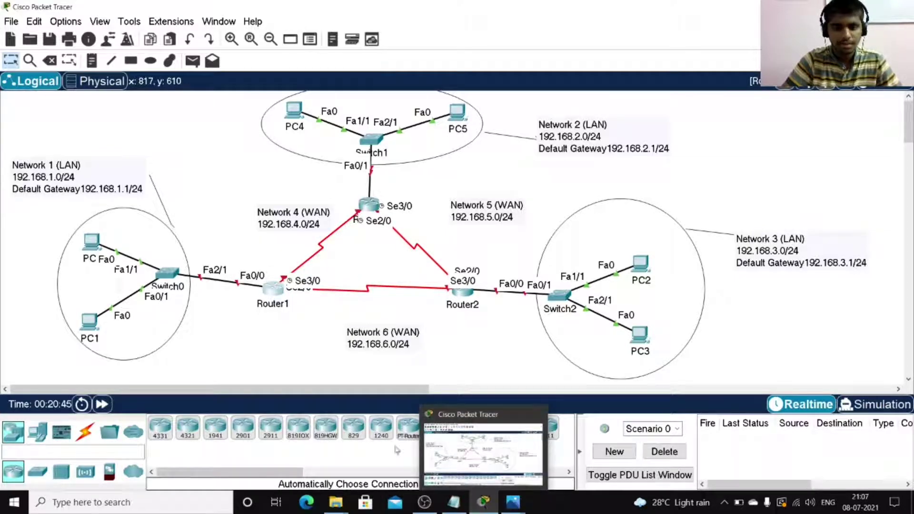
{"action": "left_click_drag", "start_coordinate": [279, 291], "coordinate": [280, 284]}
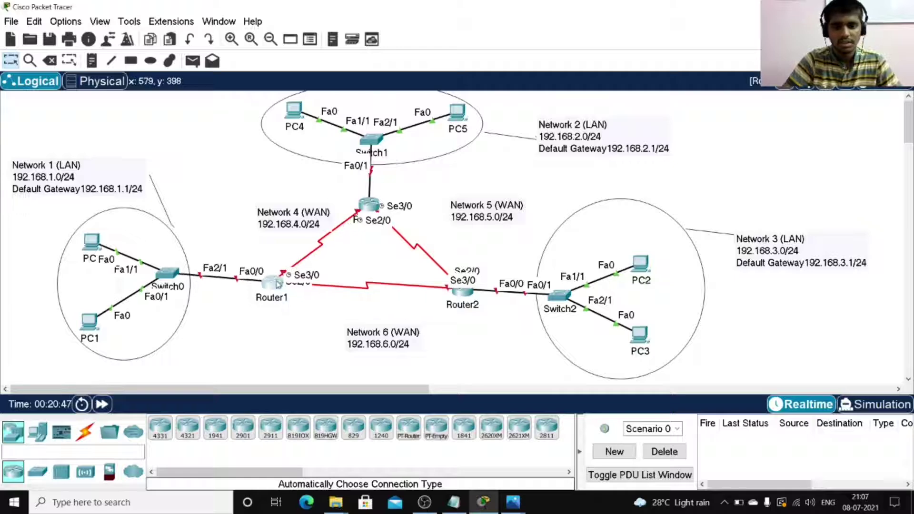
- Open Router1's Serial2/0 interface settings and place the window clear of the Network 6 note
{"action": "left_click", "coordinate": [280, 284]}
{"action": "left_click", "coordinate": [376, 249]}
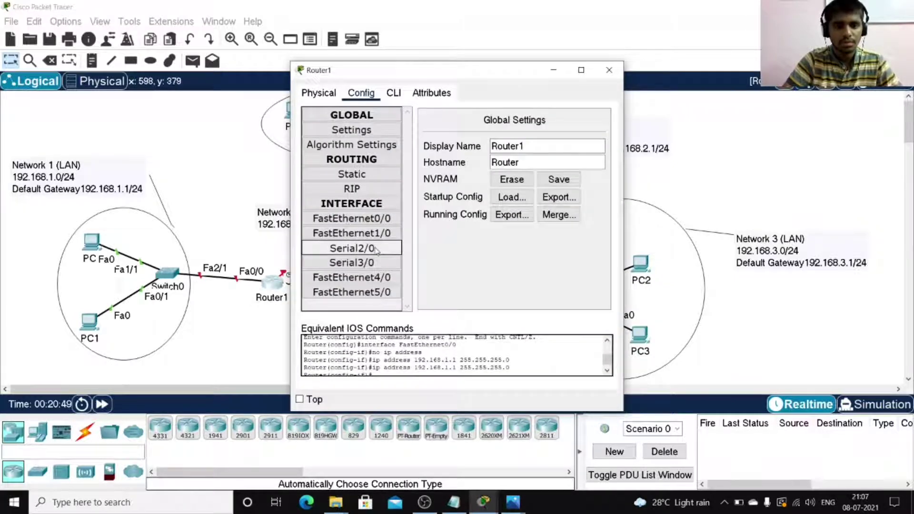
{"action": "left_click", "coordinate": [372, 219]}
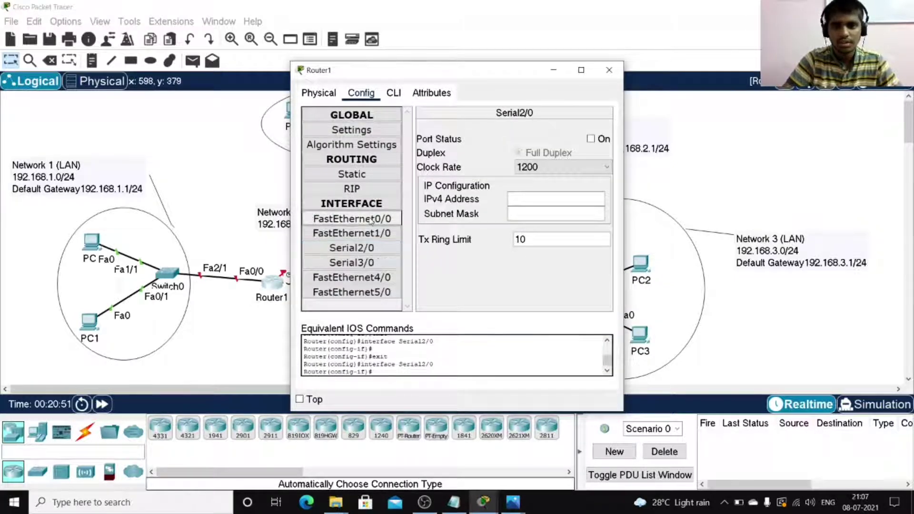
{"action": "left_click", "coordinate": [354, 249]}
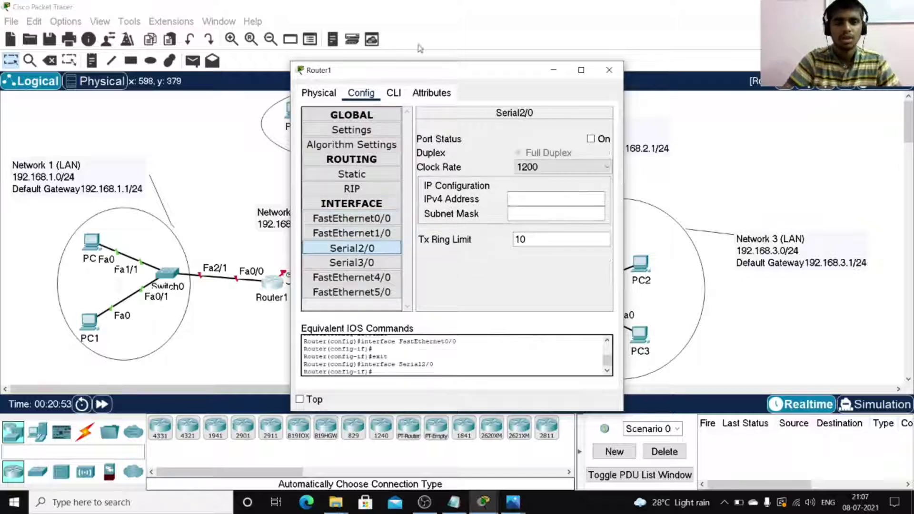
{"action": "left_click_drag", "start_coordinate": [390, 76], "coordinate": [585, 60]}
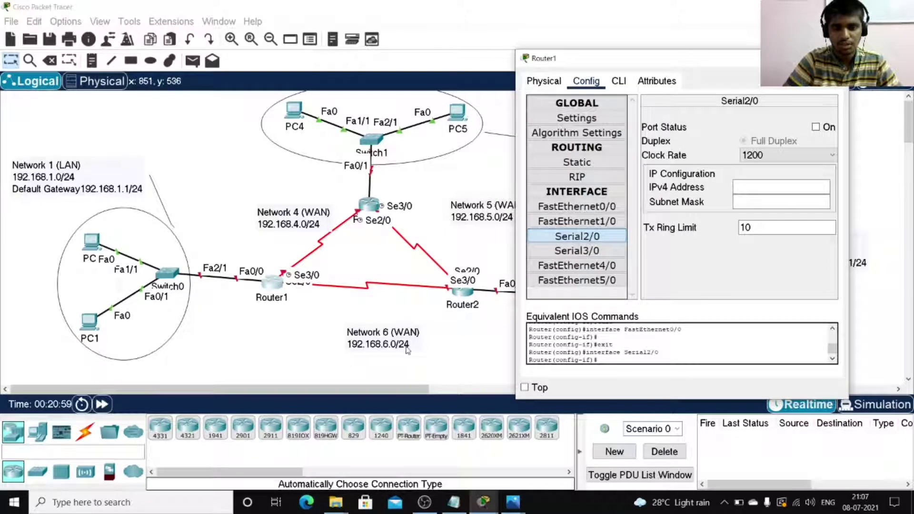
- Try to assign the IPv4 address 192.168.1.1 to Router1's Serial2/0 interface
{"action": "left_click", "coordinate": [756, 187]}
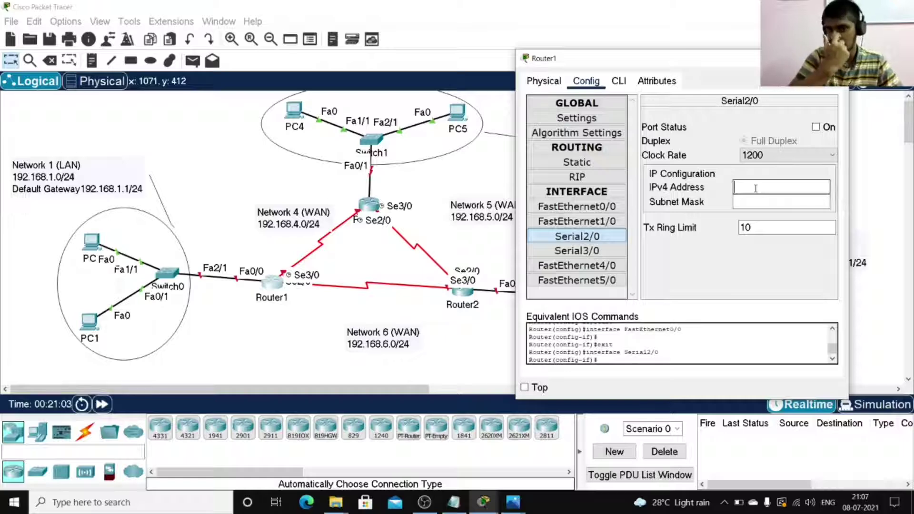
{"action": "type", "text": "192.168.1.1"}
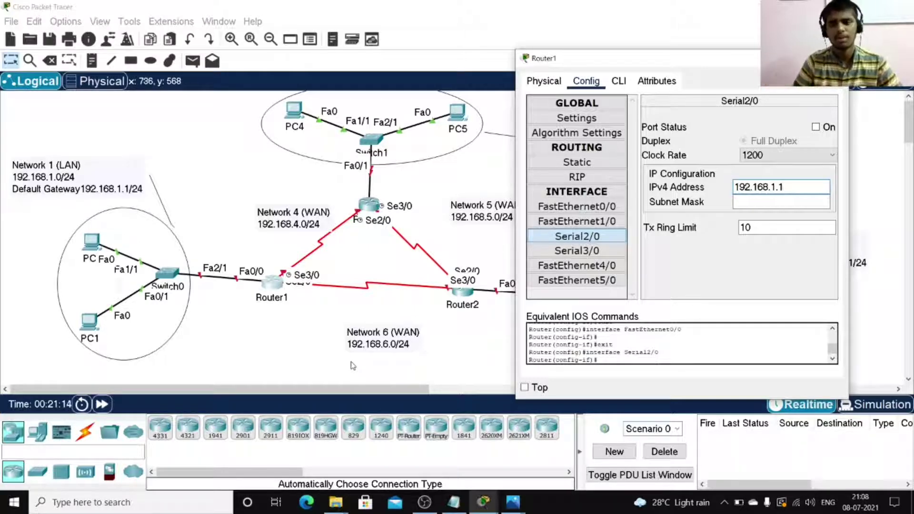
{"action": "key", "text": "Tab"}
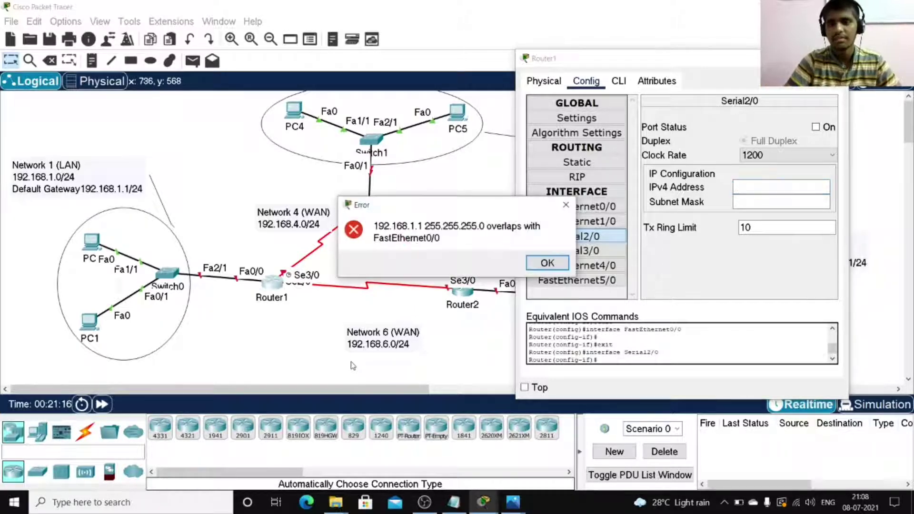
{"action": "left_click", "coordinate": [548, 264]}
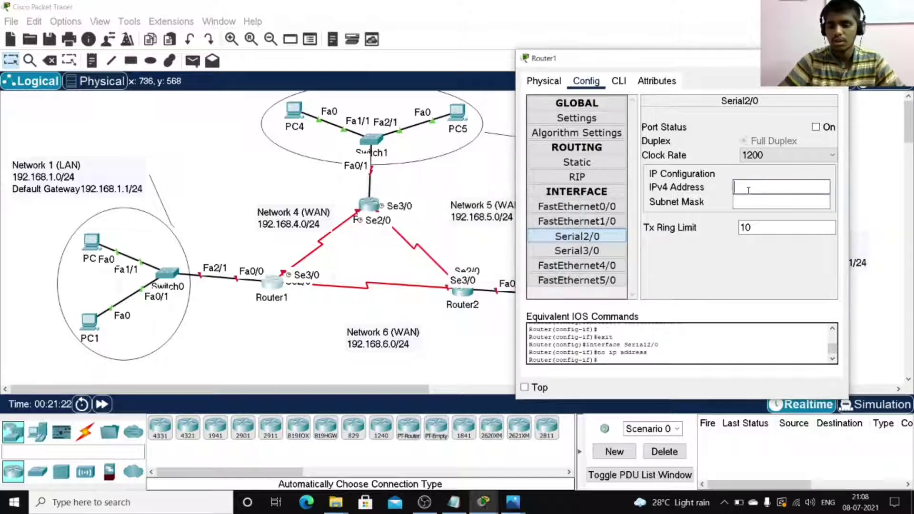
- Set Router1's Serial2/0 interface to IPv4 address 192.168.6.1 with subnet mask 255.255.255.0
{"action": "type", "text": "19"}
{"action": "key", "text": "BackSpace"}
{"action": "key", "text": "BackSpace"}
{"action": "type", "text": "1"}
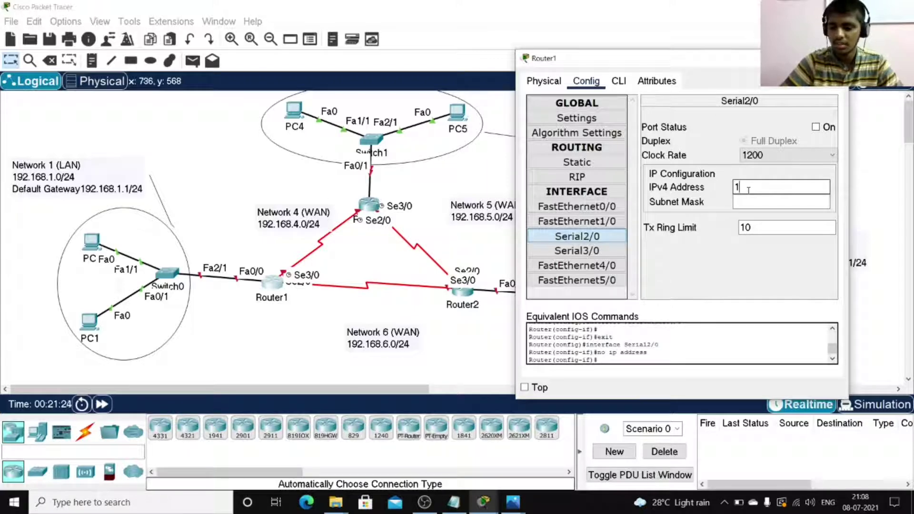
{"action": "type", "text": "92.168."}
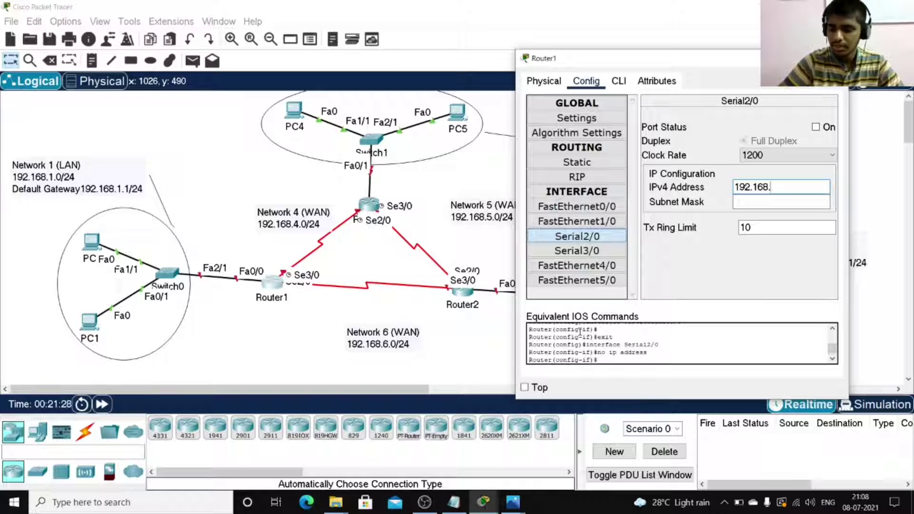
{"action": "type", "text": "6.1"}
{"action": "key", "text": "Tab"}
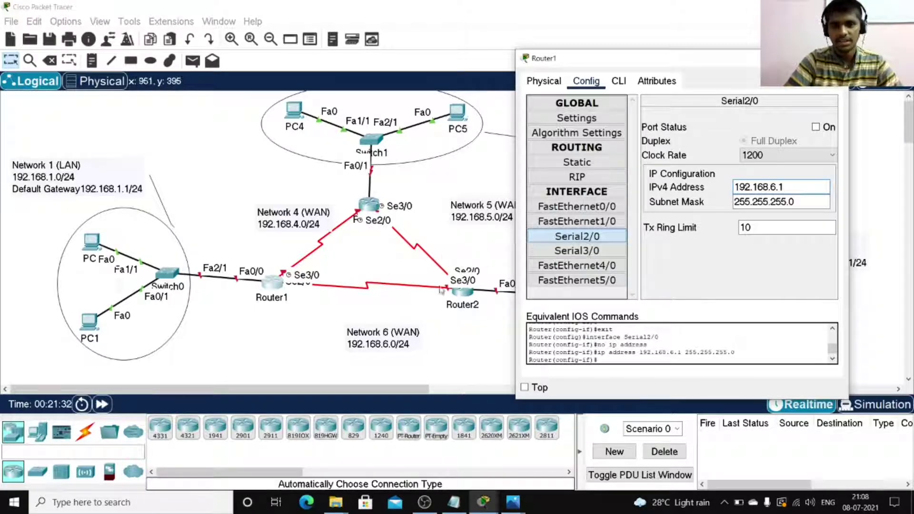
- Set Router1's Serial3/0 interface to IPv4 address 192.168.4.1 with subnet mask 255.255.255.0
{"action": "left_click", "coordinate": [579, 251]}
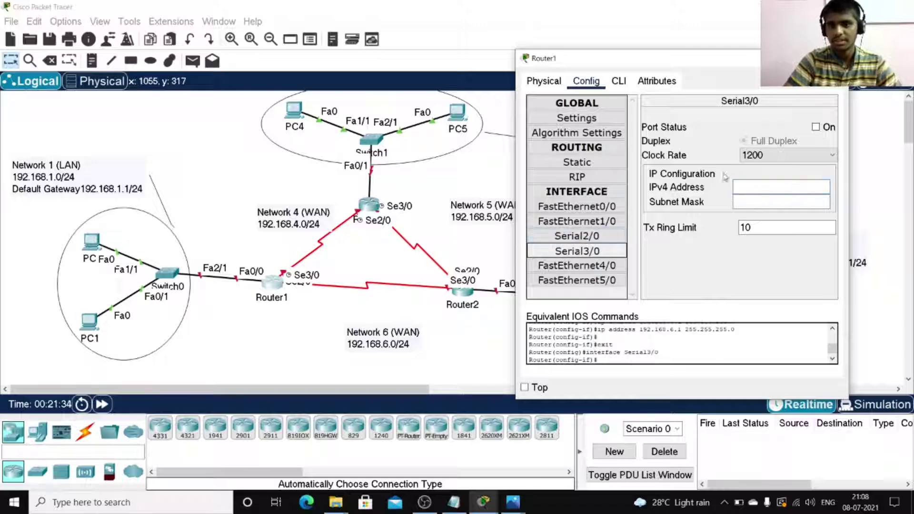
{"action": "left_click", "coordinate": [752, 192]}
{"action": "type", "text": "192.168.4.1"}
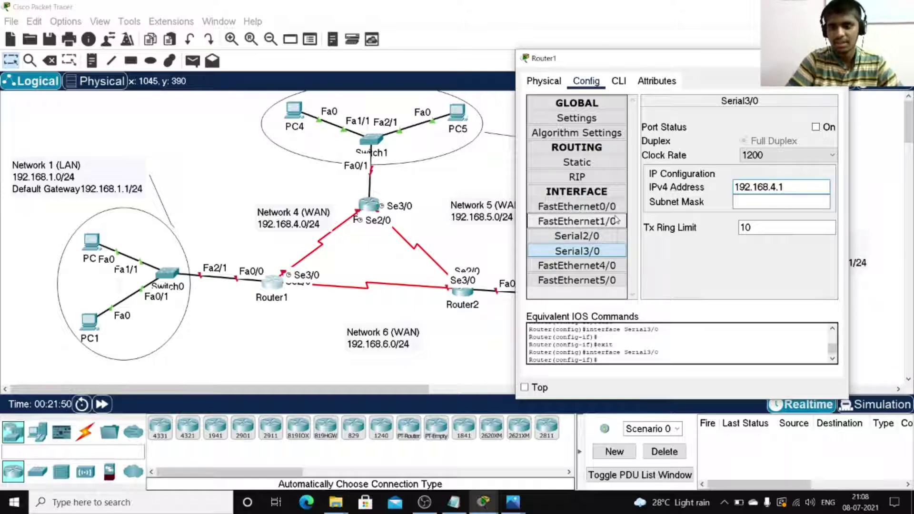
{"action": "key", "text": "Tab"}
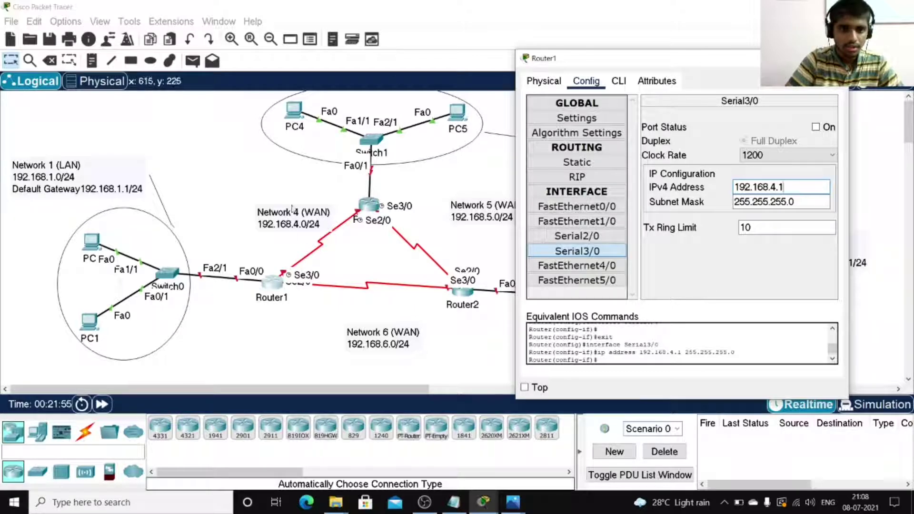
- Review the addressing of Router1's Serial2/0, Serial3/0 and FastEthernet0/0 interfaces, and close its configuration window
{"action": "left_click", "coordinate": [577, 236]}
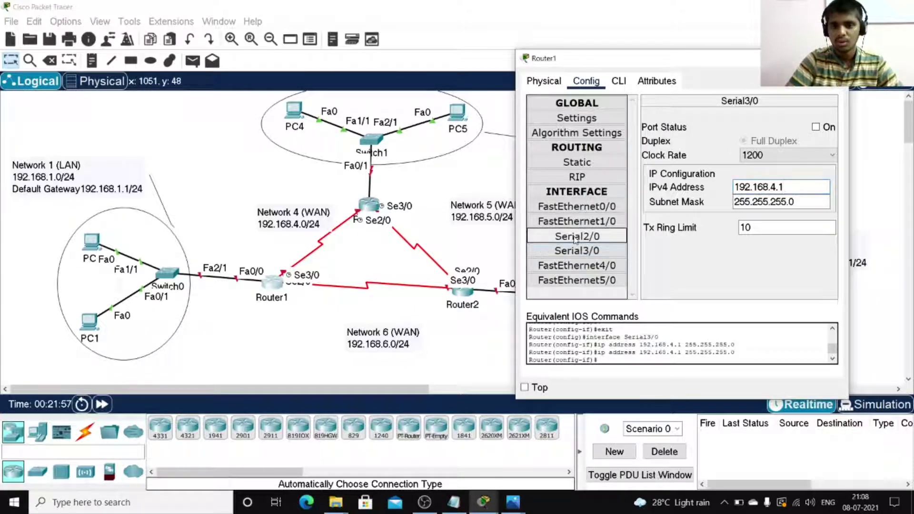
{"action": "left_click", "coordinate": [579, 251]}
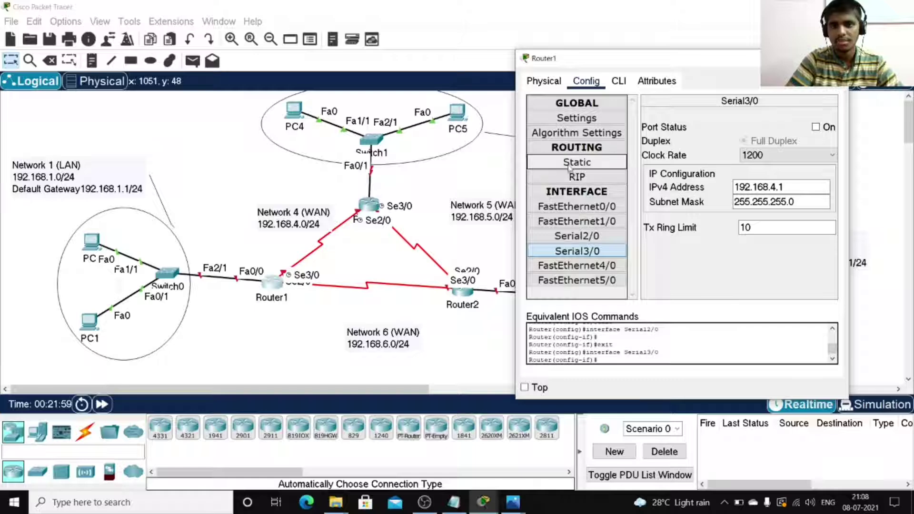
{"action": "left_click", "coordinate": [575, 207]}
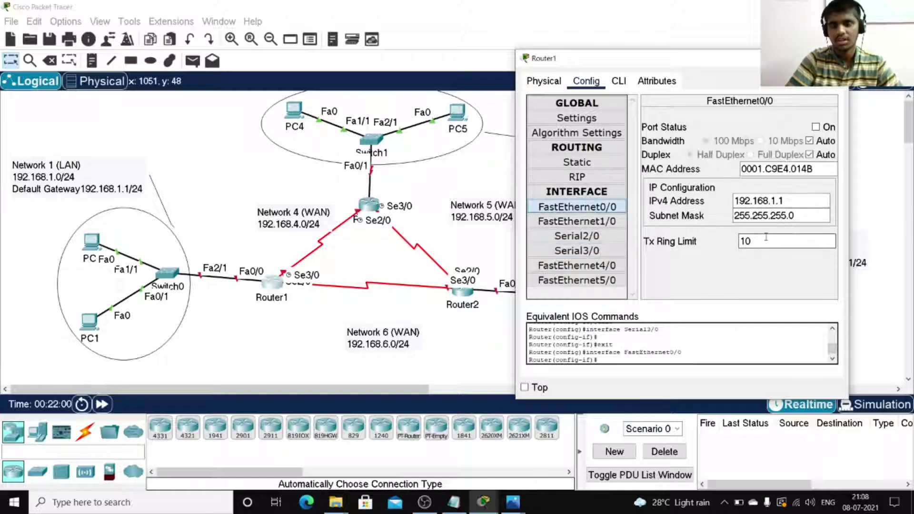
{"action": "left_click", "coordinate": [835, 58]}
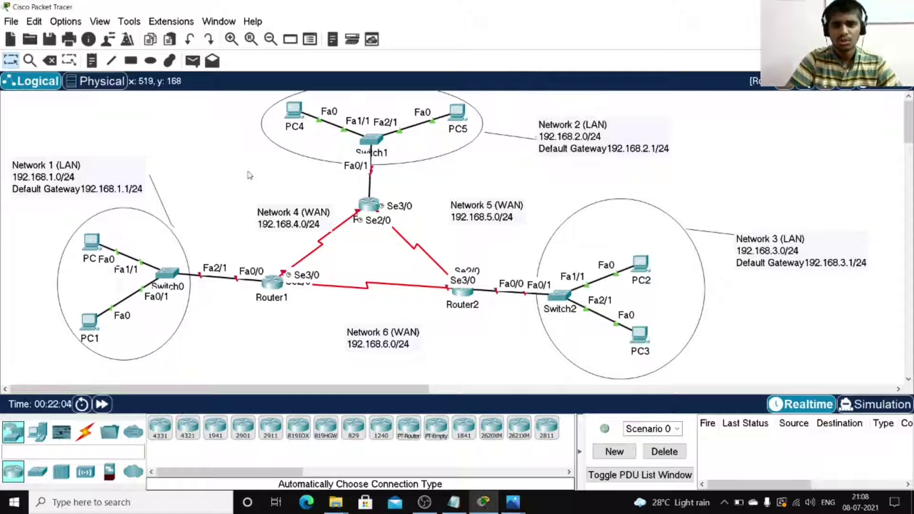
- Set Router0's FastEthernet0/0 interface to IPv4 address 192.168.2.1 with subnet mask 255.255.255.0, keeping the Network 2 note uncovered
{"action": "left_click", "coordinate": [369, 205]}
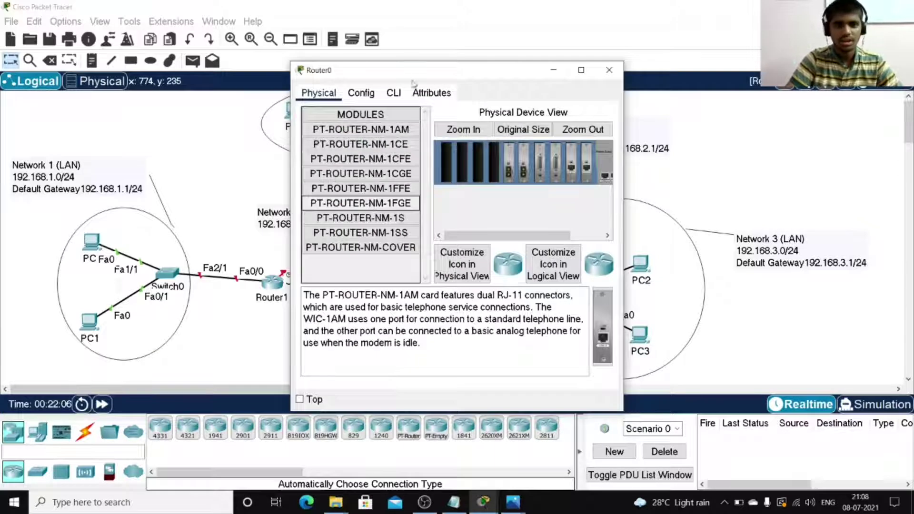
{"action": "left_click", "coordinate": [361, 93]}
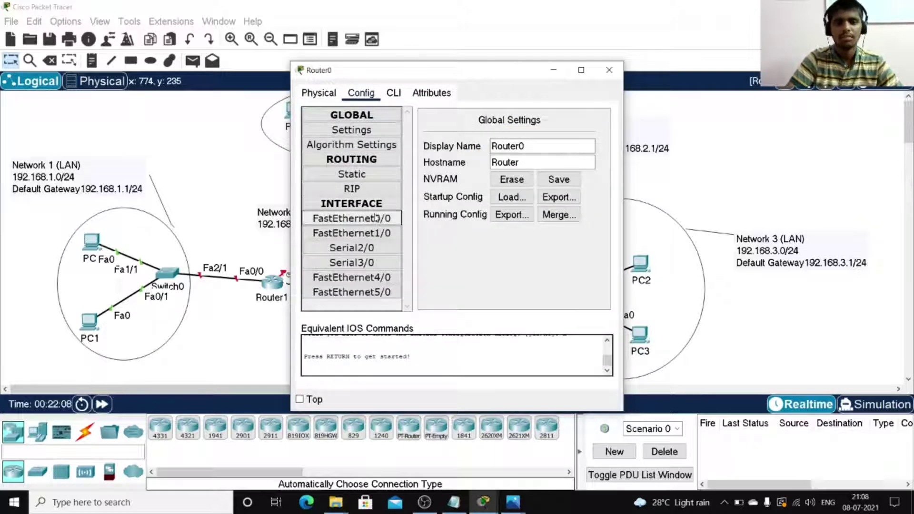
{"action": "left_click", "coordinate": [353, 219]}
{"action": "left_click_drag", "start_coordinate": [389, 72], "coordinate": [474, 249]}
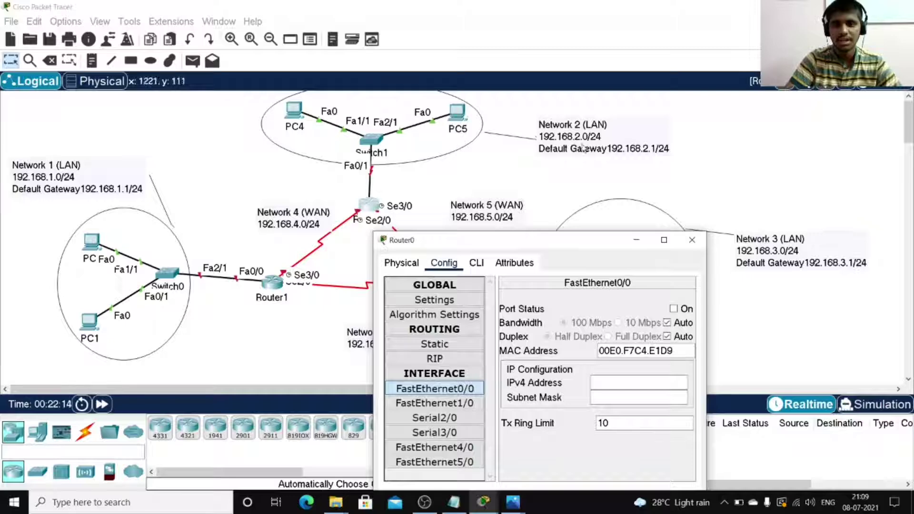
{"action": "left_click", "coordinate": [603, 377]}
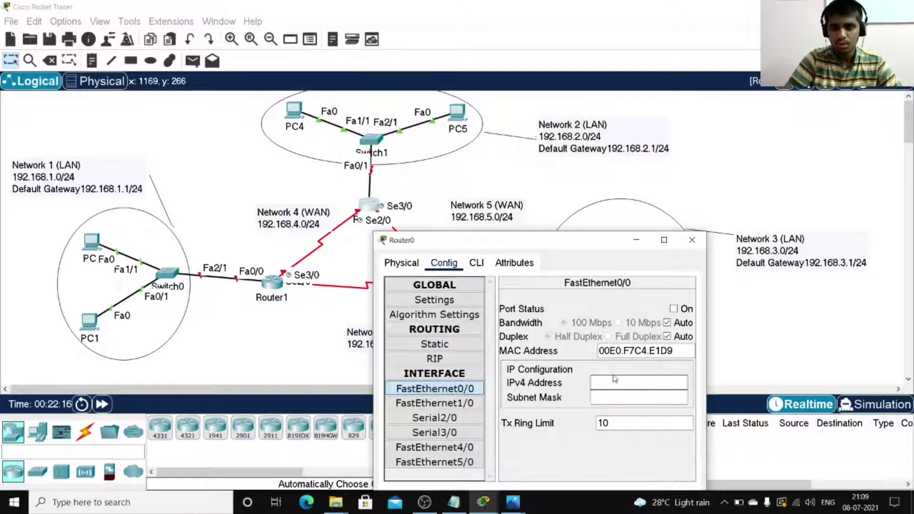
{"action": "type", "text": "1925"}
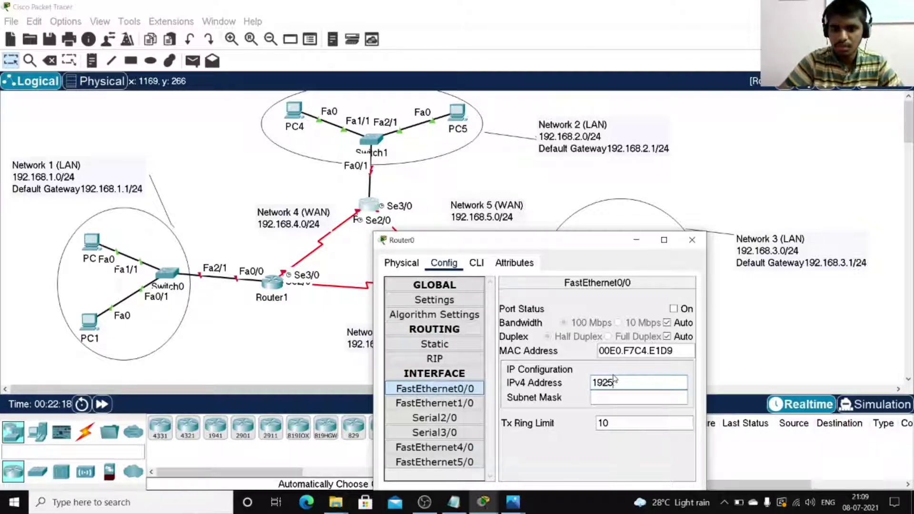
{"action": "type", "text": ".168"}
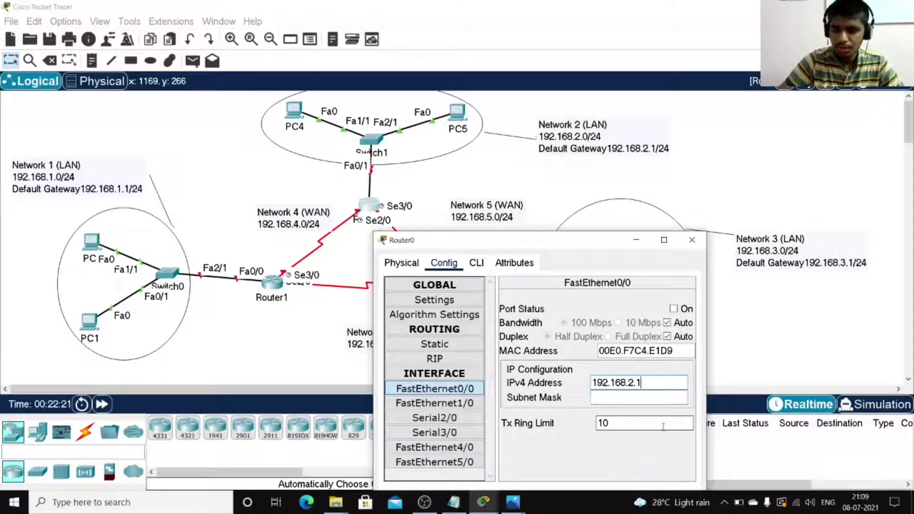
{"action": "type", "text": ".2.1"}
{"action": "key", "text": "Return"}
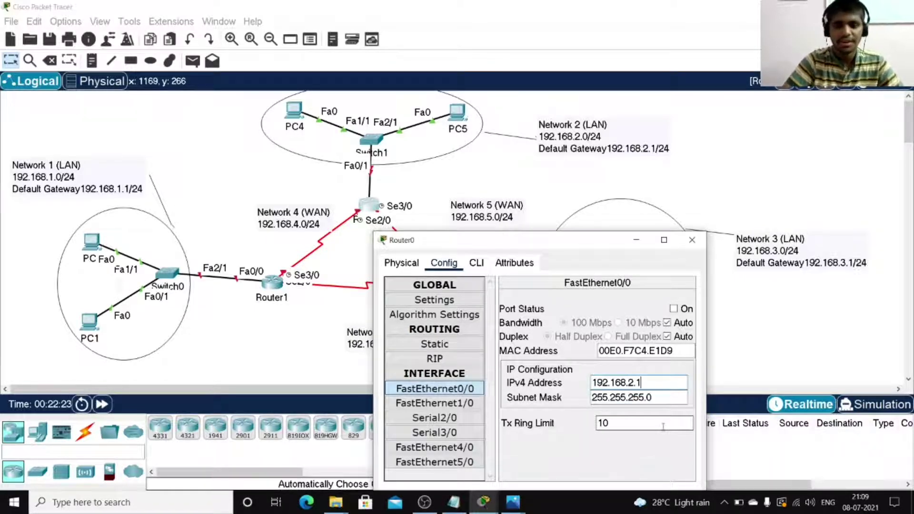
- Open Router0's Serial2/0 interface settings clear of the topology and nudge Router0 slightly to the left in the workspace
{"action": "left_click_drag", "start_coordinate": [514, 246], "coordinate": [536, 221]}
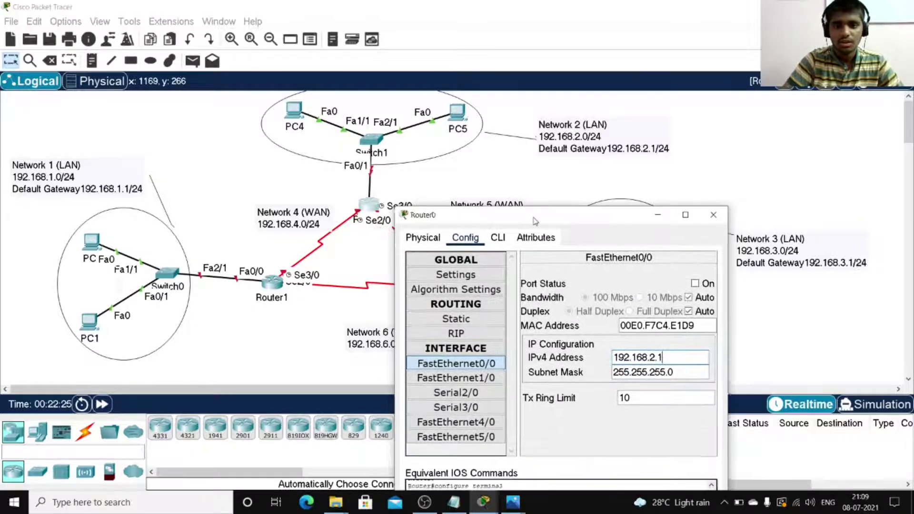
{"action": "left_click", "coordinate": [444, 394]}
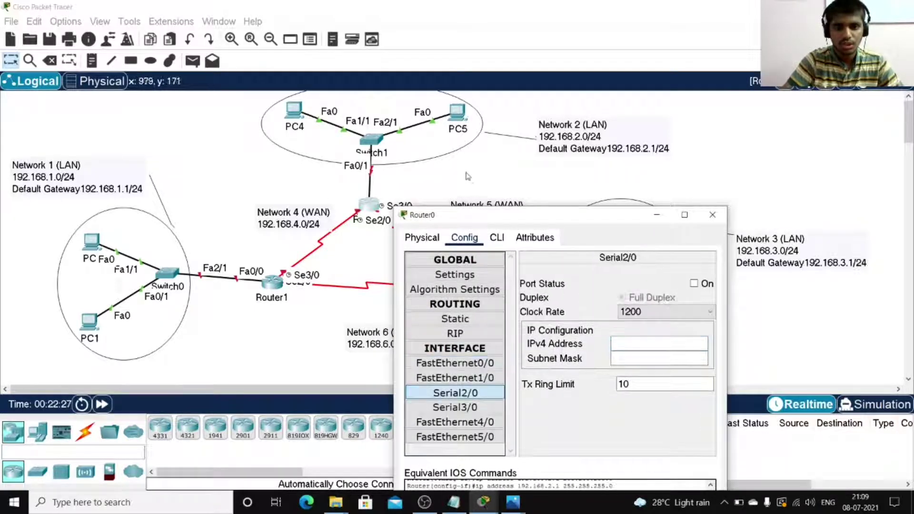
{"action": "left_click_drag", "start_coordinate": [460, 216], "coordinate": [602, 167]}
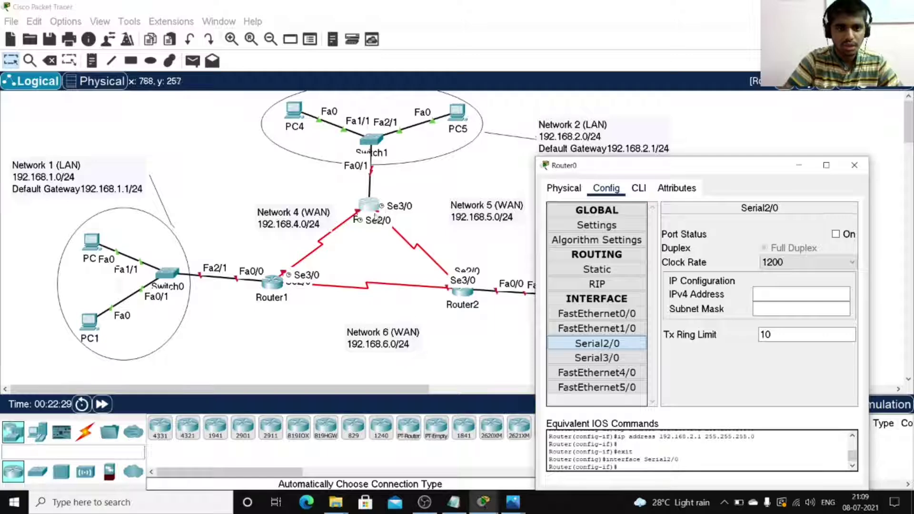
{"action": "mouse_move", "coordinate": [366, 206]}
{"action": "left_mouse_down"}
{"action": "mouse_move", "coordinate": [346, 196]}
{"action": "mouse_move", "coordinate": [357, 204]}
{"action": "left_mouse_up"}
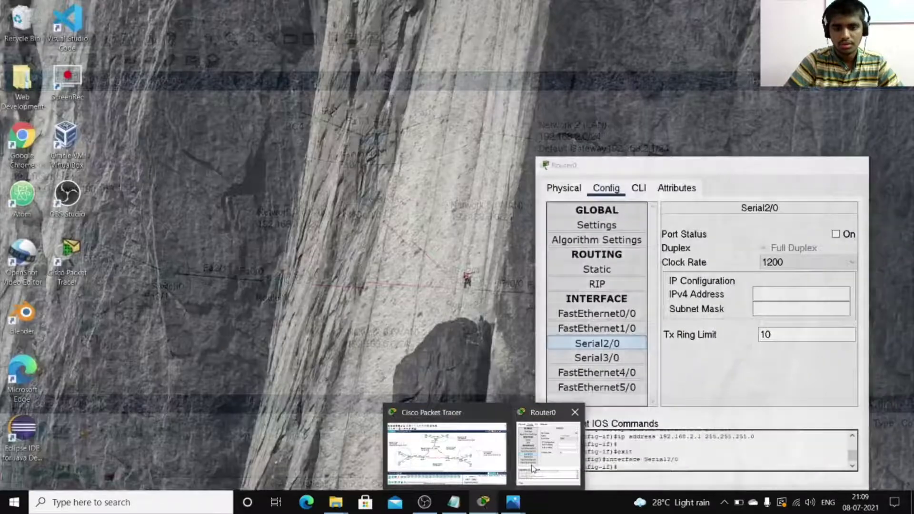
{"action": "left_click", "coordinate": [534, 468]}
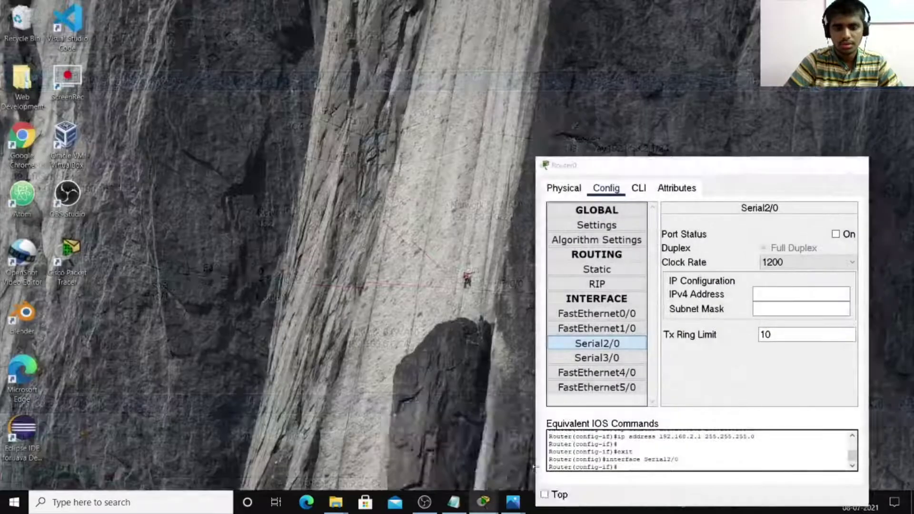
{"action": "left_click_drag", "start_coordinate": [643, 165], "coordinate": [633, 123]}
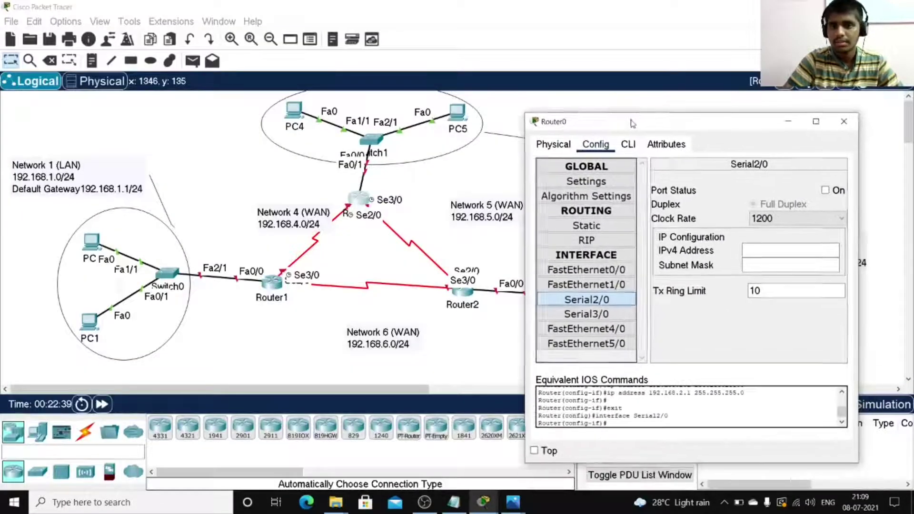
- Set Router0's Serial2/0 interface to IPv4 address 192.168.1.2 with subnet mask 255.255.255.0
{"action": "left_click", "coordinate": [749, 252]}
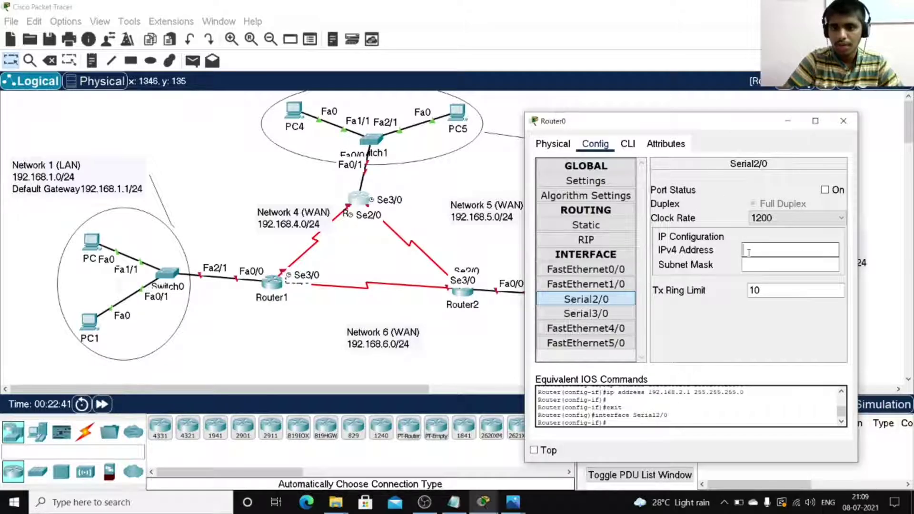
{"action": "type", "text": "9"}
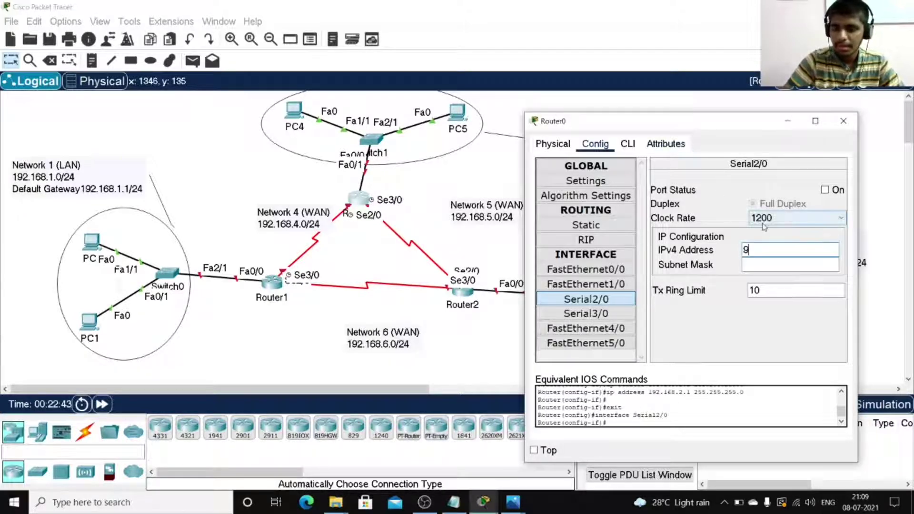
{"action": "key", "text": "BackSpace"}
{"action": "type", "text": "192"}
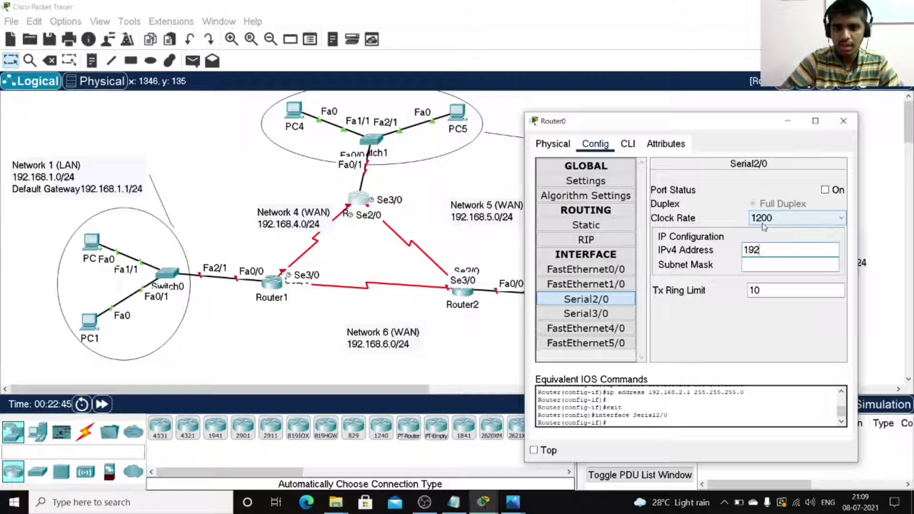
{"action": "left_click_drag", "start_coordinate": [647, 128], "coordinate": [668, 128]}
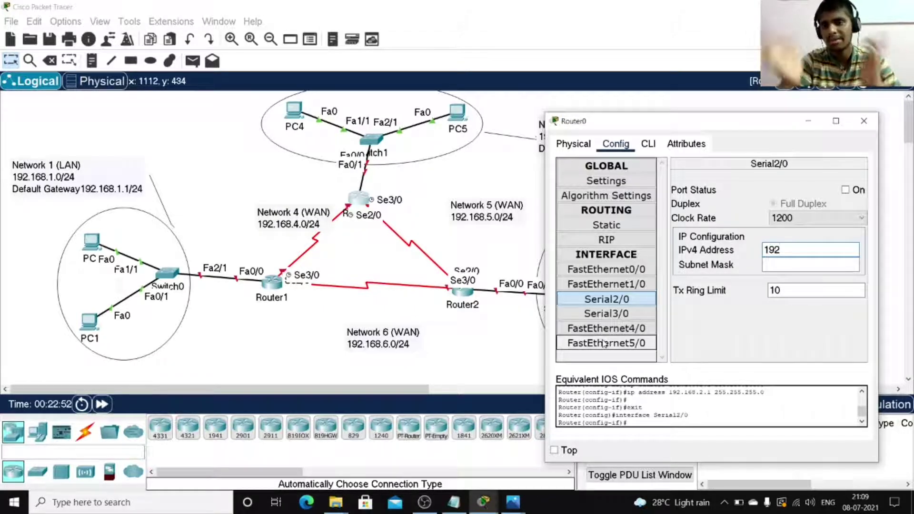
{"action": "type", "text": ".168."}
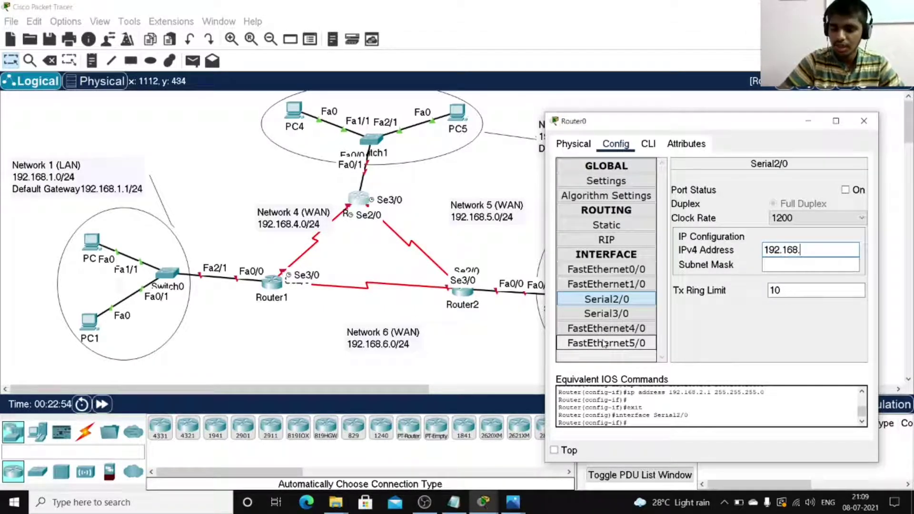
{"action": "type", "text": "1.2"}
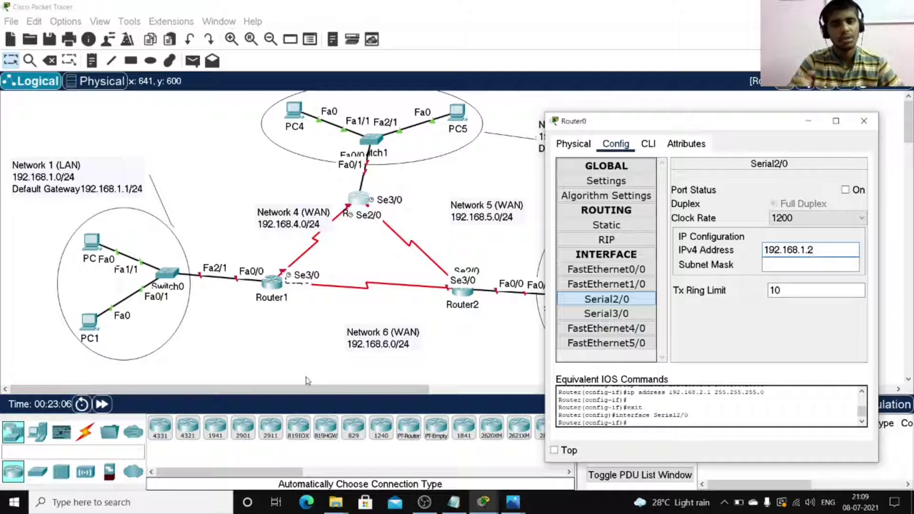
{"action": "key", "text": "Return"}
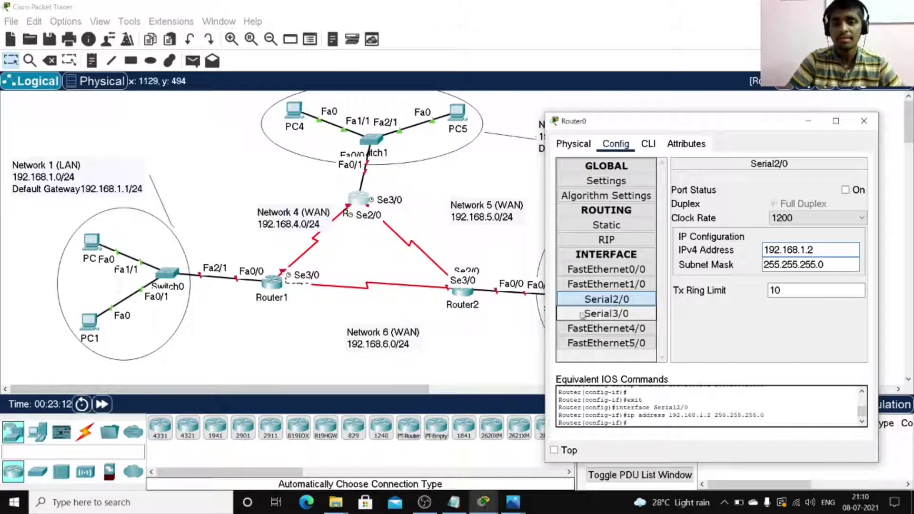
- Set Router0's Serial3/0 interface to IPv4 address 192.168.5.1 with subnet mask 255.255.255.0
{"action": "left_click", "coordinate": [597, 314]}
{"action": "left_click", "coordinate": [774, 253]}
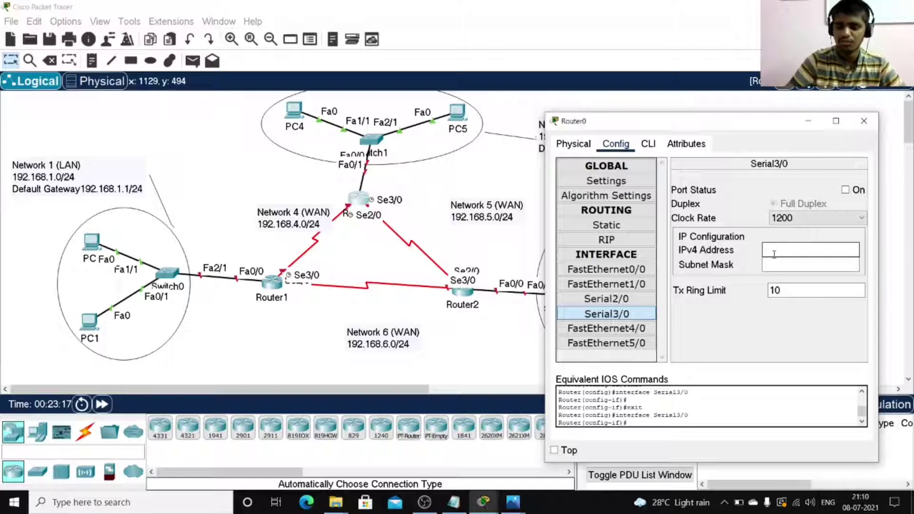
{"action": "type", "text": "192.168"}
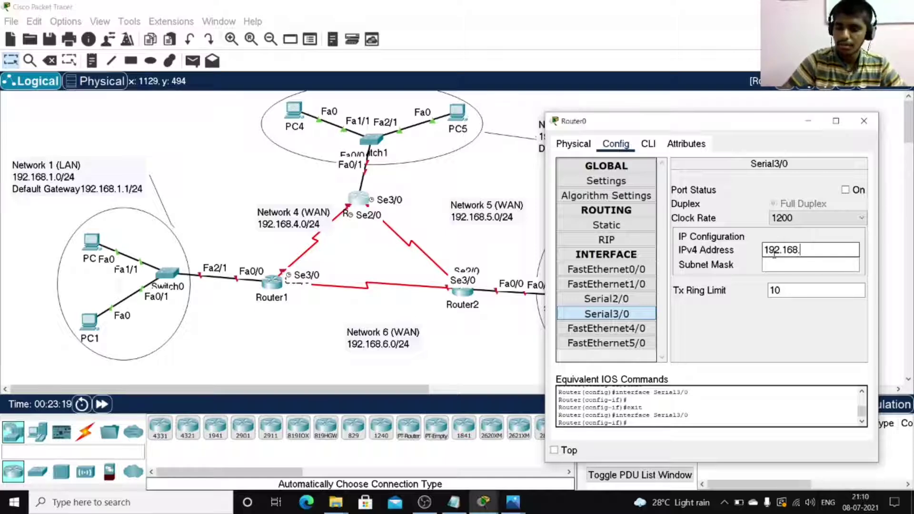
{"action": "type", "text": "."}
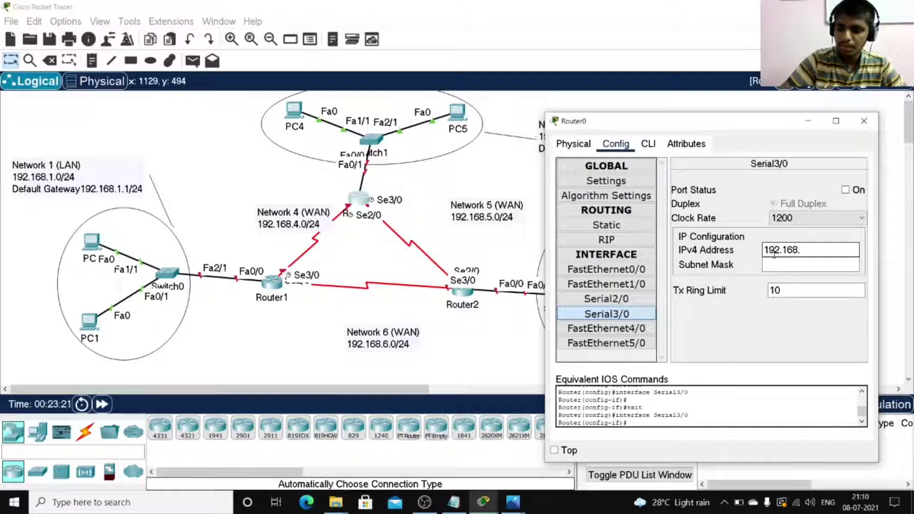
{"action": "type", "text": "5.1"}
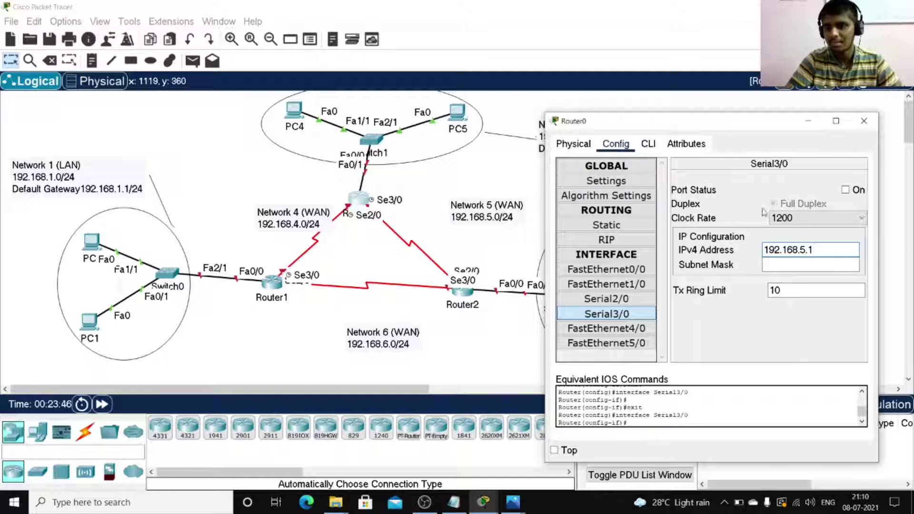
{"action": "mouse_move", "coordinate": [814, 250]}
{"action": "left_mouse_down"}
{"action": "mouse_move", "coordinate": [763, 250]}
{"action": "mouse_move", "coordinate": [820, 252]}
{"action": "left_mouse_up"}
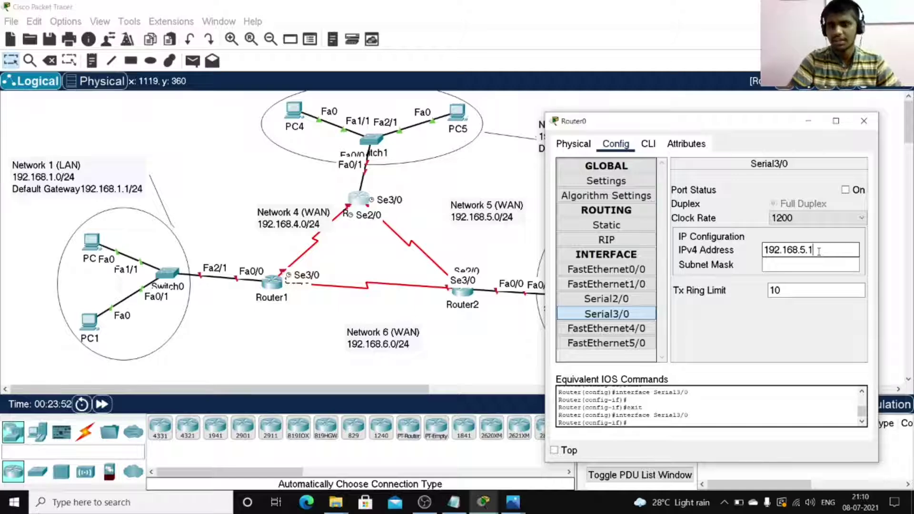
{"action": "key", "text": "Return"}
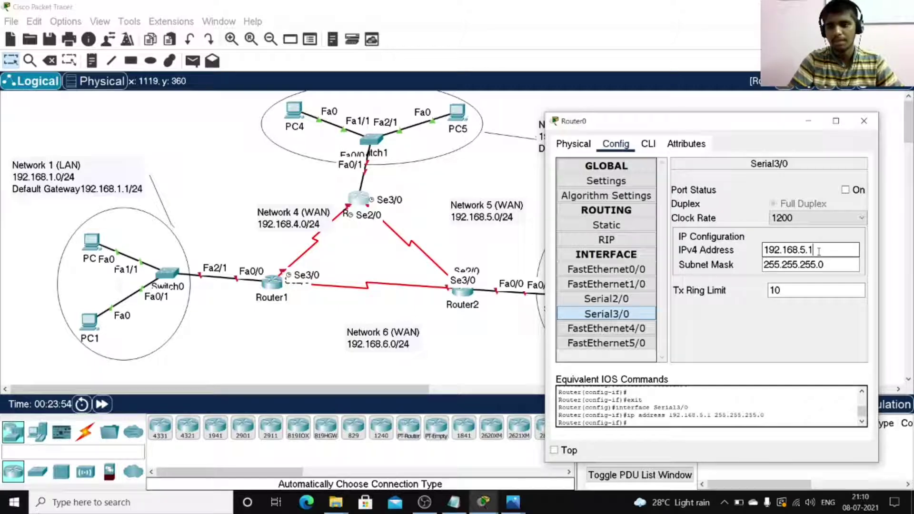
- Recheck Router0's serial and FastEthernet0/0 interface settings and correct the Serial2/0 IPv4 address to 192.168.4.2
{"action": "left_click", "coordinate": [616, 299]}
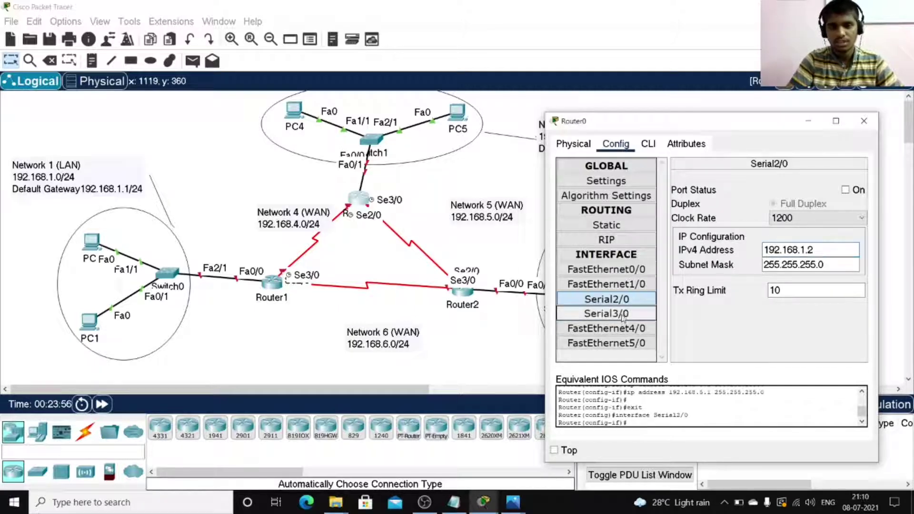
{"action": "left_click", "coordinate": [622, 316]}
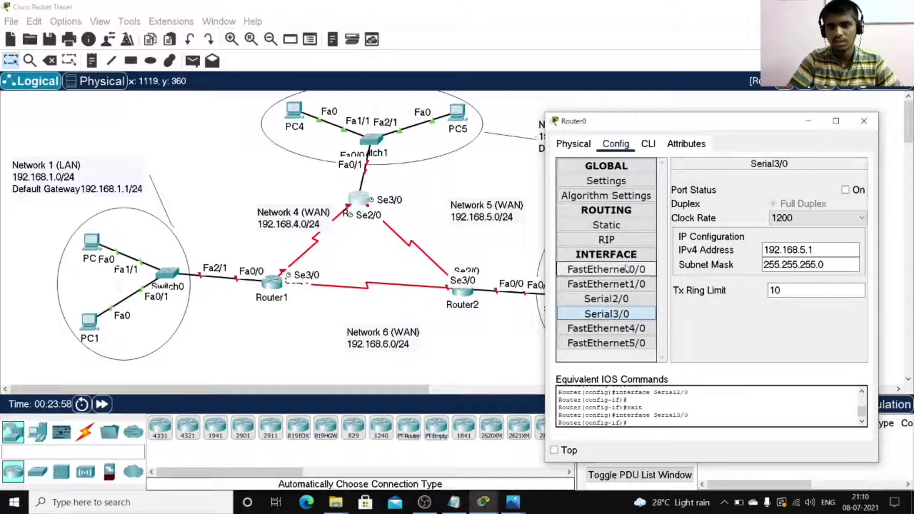
{"action": "left_click", "coordinate": [626, 299]}
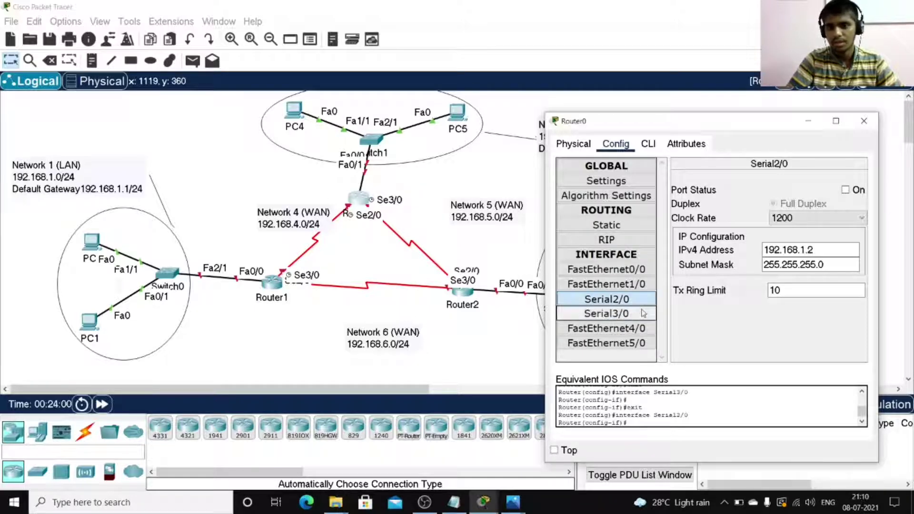
{"action": "left_click", "coordinate": [615, 315]}
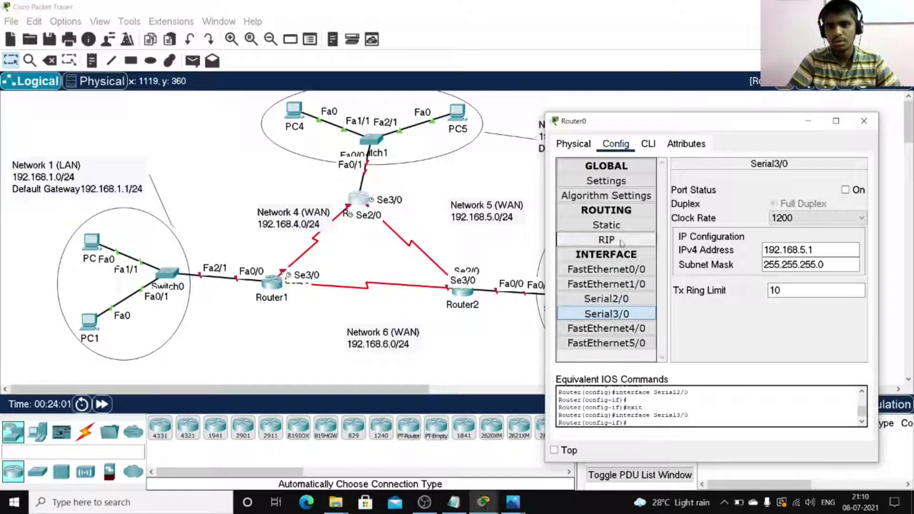
{"action": "left_click", "coordinate": [617, 270]}
{"action": "left_click", "coordinate": [612, 299]}
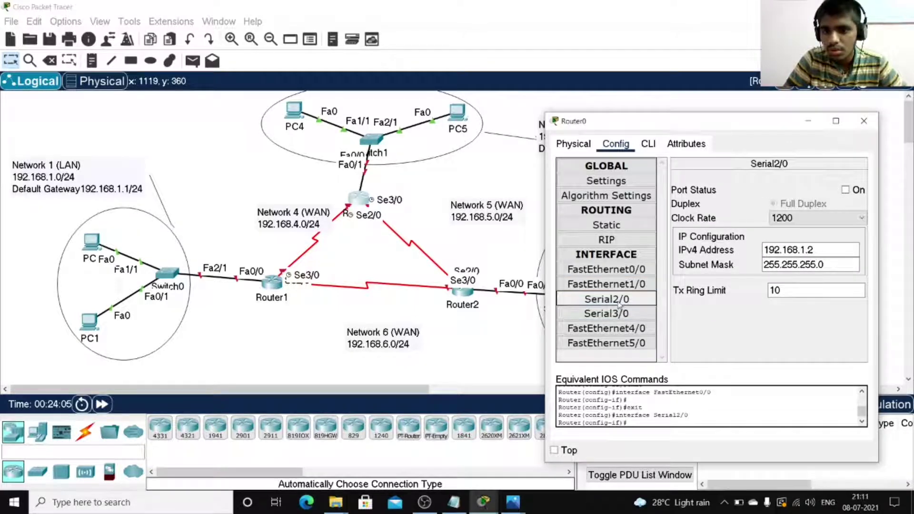
{"action": "left_click_drag", "start_coordinate": [690, 128], "coordinate": [672, 177]}
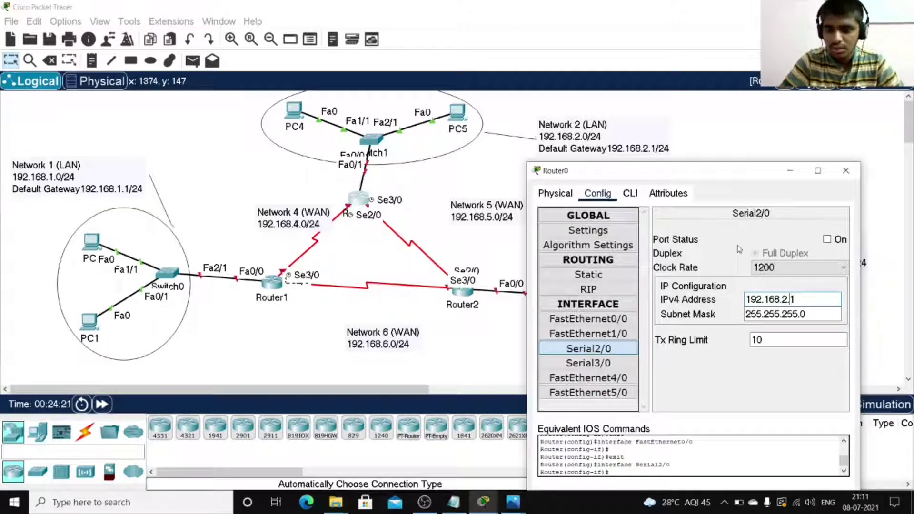
{"action": "type", "text": "4."}
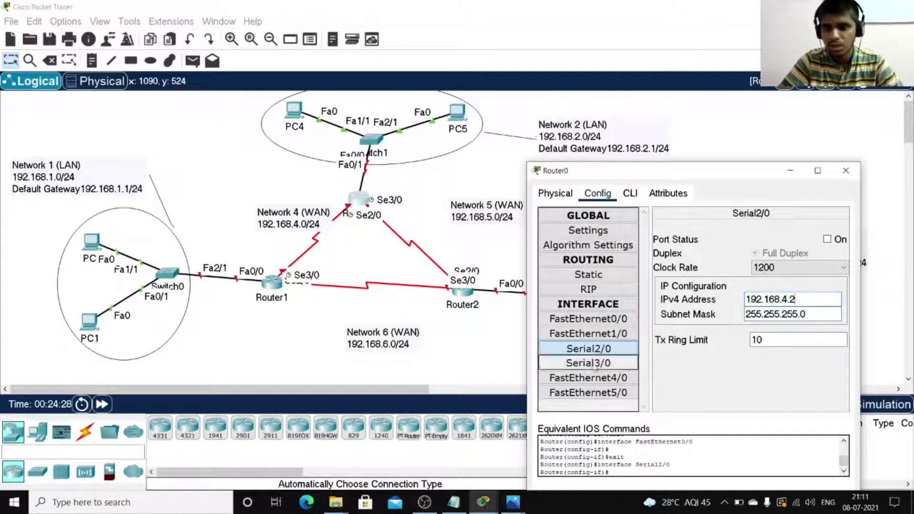
- Review the IP settings of Router0's FastEthernet0/0, Serial2/0 and Serial3/0 interfaces and close its configuration window
{"action": "left_click", "coordinate": [595, 365]}
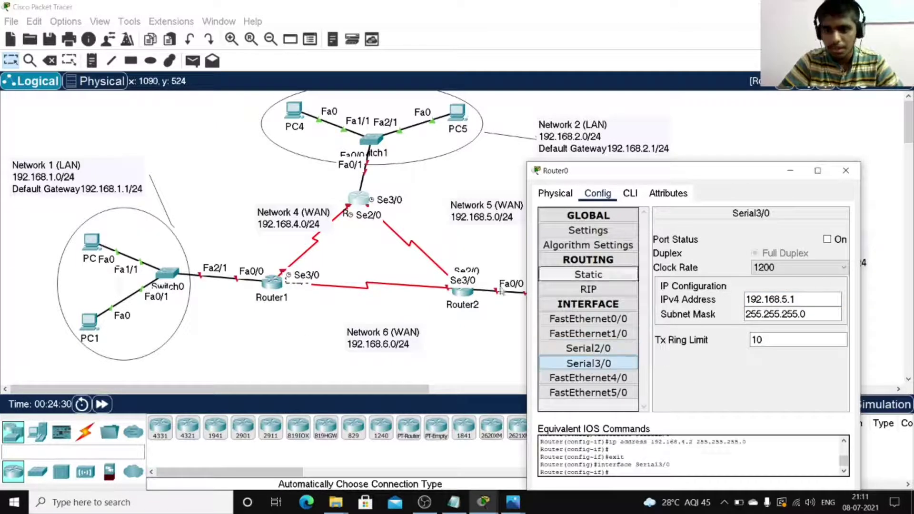
{"action": "left_click", "coordinate": [597, 320]}
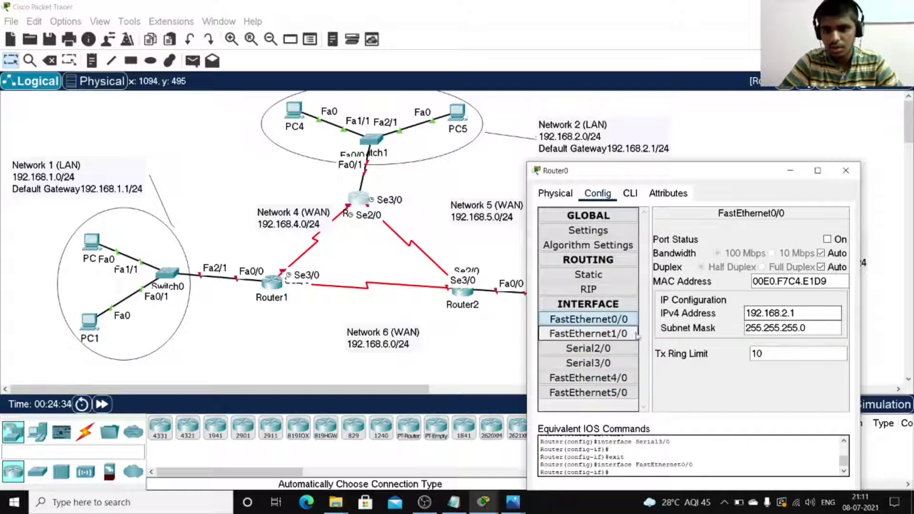
{"action": "left_click", "coordinate": [612, 349]}
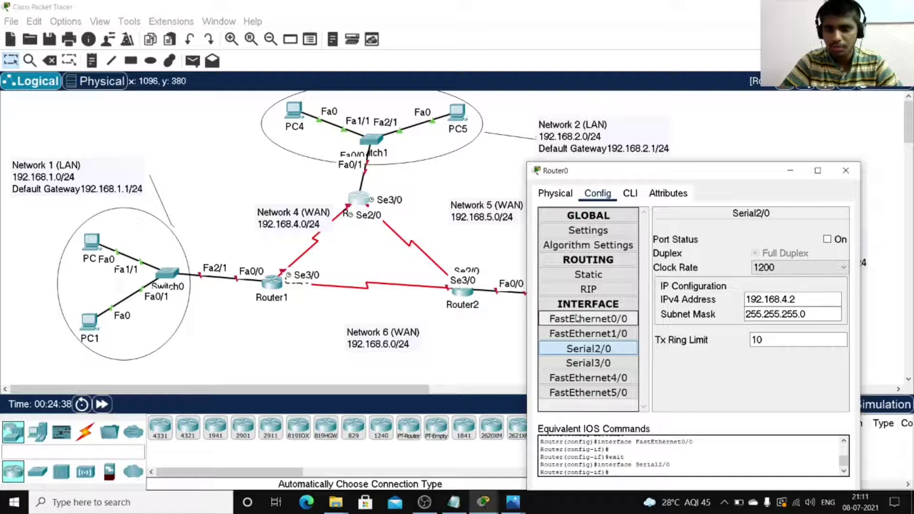
{"action": "left_click", "coordinate": [587, 363]}
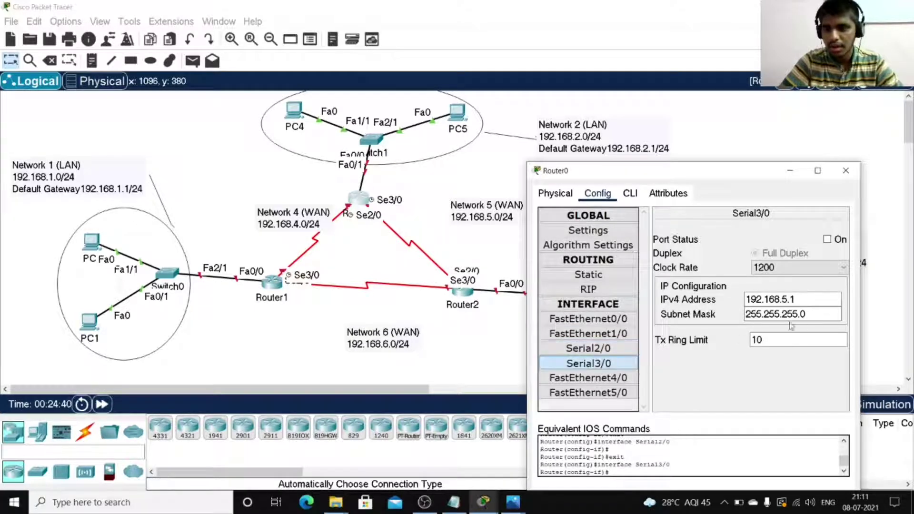
{"action": "left_click", "coordinate": [590, 317]}
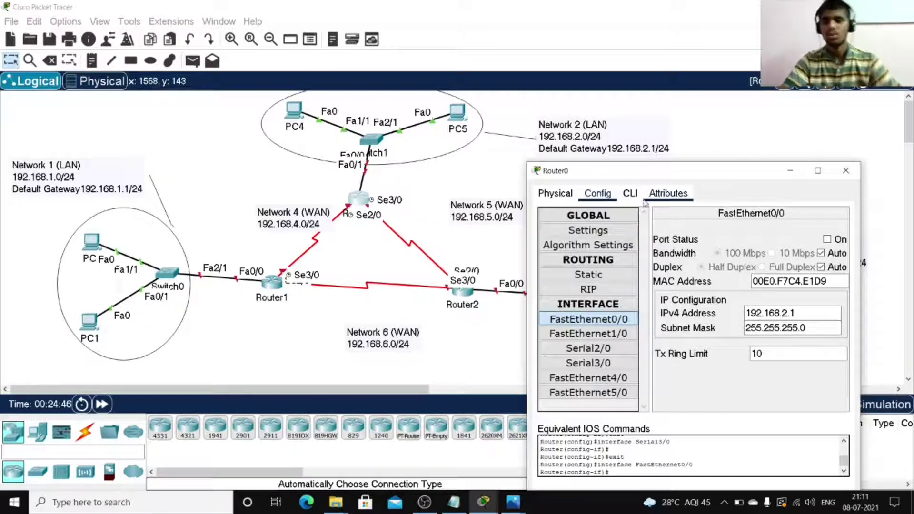
{"action": "left_click", "coordinate": [846, 170]}
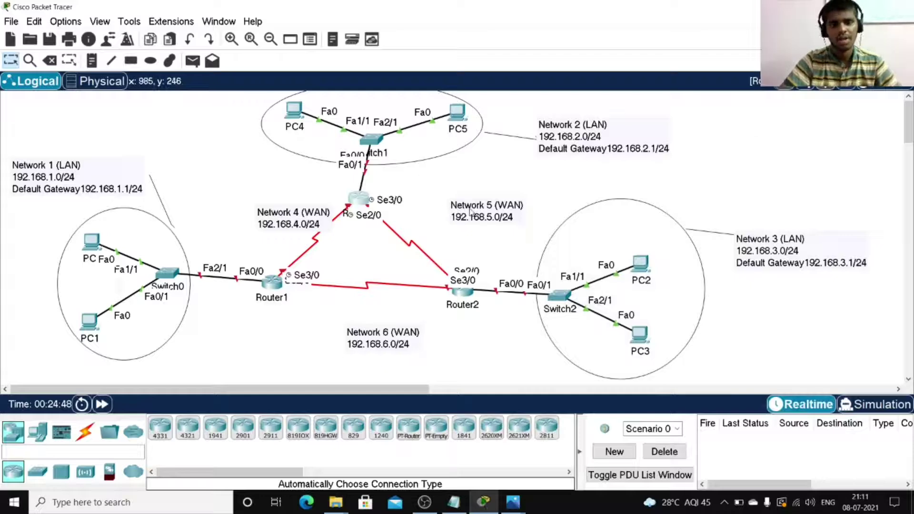
- Move the Network 4 (WAN) note up and to the left, away from the link between Router1 and Router0
{"action": "left_click_drag", "start_coordinate": [300, 218], "coordinate": [267, 200]}
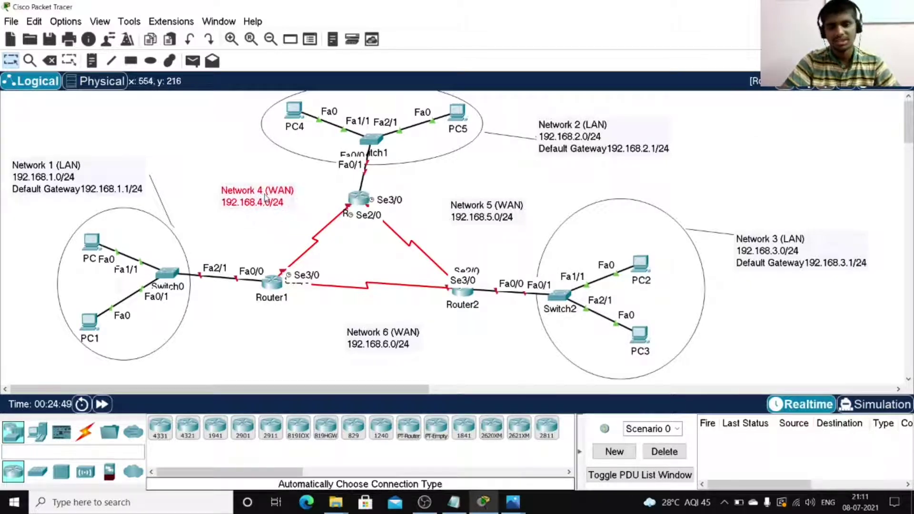
{"action": "left_click", "coordinate": [293, 228]}
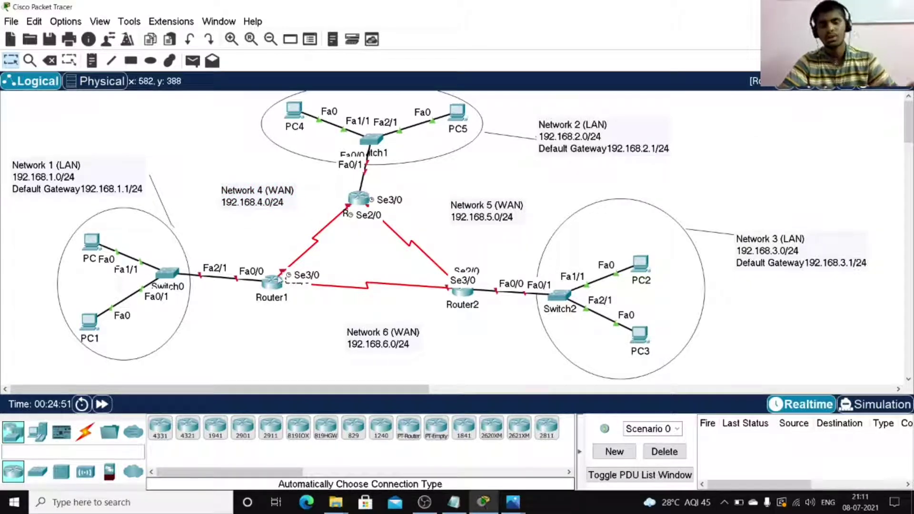
{"action": "mouse_move", "coordinate": [279, 281]}
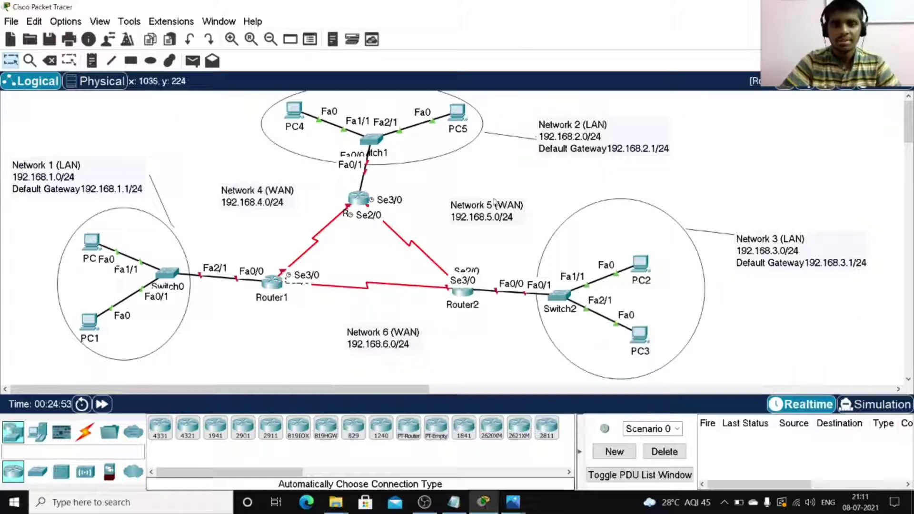
- Set Router2's FastEthernet0/0 interface to IPv4 address 192.168.3.1 with subnet mask 255.255.255.0, keeping the Network 3 note uncovered
{"action": "left_click", "coordinate": [461, 292]}
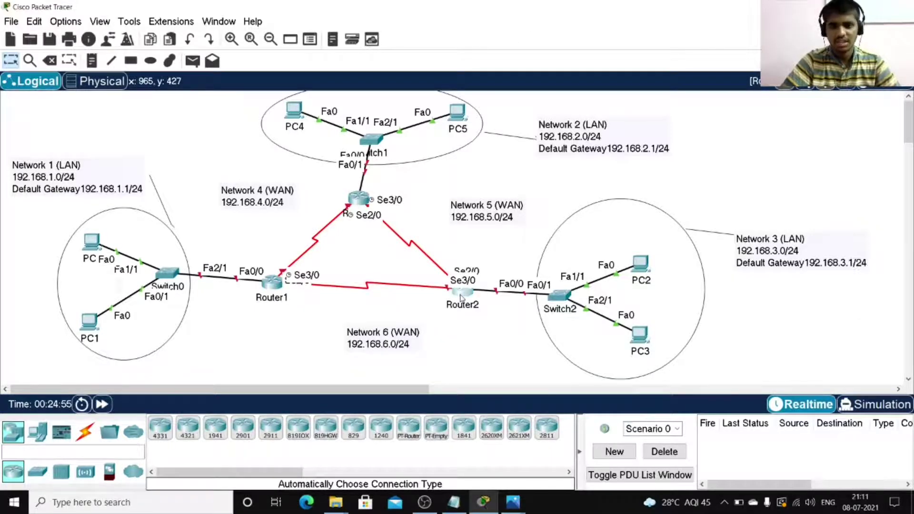
{"action": "left_click", "coordinate": [374, 94]}
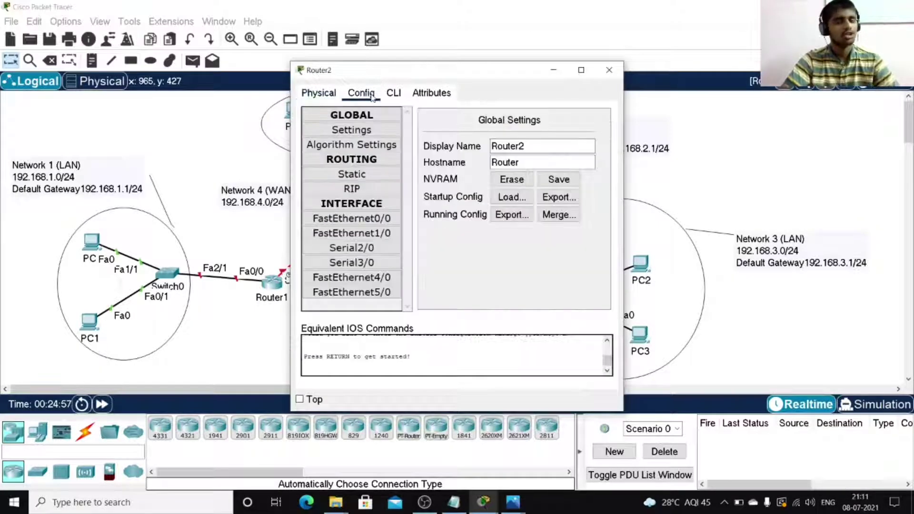
{"action": "left_click_drag", "start_coordinate": [346, 70], "coordinate": [526, 54]}
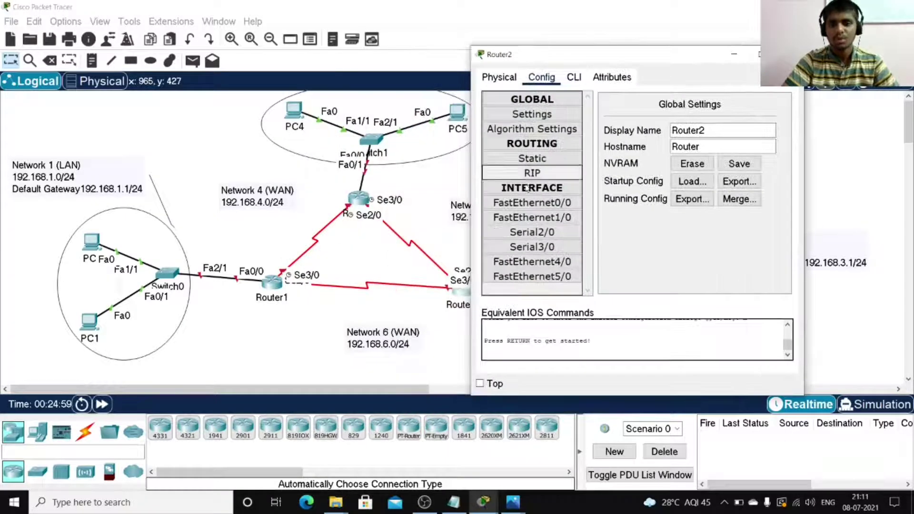
{"action": "left_click", "coordinate": [533, 204]}
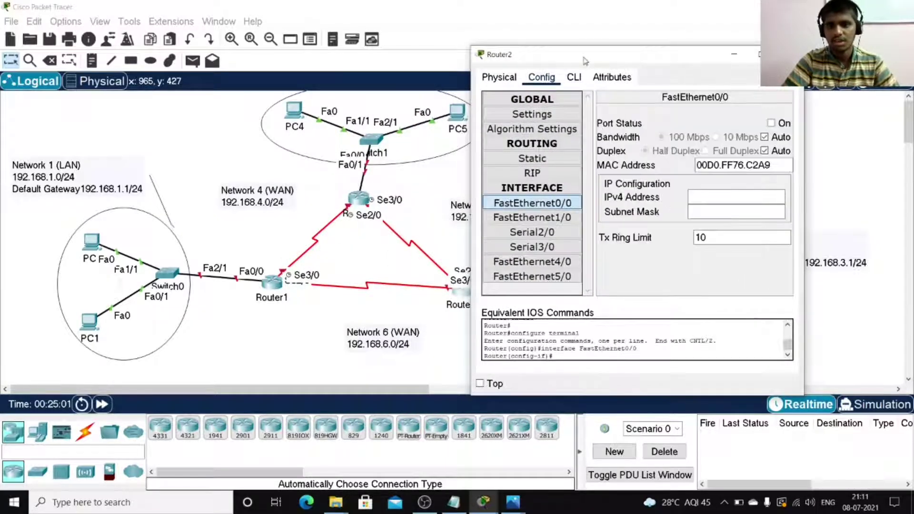
{"action": "left_click_drag", "start_coordinate": [585, 61], "coordinate": [204, 130]}
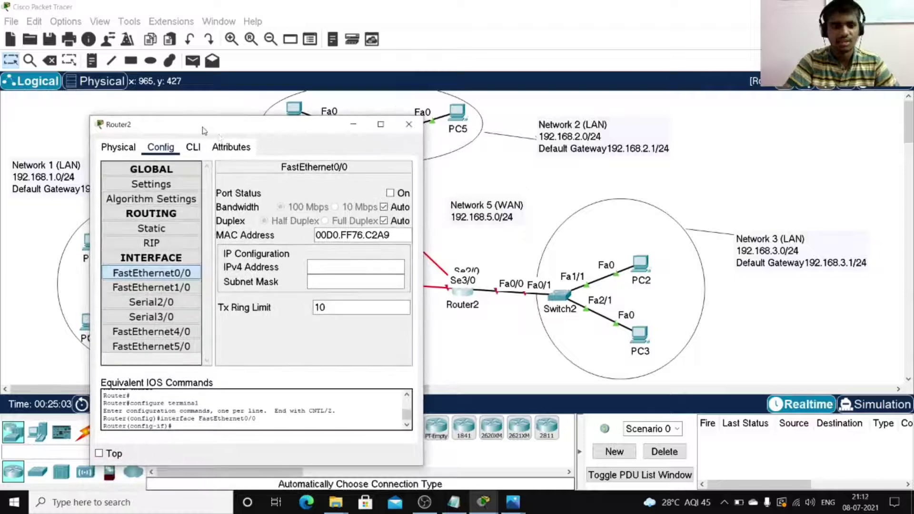
{"action": "left_click", "coordinate": [335, 272]}
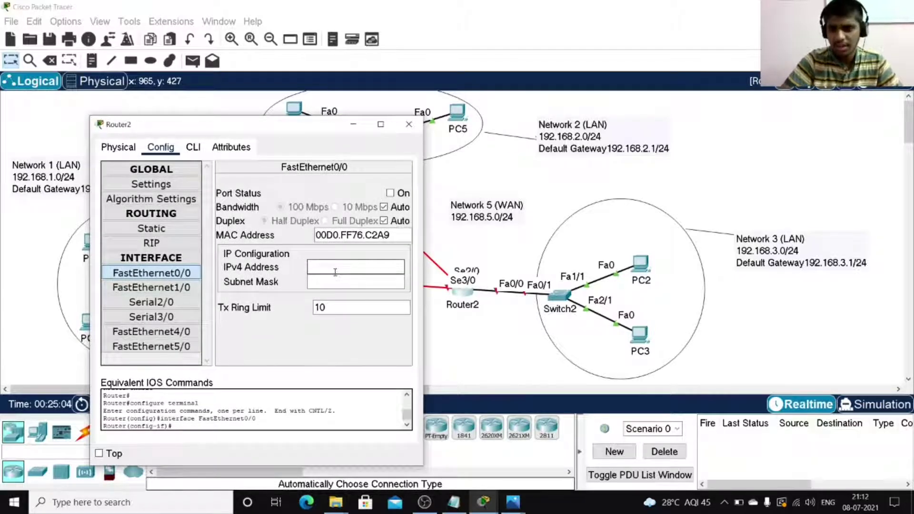
{"action": "type", "text": "192.168.3.1"}
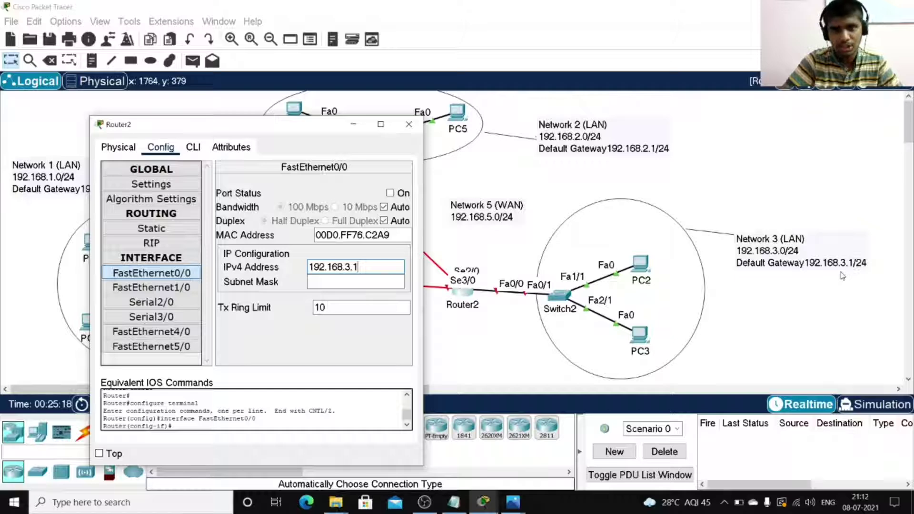
{"action": "left_click", "coordinate": [356, 281]}
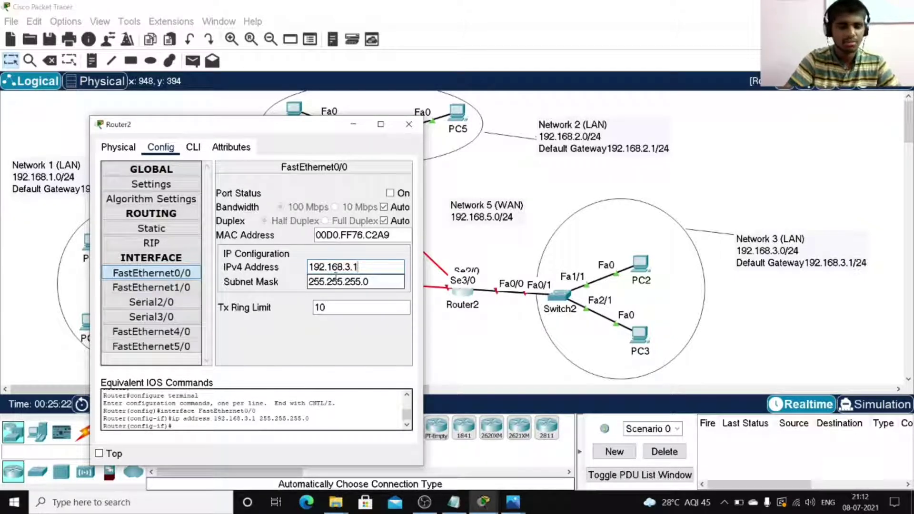
- Open Router2's Serial2/0 settings and briefly shift Router2 in the topology to read its serial port labels, returning to its configuration window
{"action": "left_click", "coordinate": [152, 302]}
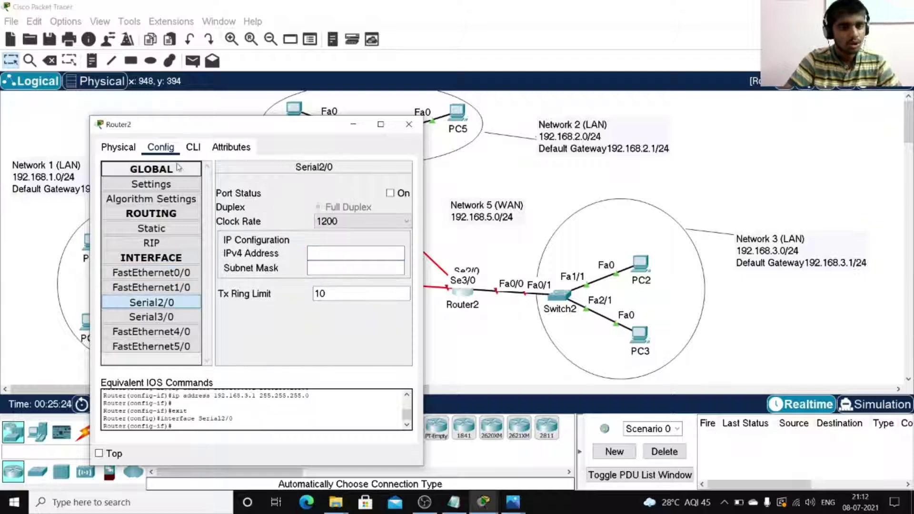
{"action": "left_click_drag", "start_coordinate": [164, 132], "coordinate": [769, 124]}
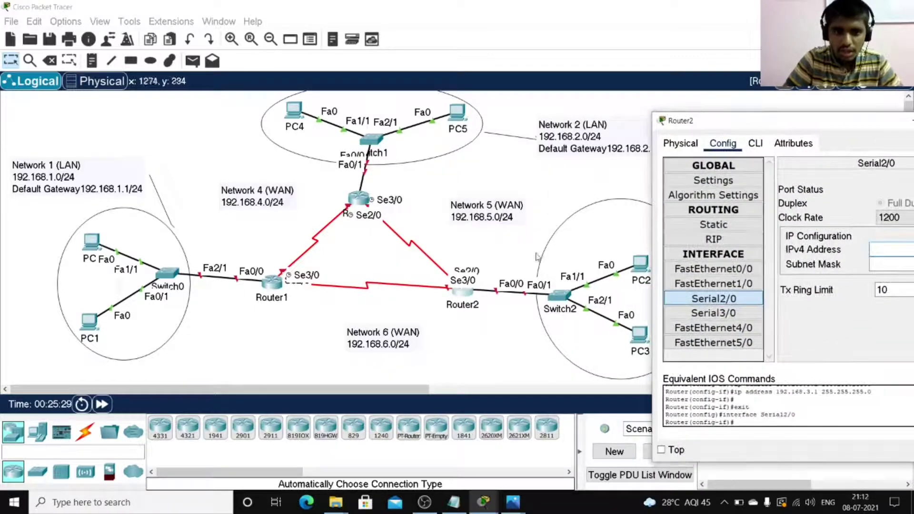
{"action": "left_click_drag", "start_coordinate": [457, 294], "coordinate": [449, 277]}
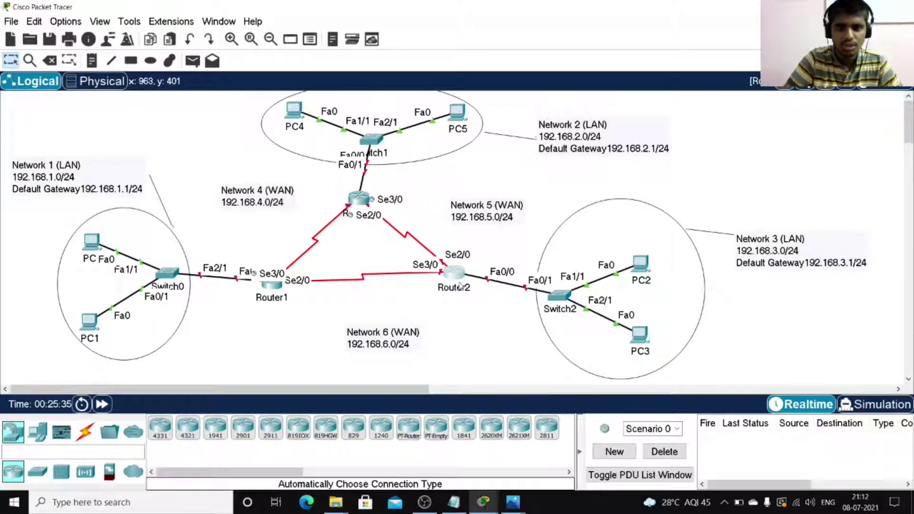
{"action": "mouse_move", "coordinate": [460, 285]}
{"action": "left_mouse_down"}
{"action": "mouse_move", "coordinate": [472, 288]}
{"action": "mouse_move", "coordinate": [469, 298]}
{"action": "left_mouse_up"}
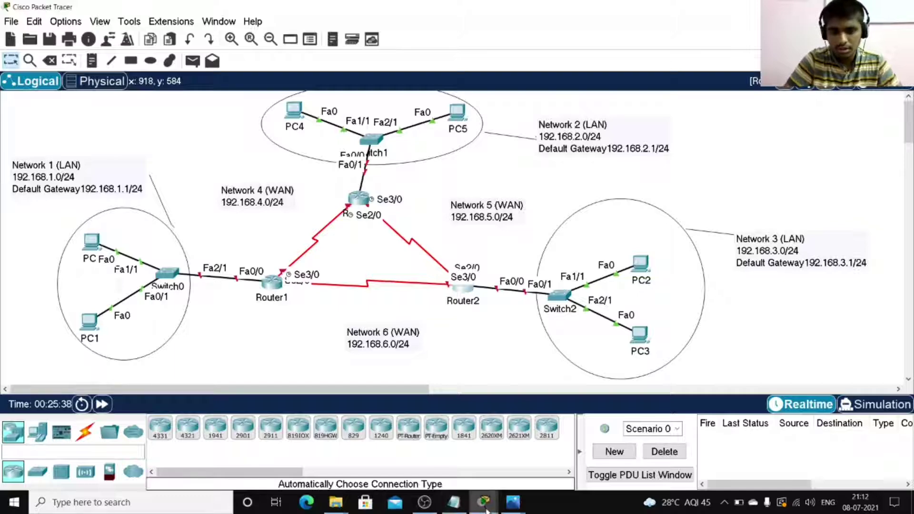
{"action": "mouse_move", "coordinate": [484, 509]}
{"action": "left_click", "coordinate": [551, 448]}
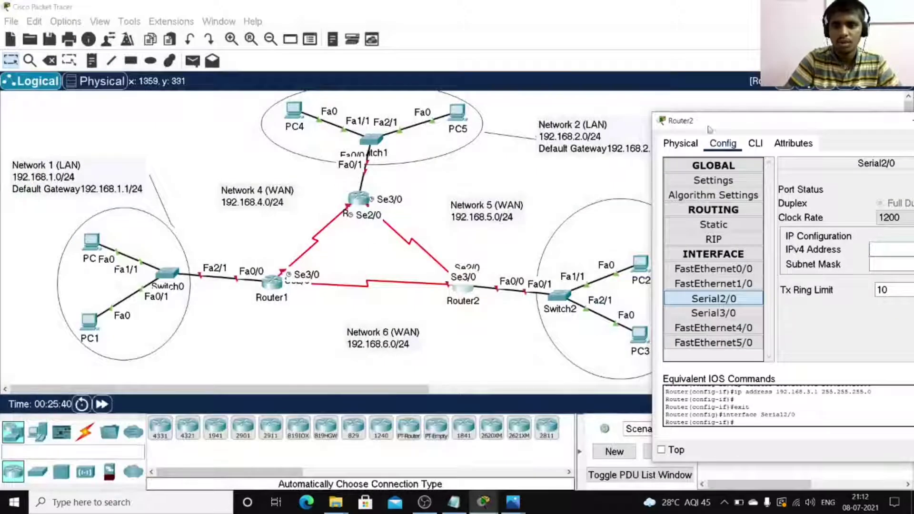
- Set Router2's Serial2/0 interface to IPv4 address 192.168.5.2 with subnet mask 255.255.255.0
{"action": "left_click_drag", "start_coordinate": [709, 128], "coordinate": [603, 73]}
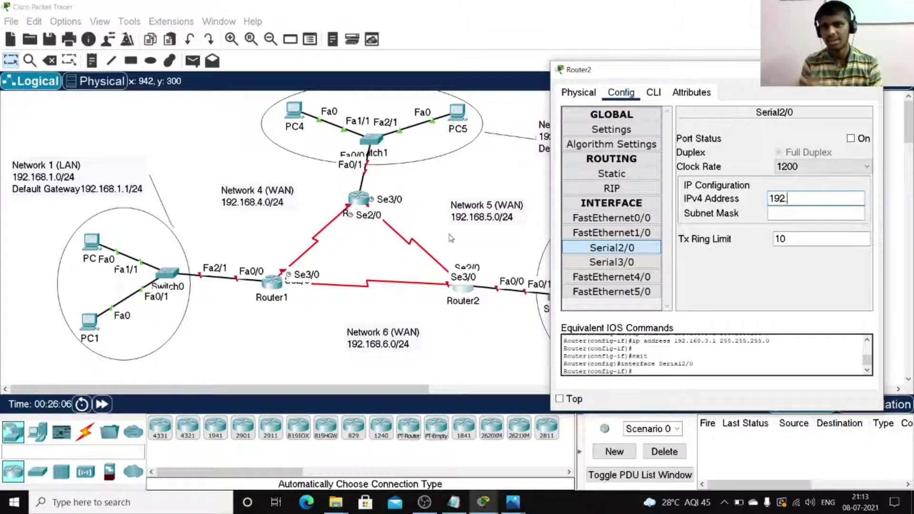
{"action": "type", "text": "168"}
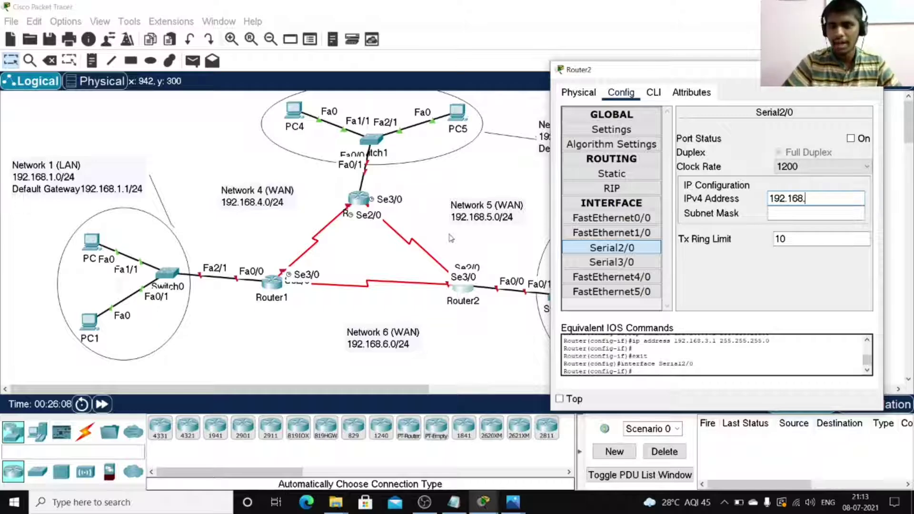
{"action": "type", "text": ".5.2"}
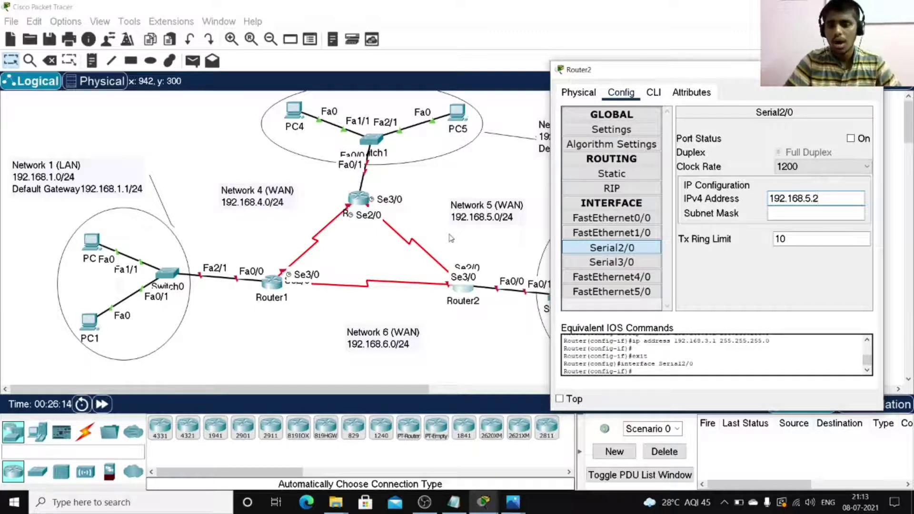
{"action": "key", "text": "Return"}
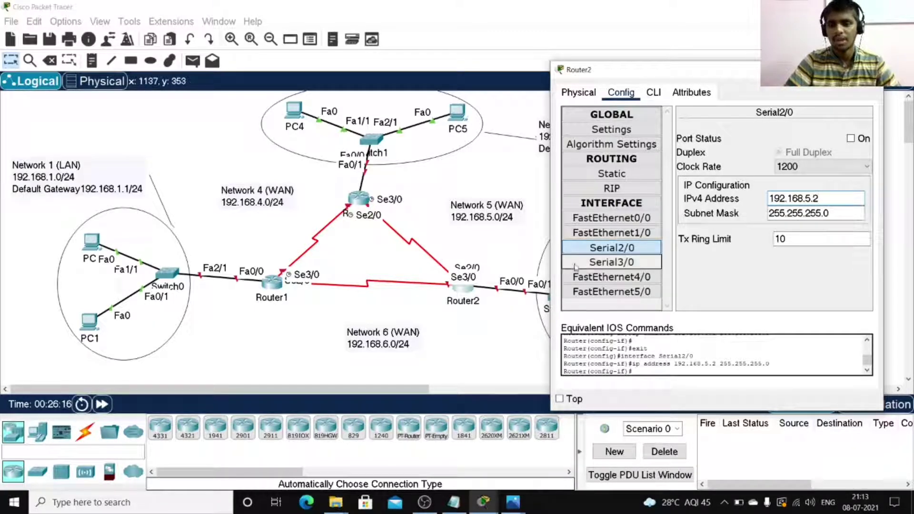
- Set Router2's Serial3/0 interface to IPv4 address 192.168.6.2 with subnet mask 255.255.255.0
{"action": "left_click", "coordinate": [595, 265]}
{"action": "left_click", "coordinate": [787, 198]}
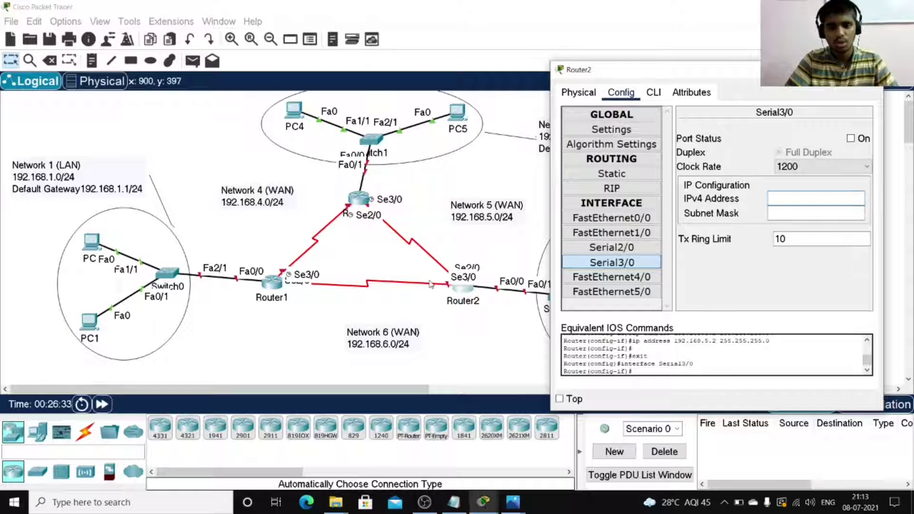
{"action": "left_click_drag", "start_coordinate": [602, 72], "coordinate": [567, 67]}
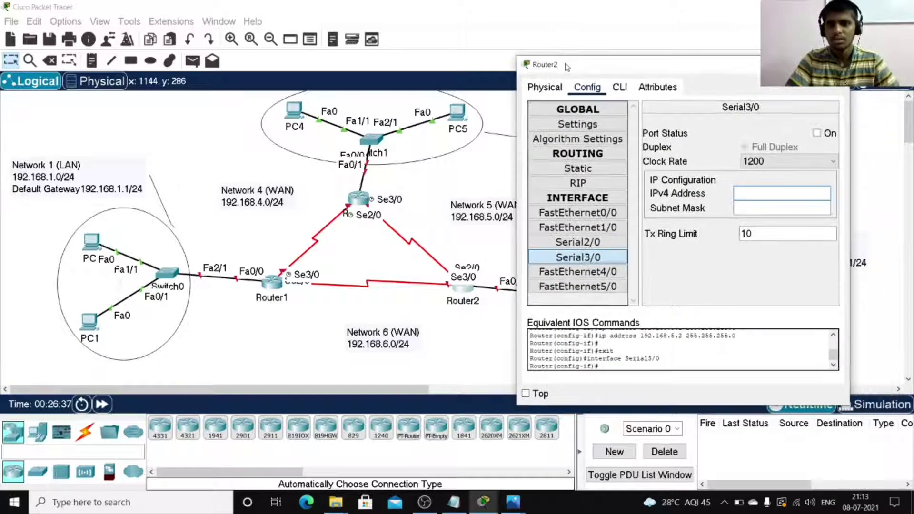
{"action": "left_click", "coordinate": [739, 193]}
{"action": "type", "text": "192.168.6.2"}
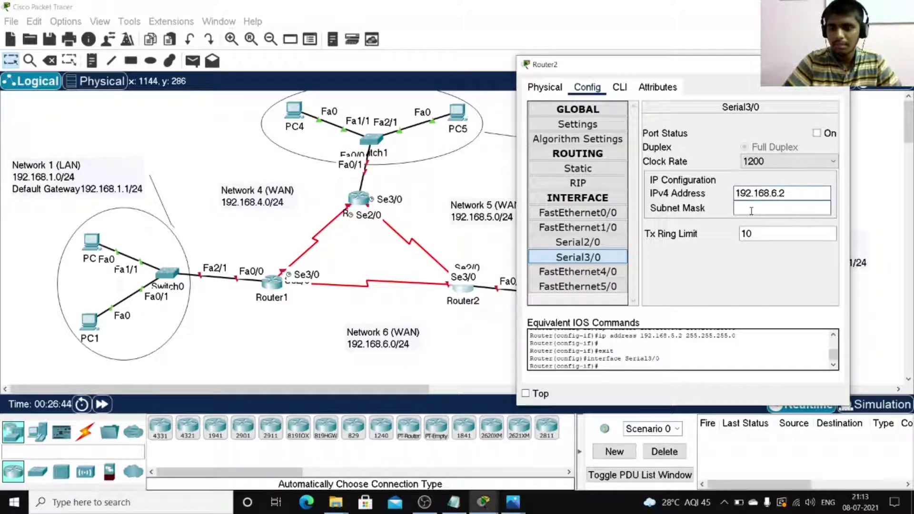
{"action": "left_click", "coordinate": [751, 211]}
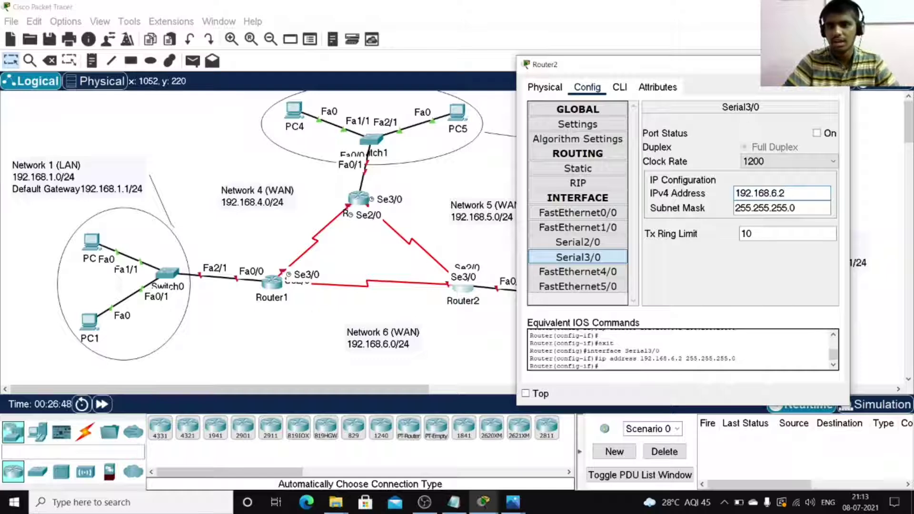
- Turn on Router2's Serial3/0, Serial2/0 and FastEthernet0/0 ports, recheck both serial interfaces and close its configuration window
{"action": "left_click", "coordinate": [824, 136]}
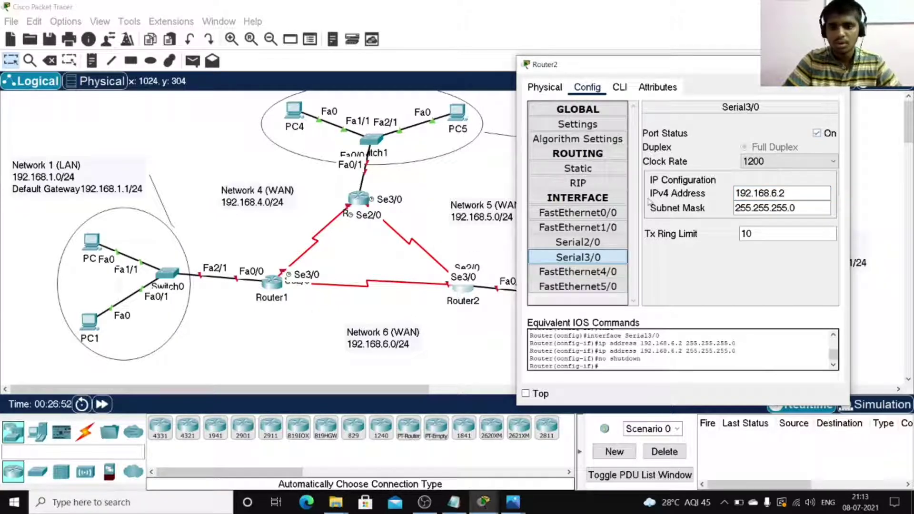
{"action": "left_click", "coordinate": [612, 242]}
{"action": "left_click", "coordinate": [816, 135]}
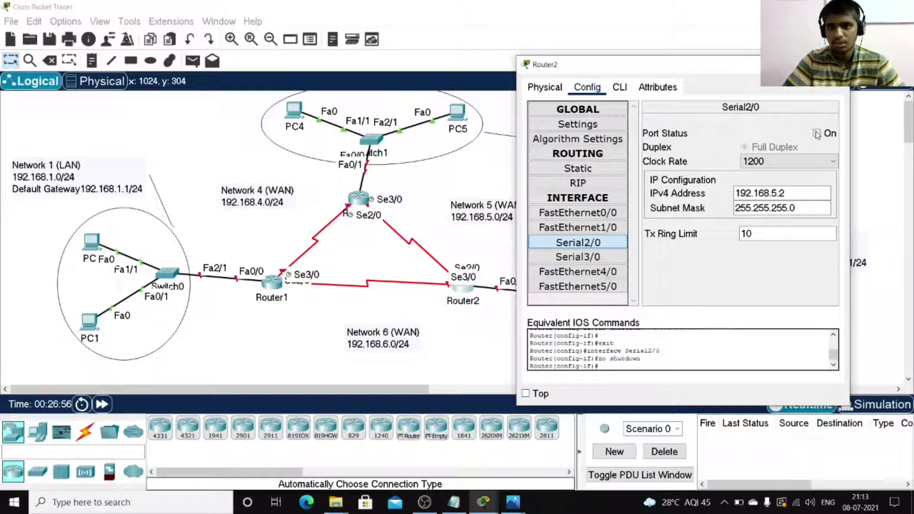
{"action": "left_click", "coordinate": [603, 215]}
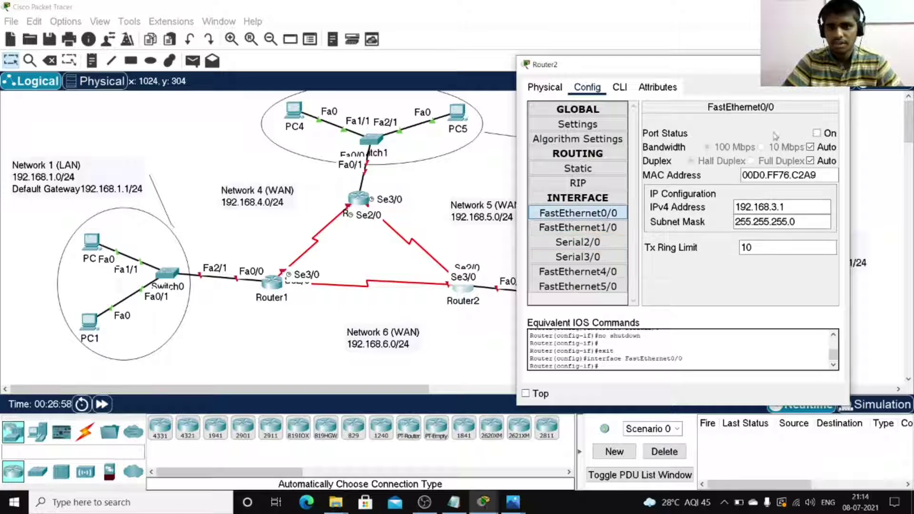
{"action": "left_click", "coordinate": [817, 135]}
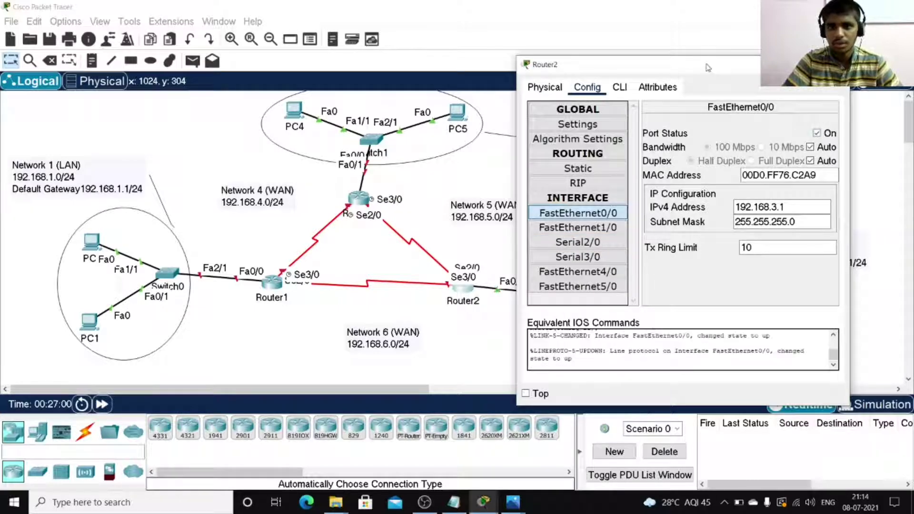
{"action": "mouse_move", "coordinate": [710, 69]}
{"action": "left_mouse_down"}
{"action": "mouse_move", "coordinate": [855, 253]}
{"action": "mouse_move", "coordinate": [856, 183]}
{"action": "mouse_move", "coordinate": [695, 68]}
{"action": "left_mouse_up"}
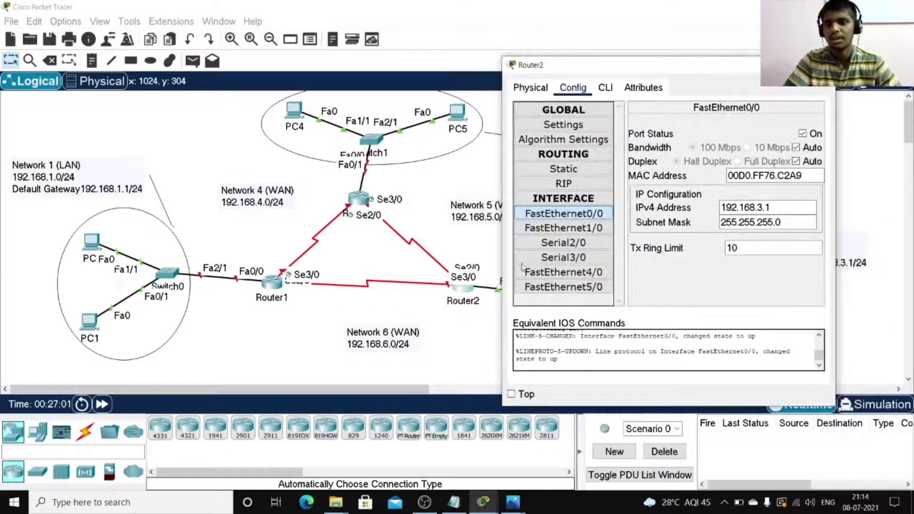
{"action": "left_click", "coordinate": [564, 243]}
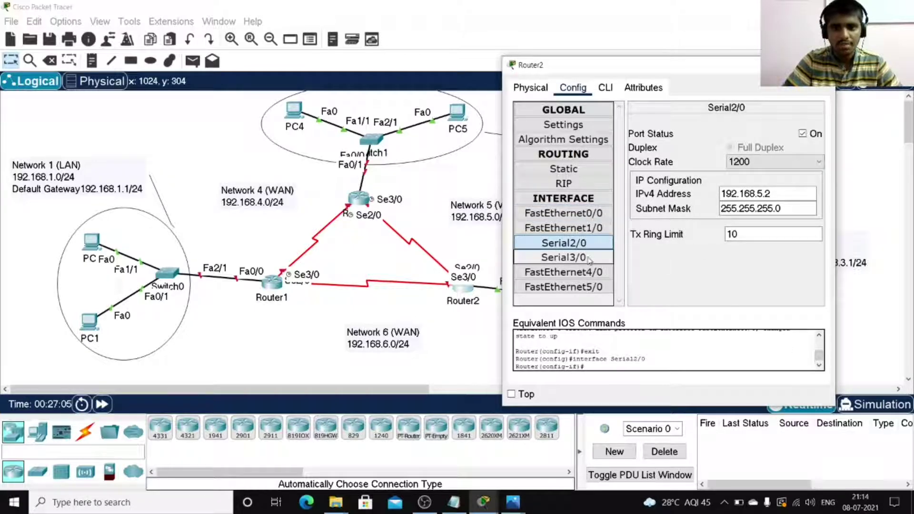
{"action": "left_click", "coordinate": [564, 257]}
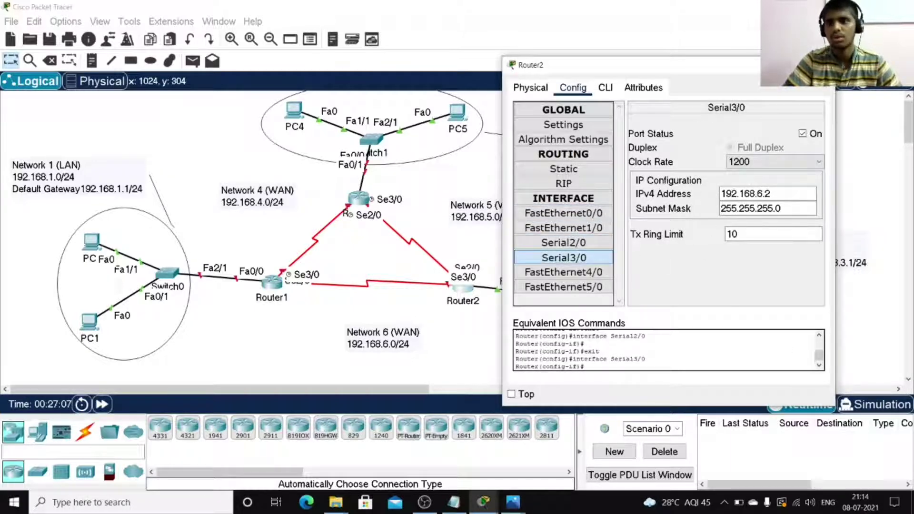
{"action": "left_click", "coordinate": [823, 64]}
- Turn on Router0's FastEthernet0/0, Serial2/0 and Serial3/0 ports
{"action": "left_click", "coordinate": [365, 201]}
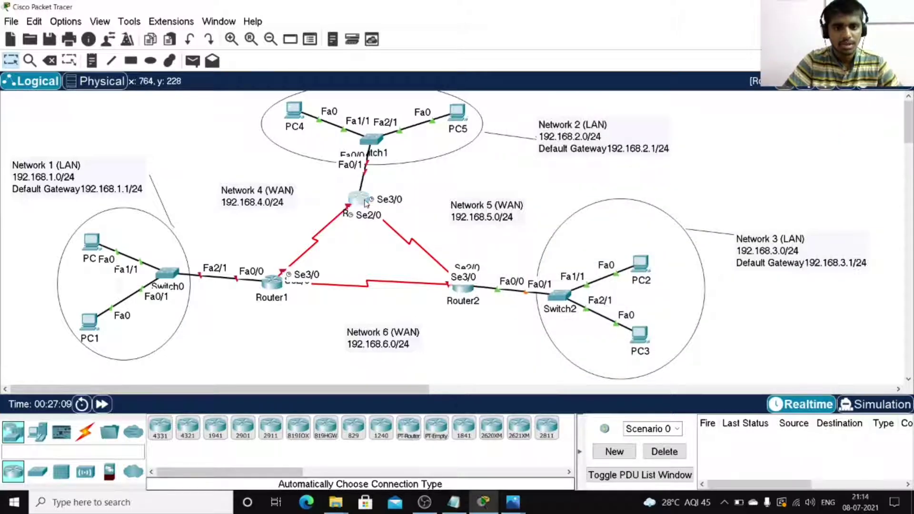
{"action": "left_click", "coordinate": [367, 219]}
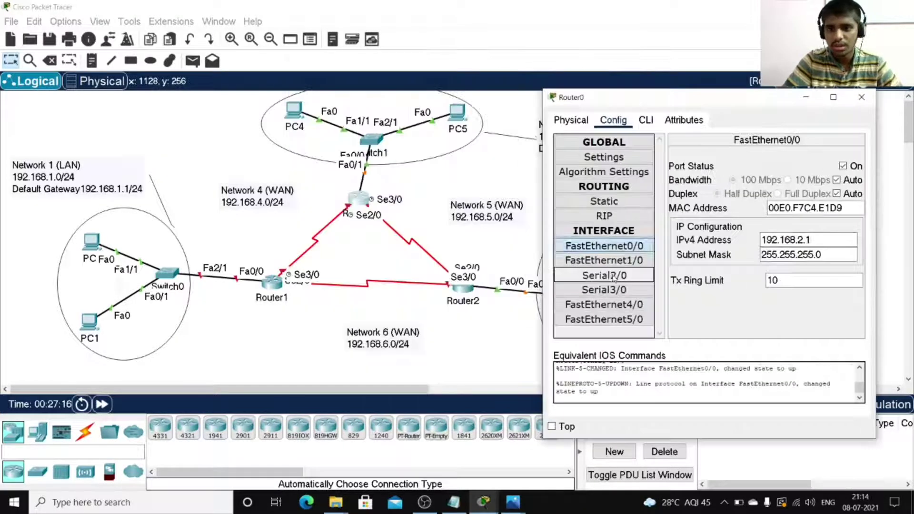
{"action": "left_click", "coordinate": [605, 290]}
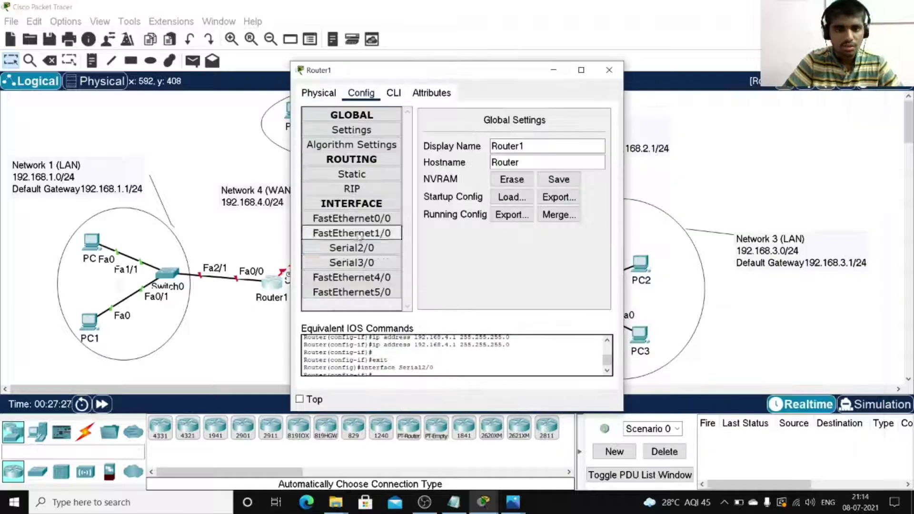
- Turn on Router1's serial and FastEthernet0/0 ports, then reopen its configuration to recheck FastEthernet0/0
{"action": "left_click", "coordinate": [352, 248]}
{"action": "left_click", "coordinate": [352, 218]}
{"action": "left_click", "coordinate": [609, 70]}
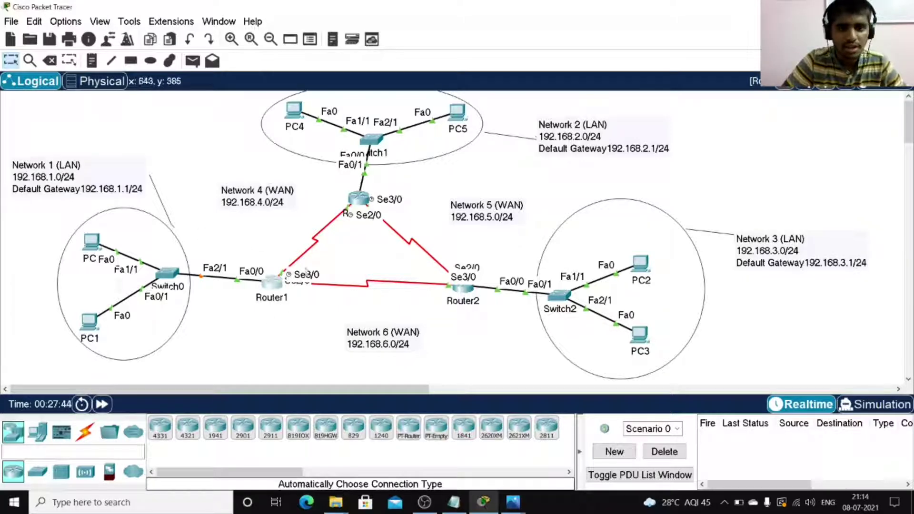
{"action": "left_click", "coordinate": [267, 286]}
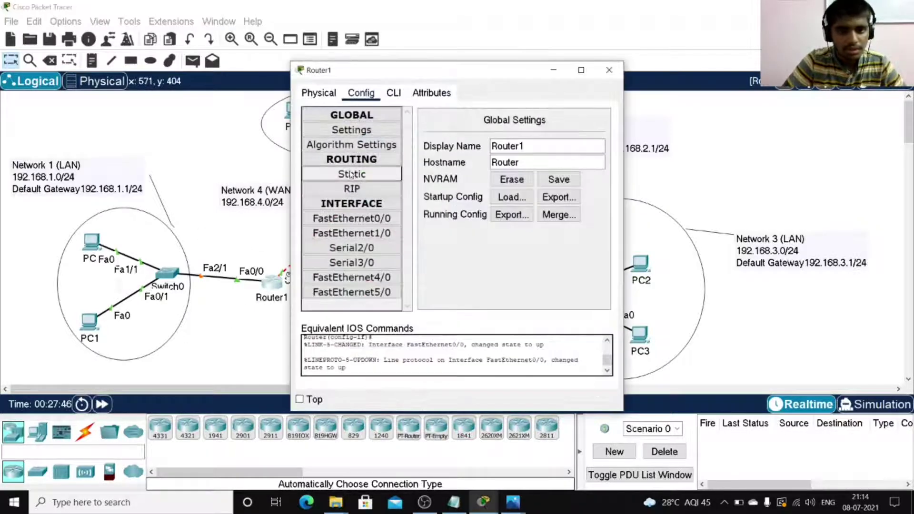
{"action": "left_click", "coordinate": [358, 220]}
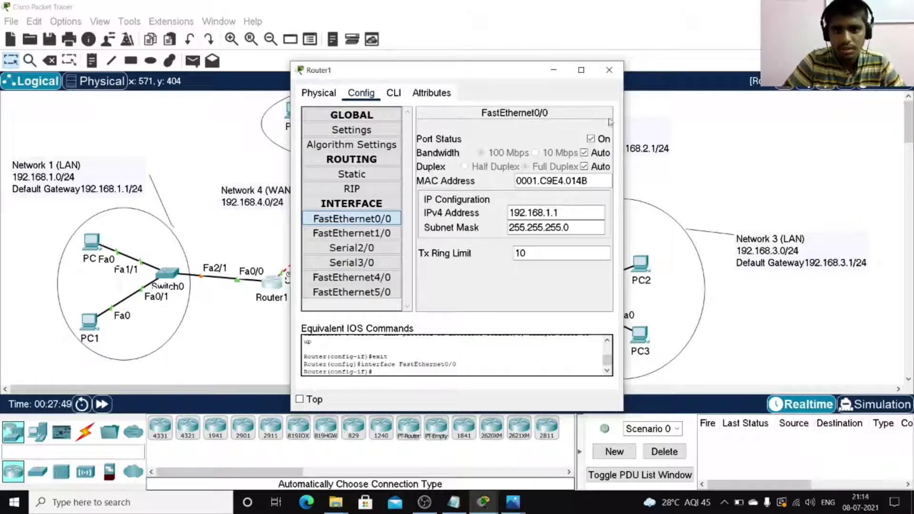
{"action": "left_click", "coordinate": [609, 70]}
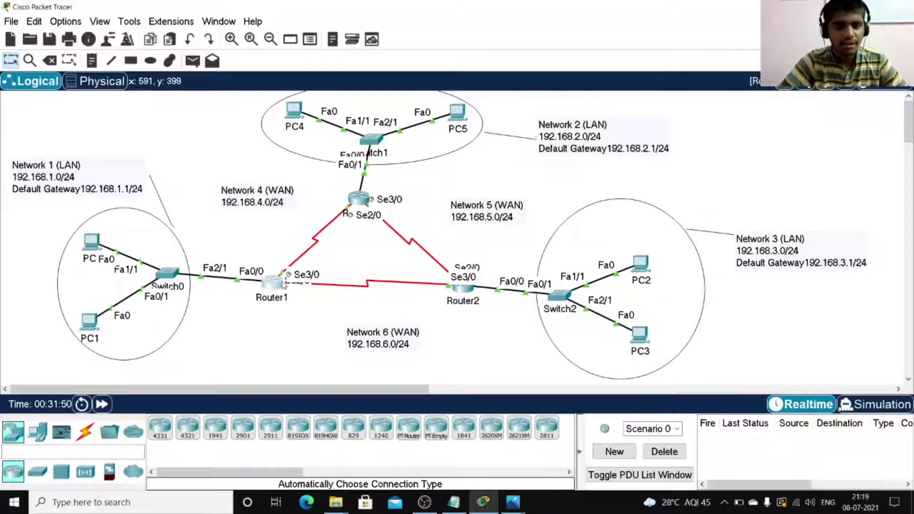
- Add network 192.168.1.0 to Router1's RIP routing, keeping the Network 1 and Network 4 notes uncovered
{"action": "left_click", "coordinate": [272, 285]}
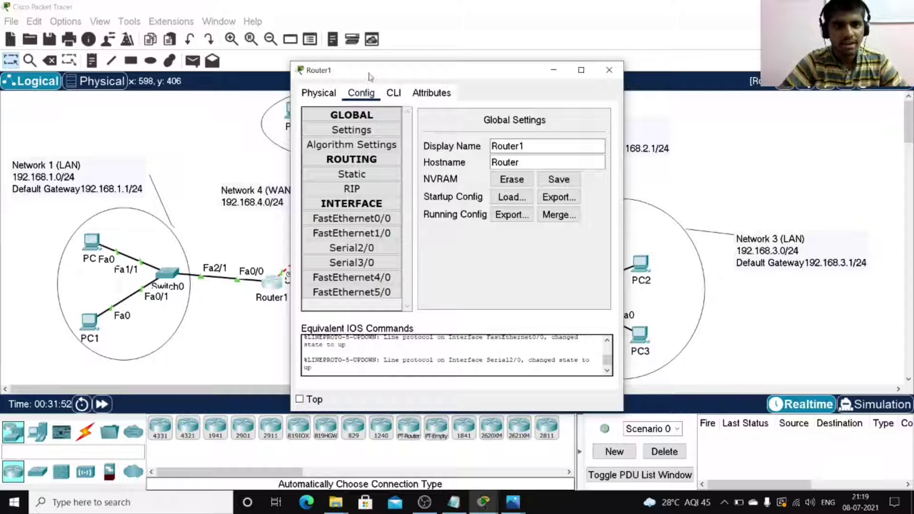
{"action": "left_click", "coordinate": [356, 179]}
{"action": "left_click", "coordinate": [355, 191]}
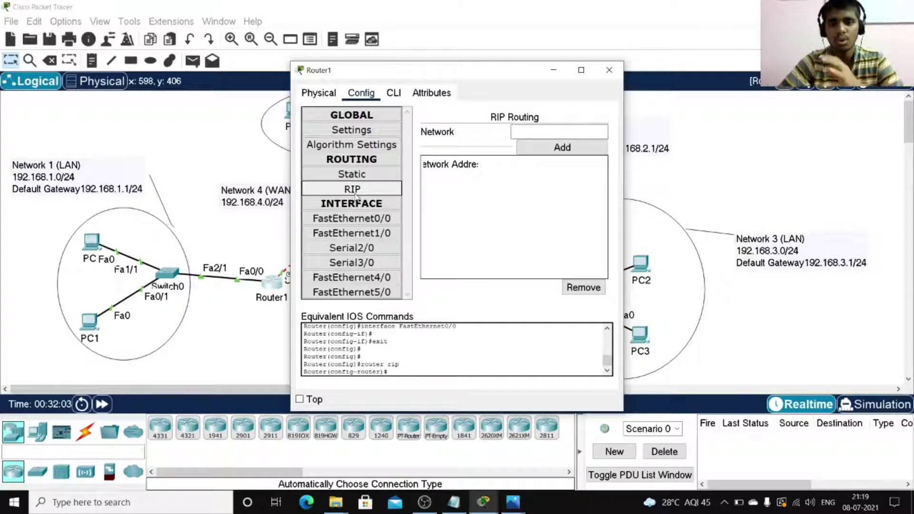
{"action": "left_click", "coordinate": [525, 135]}
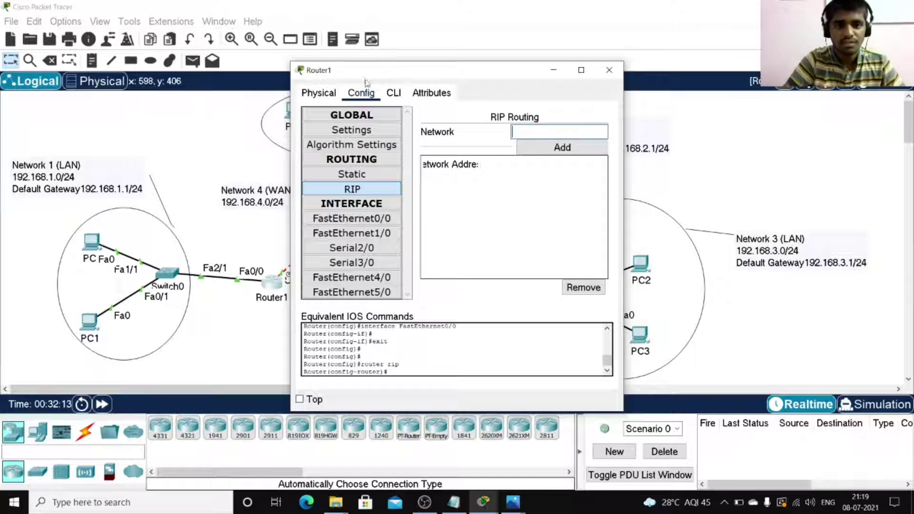
{"action": "left_click_drag", "start_coordinate": [354, 71], "coordinate": [497, 60]}
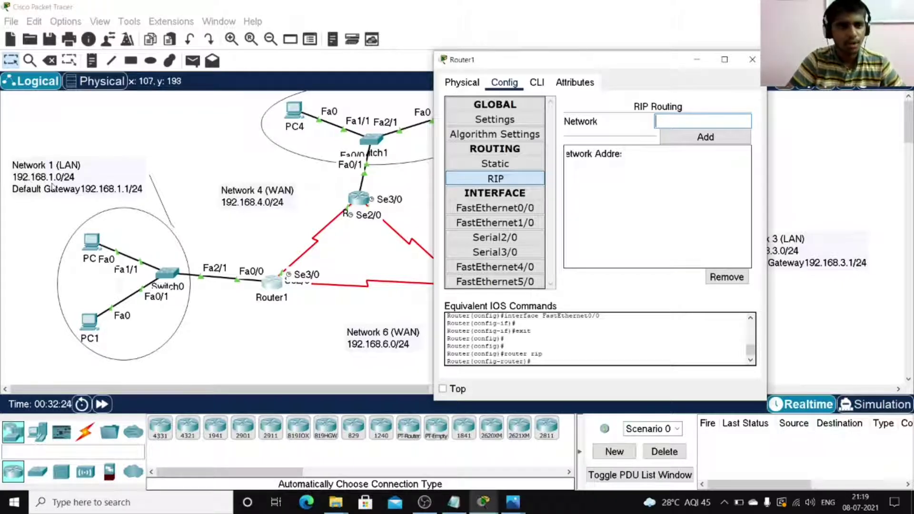
{"action": "left_click", "coordinate": [666, 122]}
{"action": "type", "text": "192.16"}
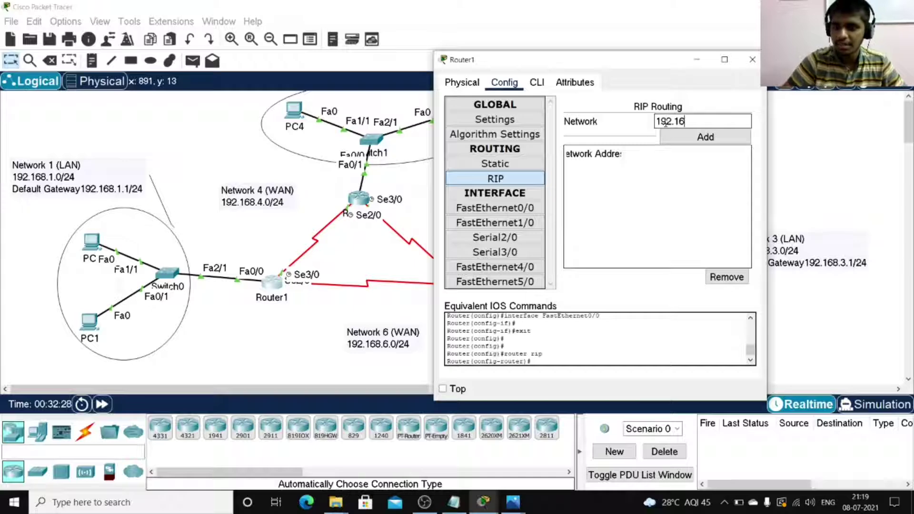
{"action": "type", "text": "8"}
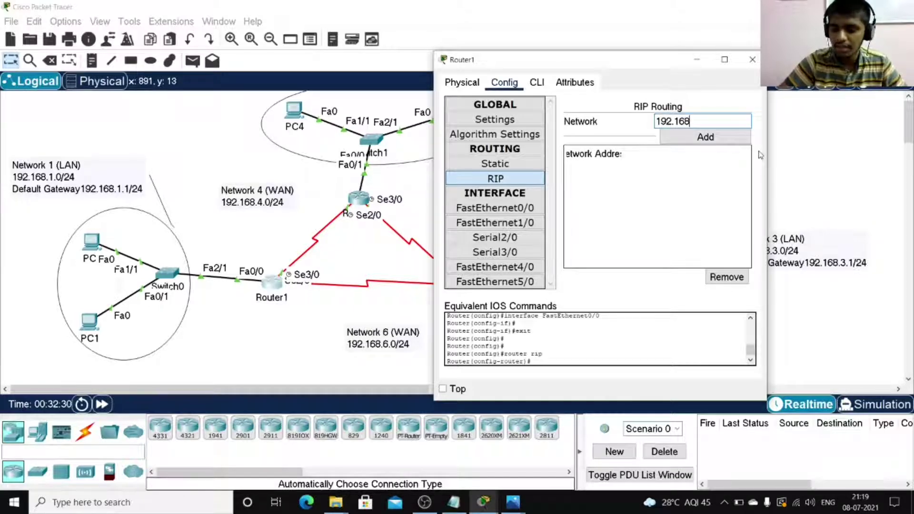
{"action": "type", "text": ".1.0"}
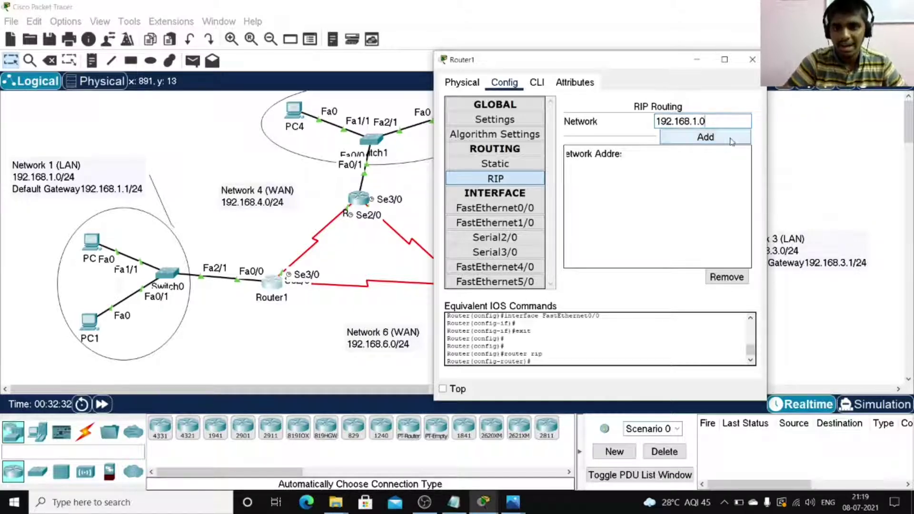
{"action": "left_click", "coordinate": [734, 137]}
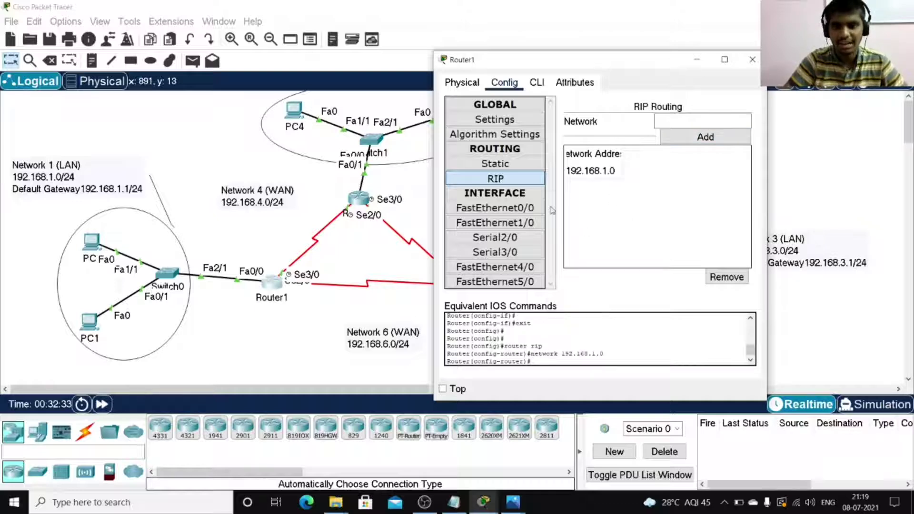
- Add network 192.168.4.0 to Router1's RIP routing
{"action": "left_click", "coordinate": [664, 120]}
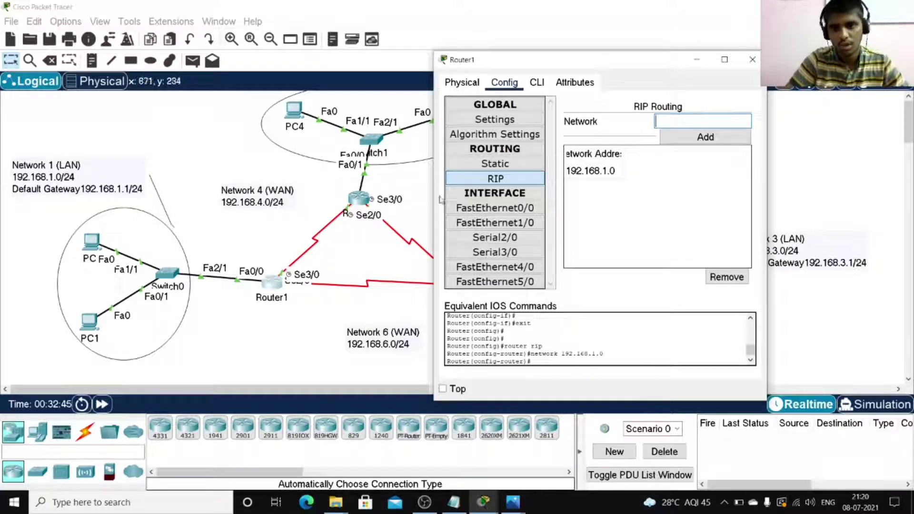
{"action": "type", "text": "92."}
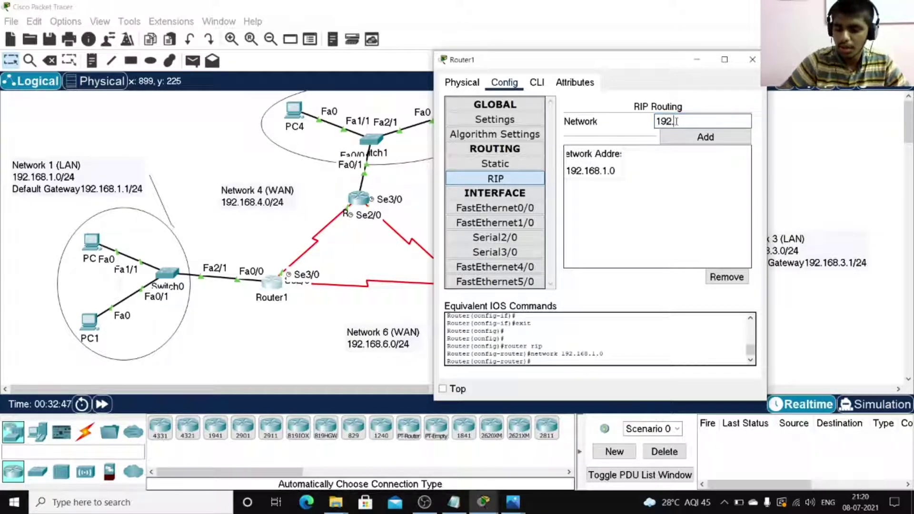
{"action": "type", "text": "168.4.0"}
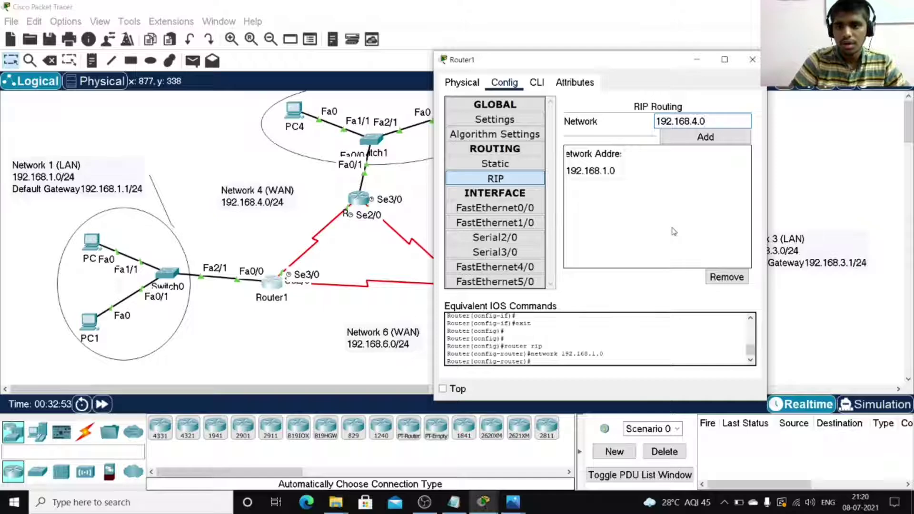
{"action": "left_click", "coordinate": [700, 138]}
- Add network 192.168.6.0 to Router1's RIP routing, moving the configuration window aside to uncover Router2's links
{"action": "left_click", "coordinate": [695, 121]}
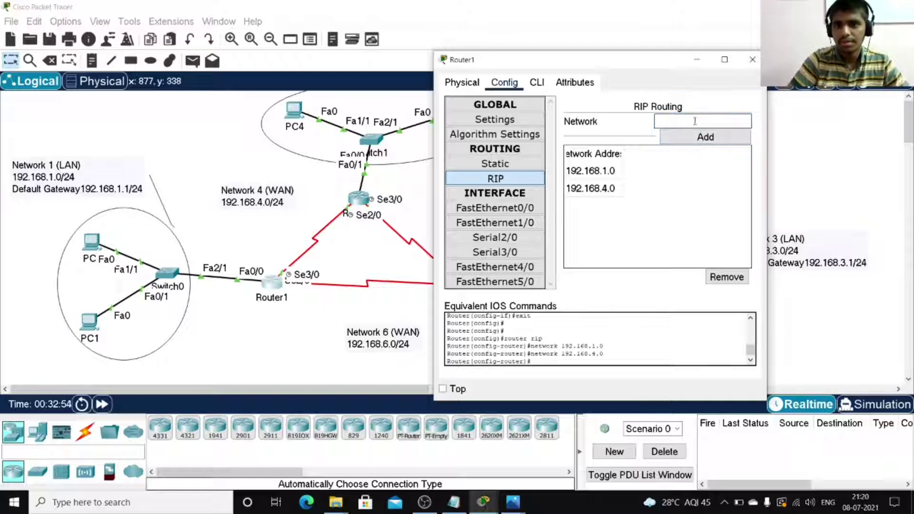
{"action": "type", "text": "192.1"}
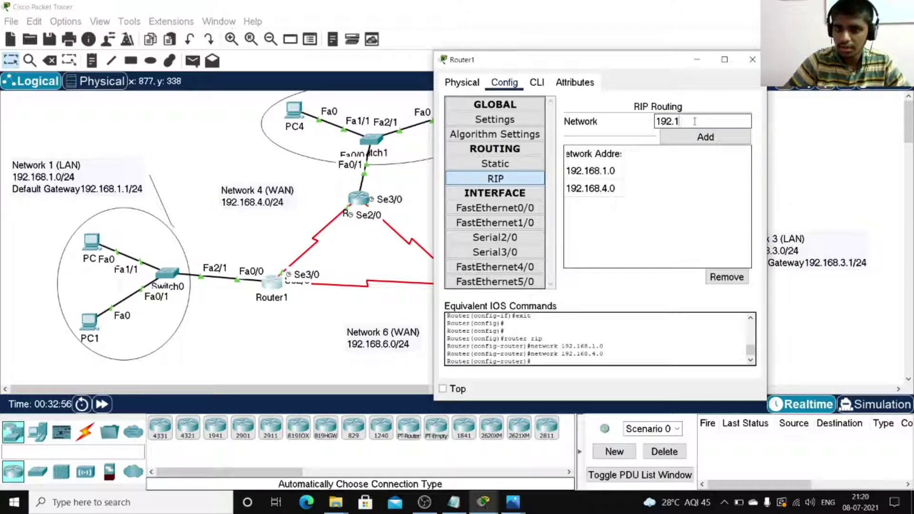
{"action": "type", "text": "68.6"}
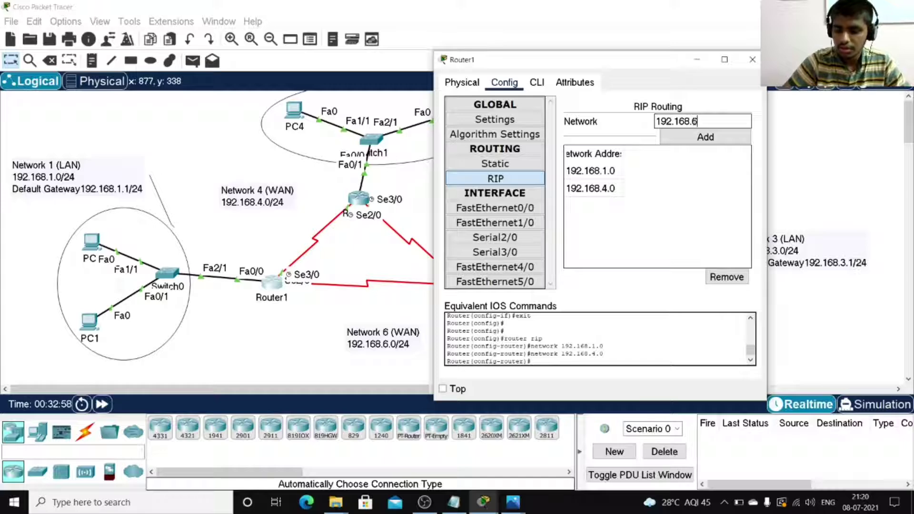
{"action": "type", "text": ".0"}
{"action": "left_click_drag", "start_coordinate": [565, 64], "coordinate": [631, 65]}
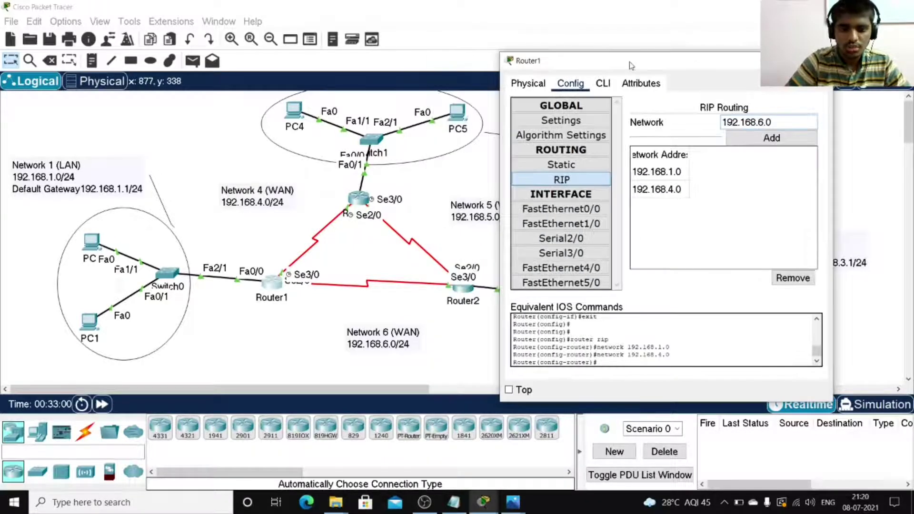
{"action": "left_click", "coordinate": [772, 142]}
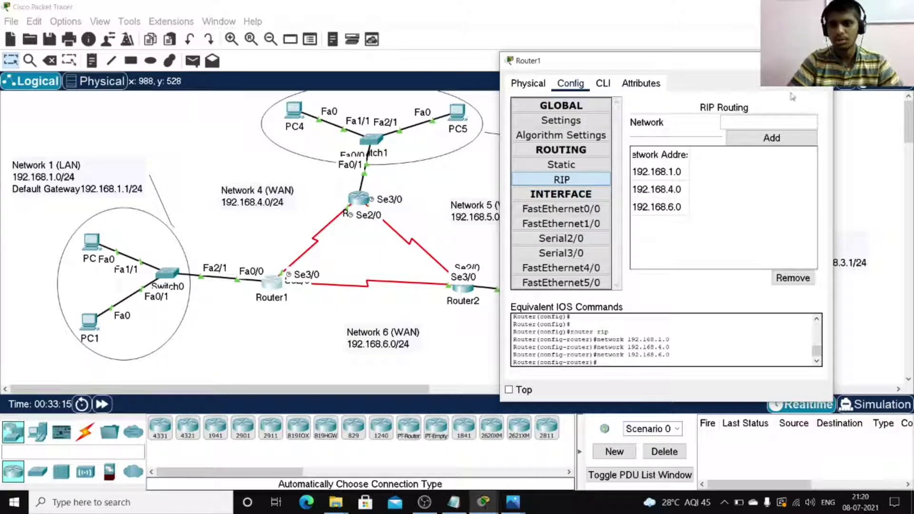
{"action": "left_click_drag", "start_coordinate": [723, 65], "coordinate": [697, 58]}
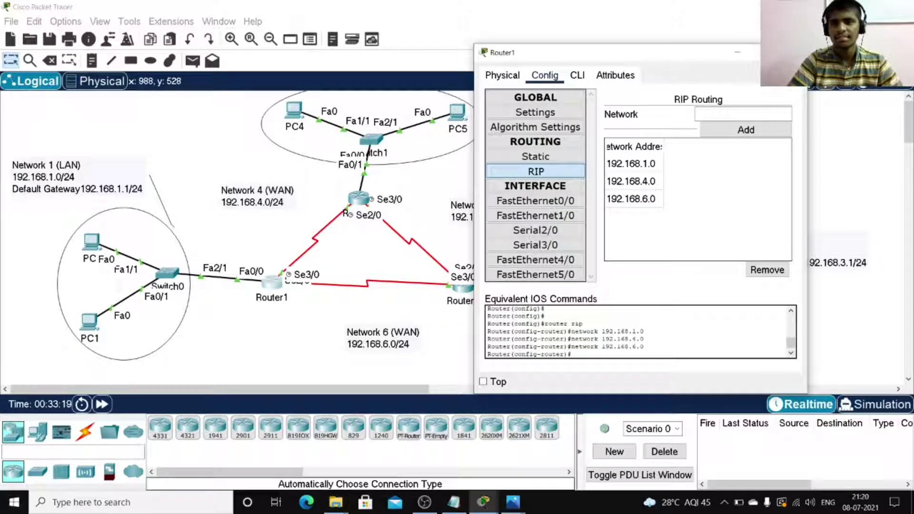
- Close Router1's configuration and check the port status and IP settings of Router0's FastEthernet0/0, Serial2/0 and Serial3/0 interfaces
{"action": "left_click", "coordinate": [792, 52]}
{"action": "left_click", "coordinate": [364, 204]}
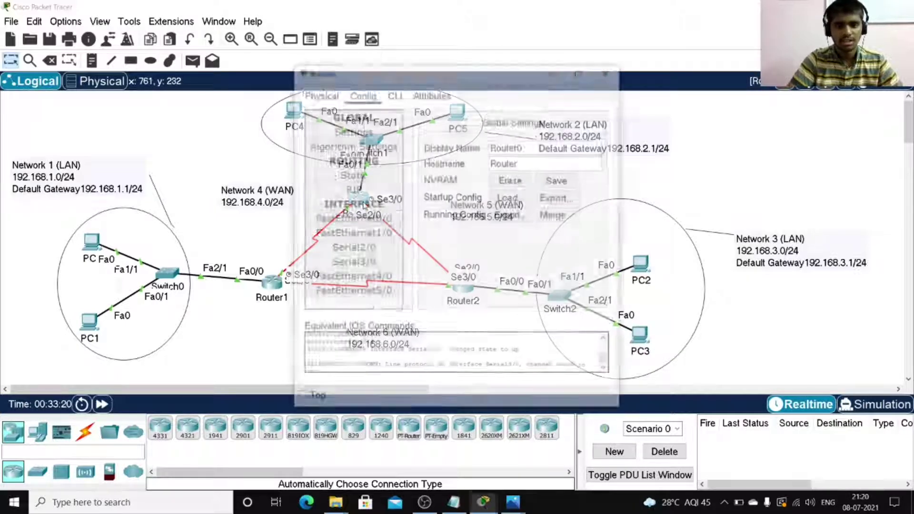
{"action": "left_click_drag", "start_coordinate": [431, 76], "coordinate": [491, 72]}
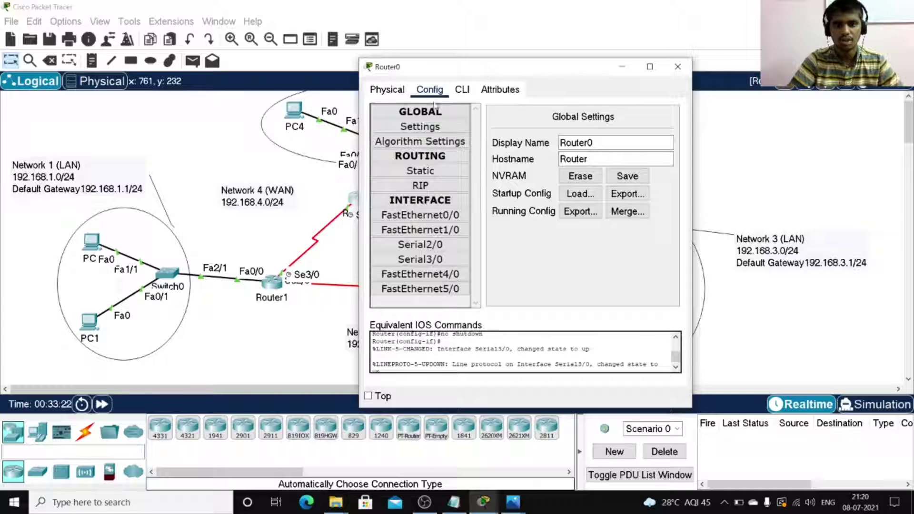
{"action": "left_click", "coordinate": [436, 216]}
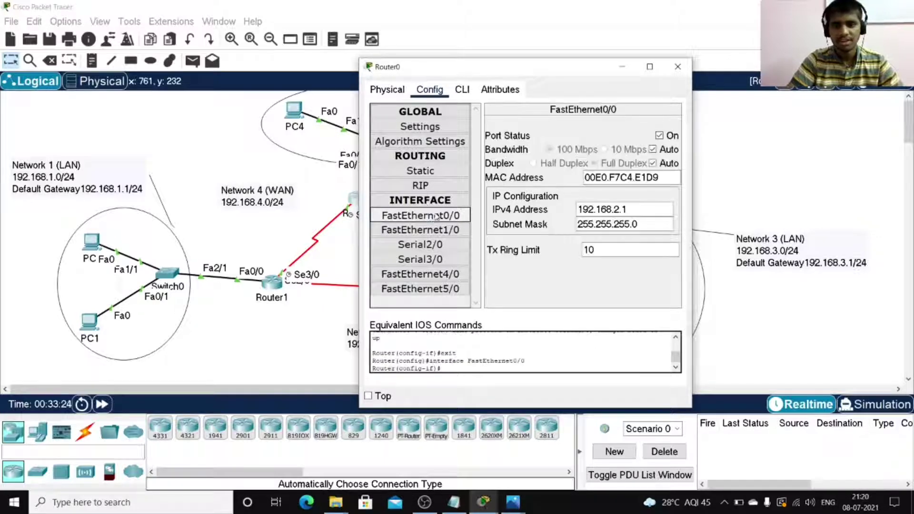
{"action": "left_click", "coordinate": [419, 245]}
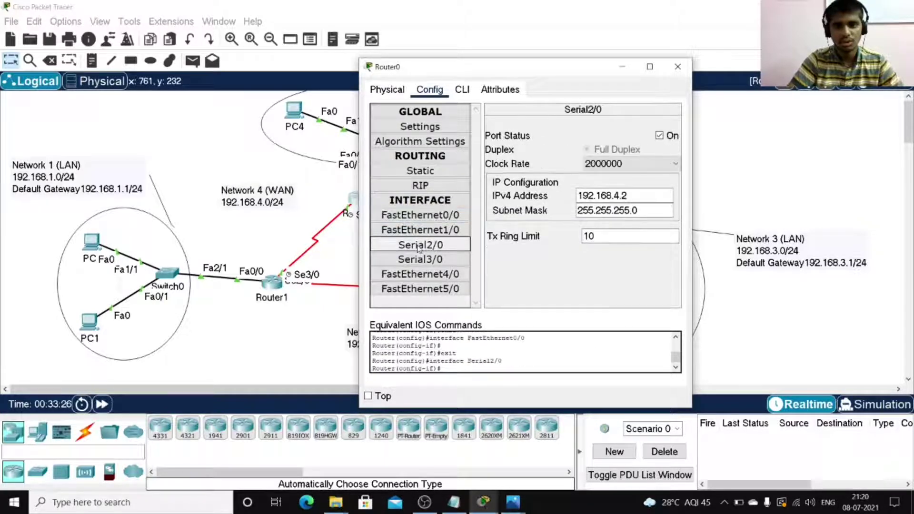
{"action": "left_click", "coordinate": [423, 260]}
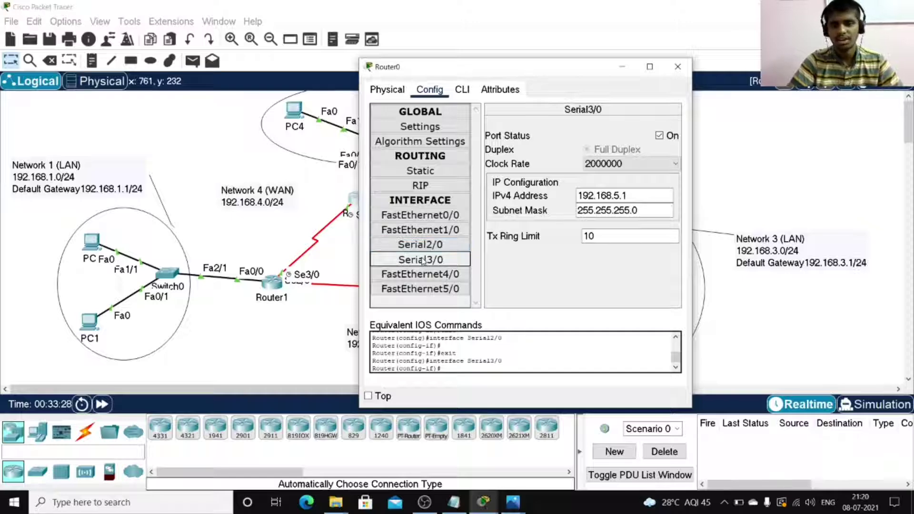
- Add network 192.168.2.0 to Router0's RIP routing, moving the configuration window aside to uncover the Network 2 note
{"action": "left_click", "coordinate": [421, 185]}
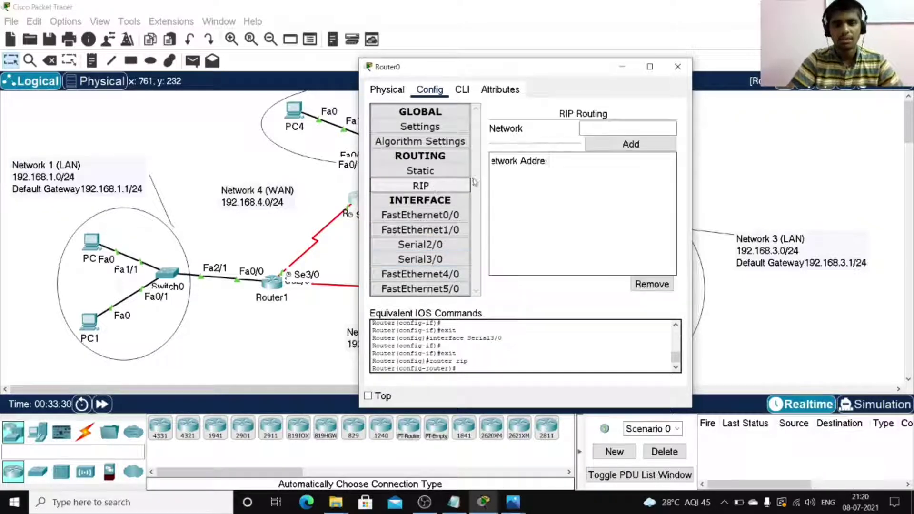
{"action": "left_click_drag", "start_coordinate": [484, 72], "coordinate": [595, 49]}
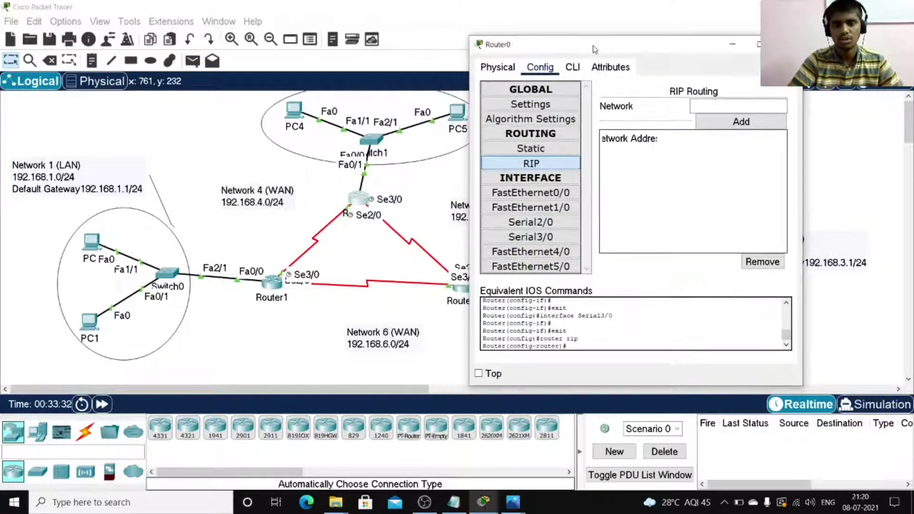
{"action": "left_click", "coordinate": [701, 102]}
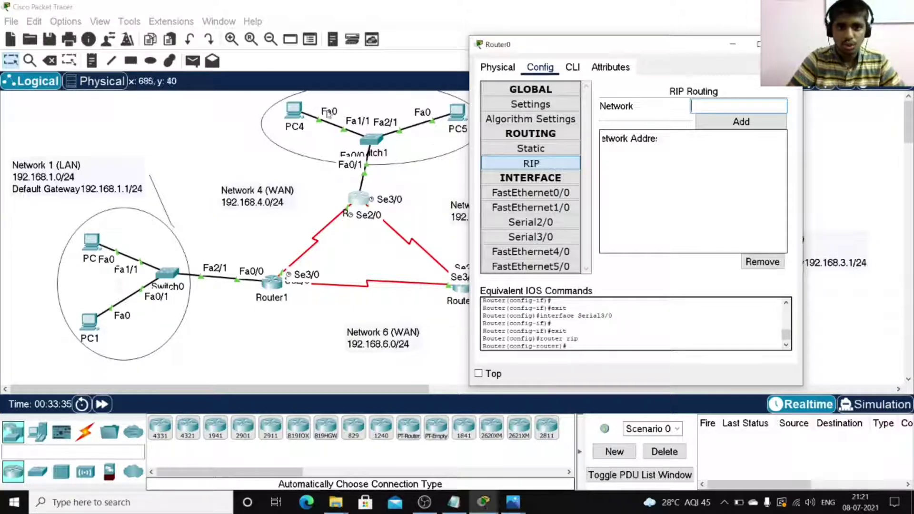
{"action": "left_click_drag", "start_coordinate": [542, 48], "coordinate": [535, 183]}
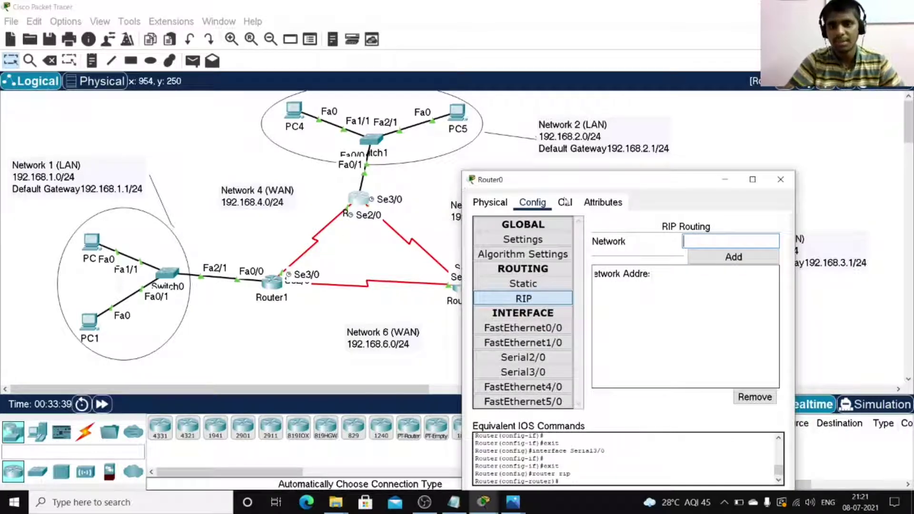
{"action": "type", "text": "192.168.2.0"}
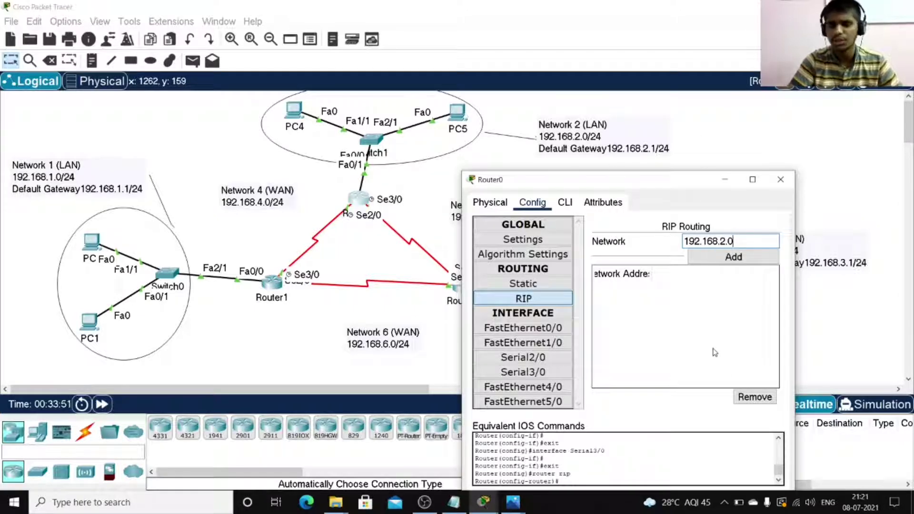
{"action": "left_click", "coordinate": [712, 260]}
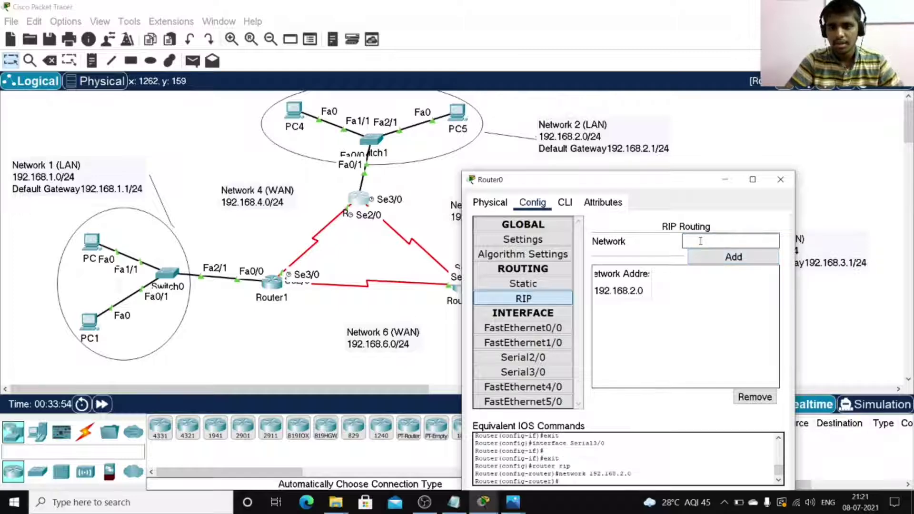
- Add network 192.168.4.0 to Router0's RIP routing
{"action": "left_click", "coordinate": [701, 241]}
{"action": "type", "text": "192"}
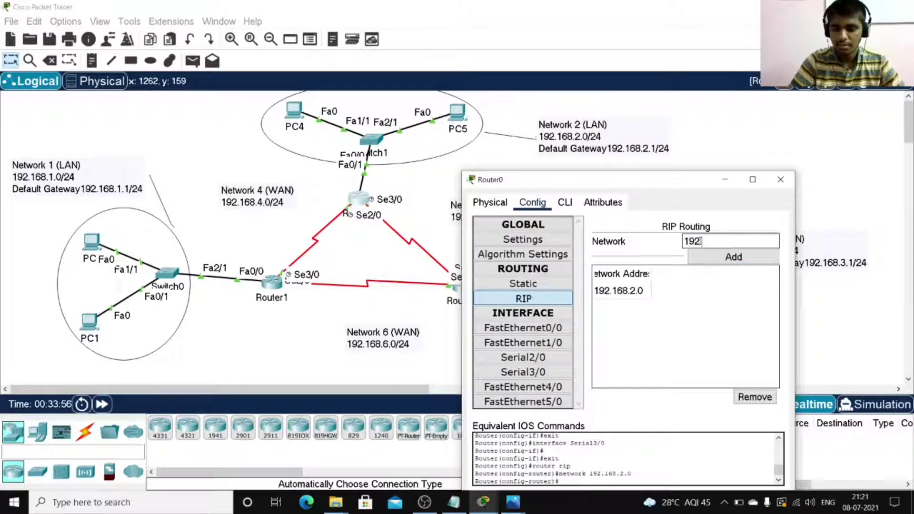
{"action": "type", "text": ".168"}
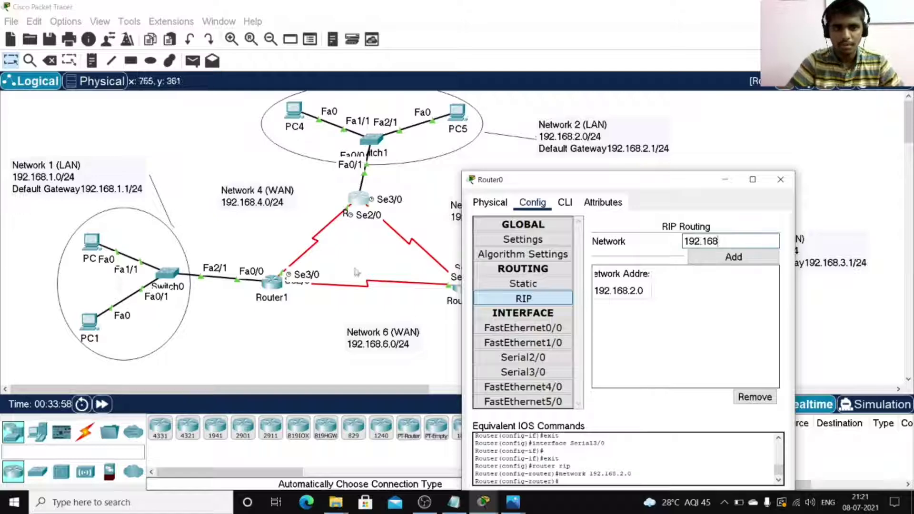
{"action": "type", "text": ".40"}
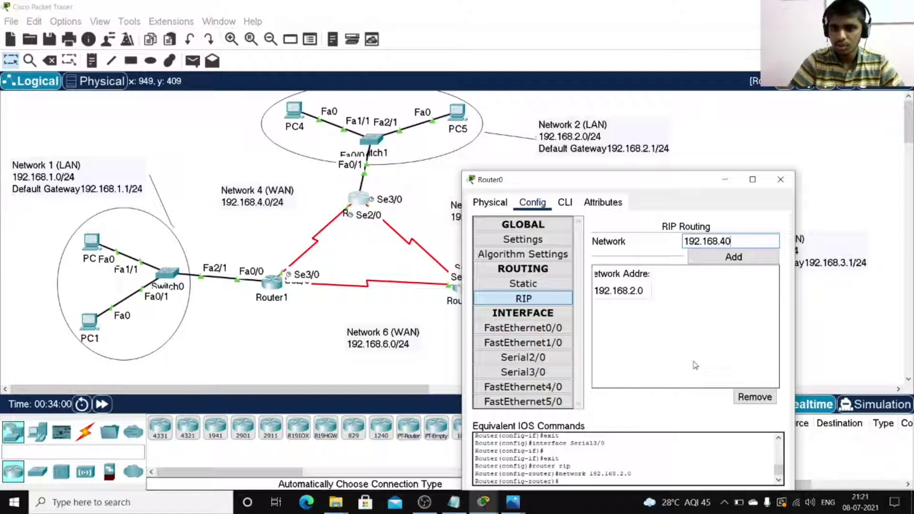
{"action": "key", "text": "BackSpace"}
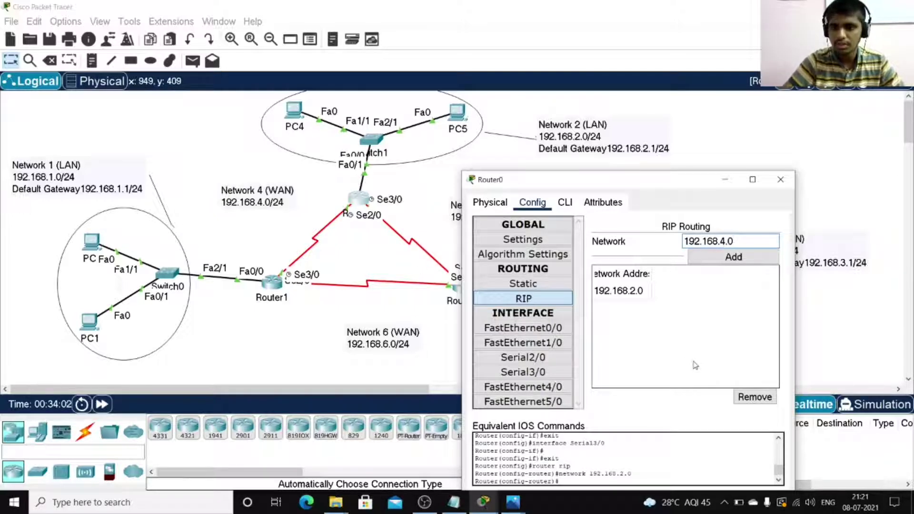
{"action": "left_click", "coordinate": [746, 259]}
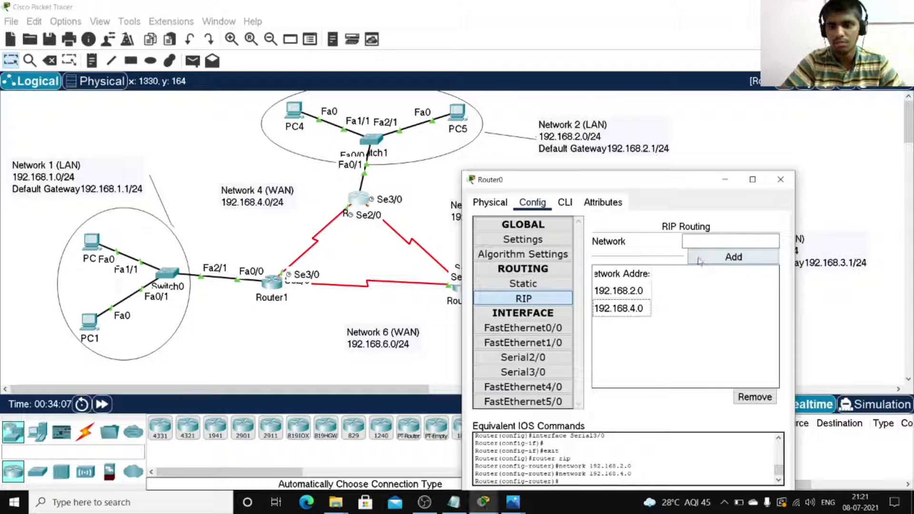
- Add network 192.168.5.0 to Router0's RIP routing, checking the Network 5 note, and close Router0's configuration
{"action": "left_click", "coordinate": [696, 241]}
{"action": "type", "text": "192"}
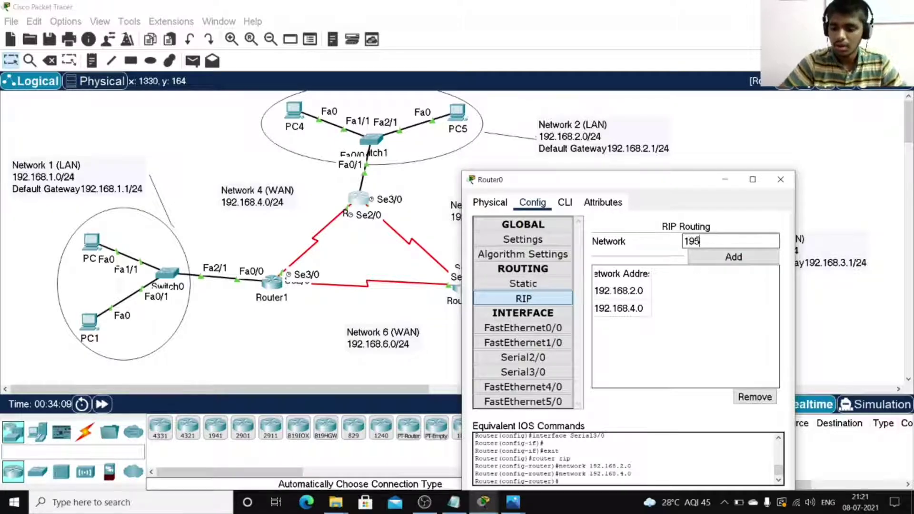
{"action": "type", "text": "2."}
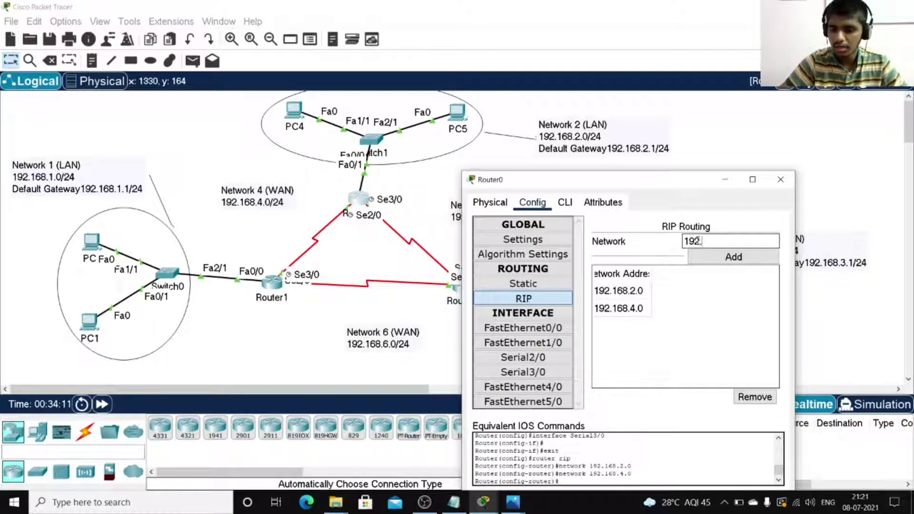
{"action": "type", "text": "168."}
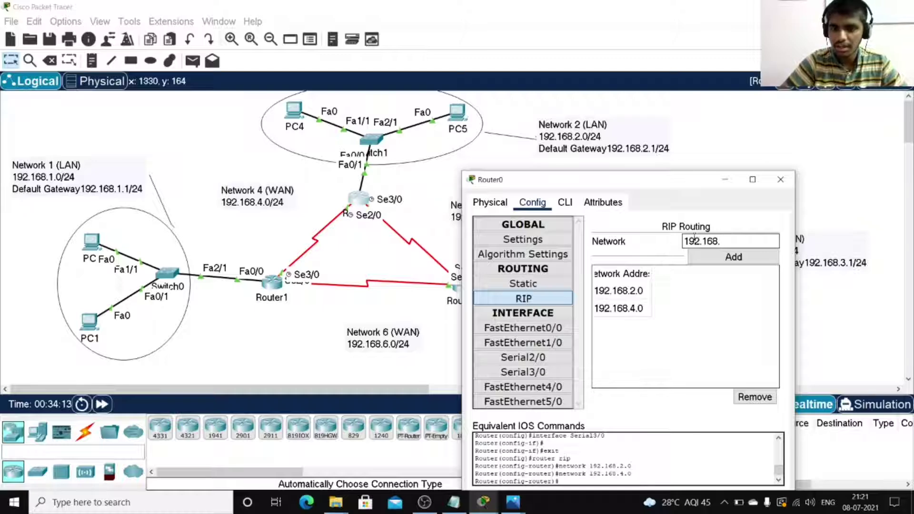
{"action": "left_click_drag", "start_coordinate": [593, 186], "coordinate": [703, 257]}
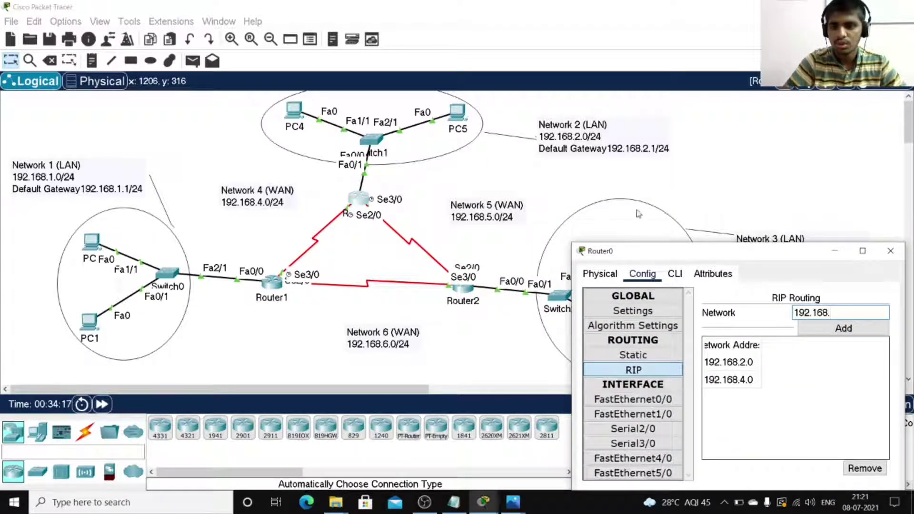
{"action": "left_click_drag", "start_coordinate": [658, 258], "coordinate": [554, 184]}
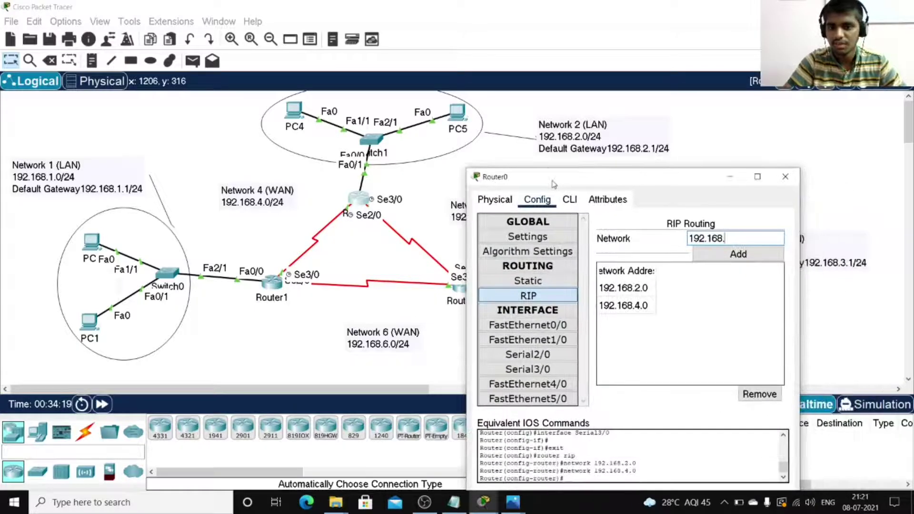
{"action": "type", "text": "5"}
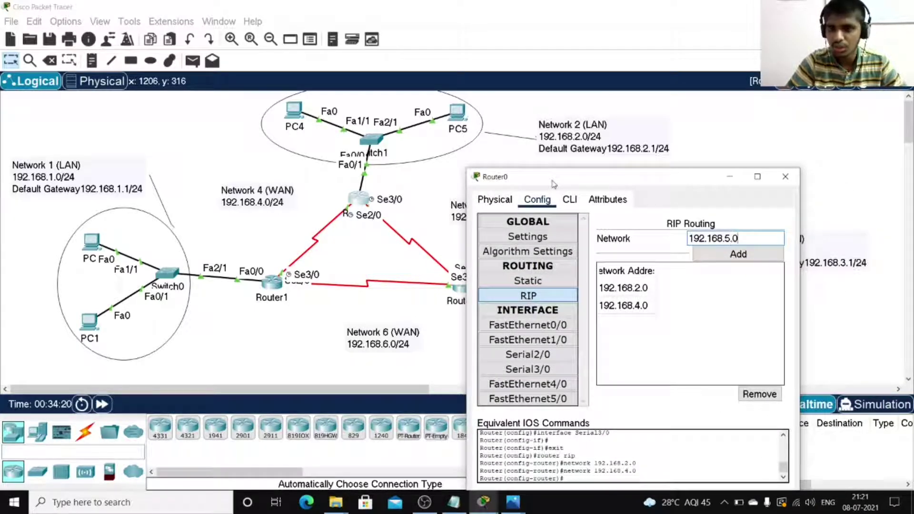
{"action": "type", "text": ".0"}
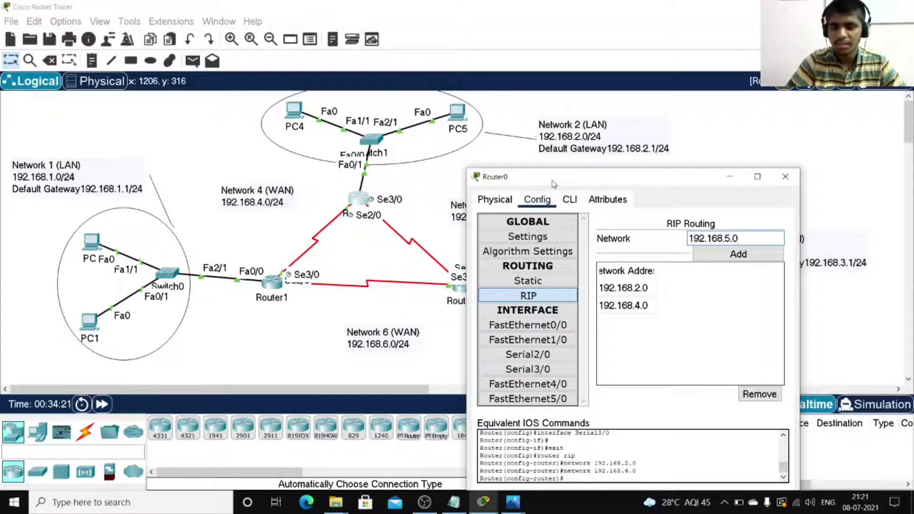
{"action": "left_click", "coordinate": [720, 257]}
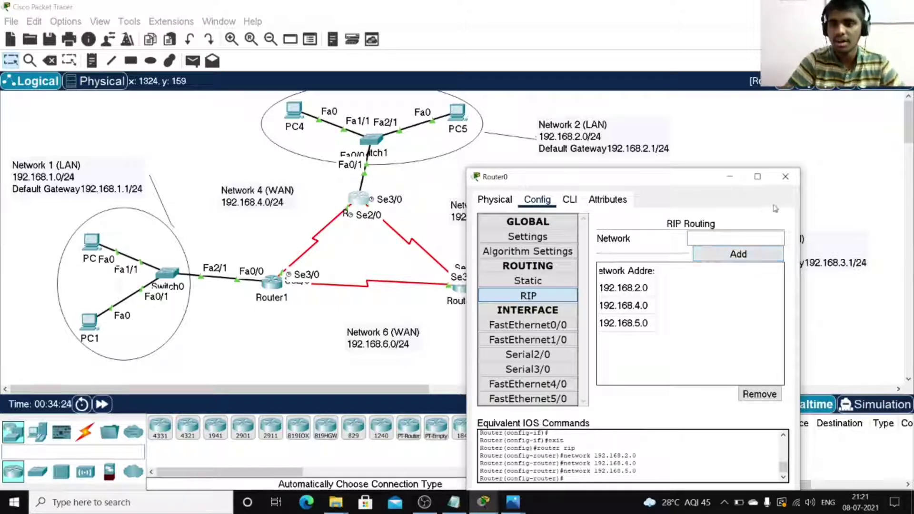
{"action": "left_click", "coordinate": [786, 178]}
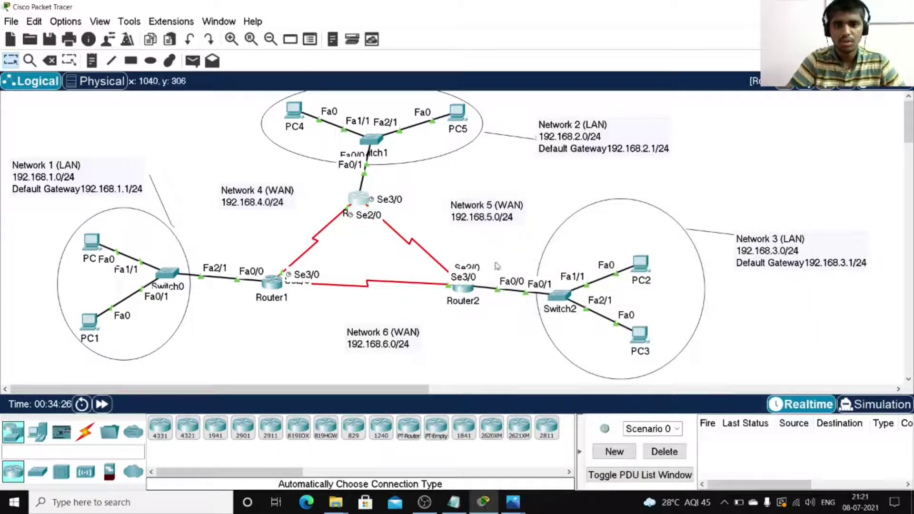
- Add network 192.168.3.0 to Router2's RIP routing, keeping the Network 3 and Network 5 notes uncovered
{"action": "left_click", "coordinate": [462, 291]}
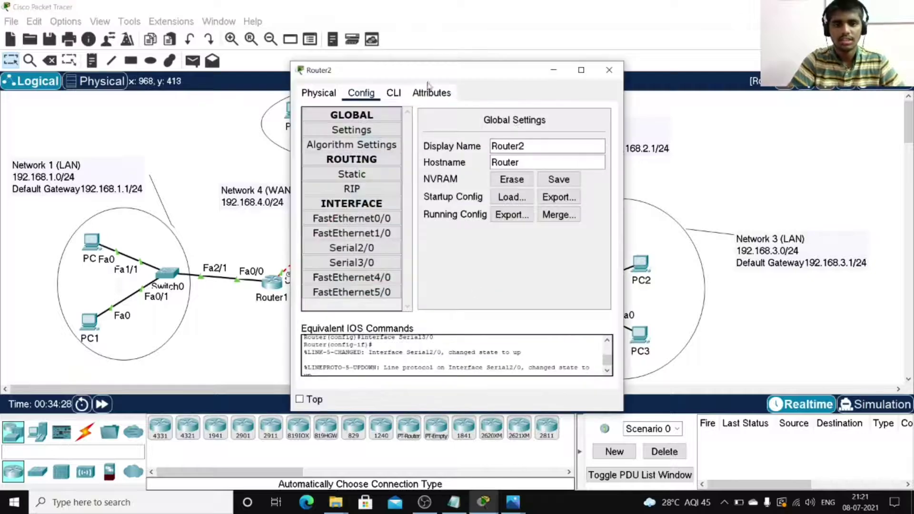
{"action": "left_click_drag", "start_coordinate": [424, 81], "coordinate": [568, 93]}
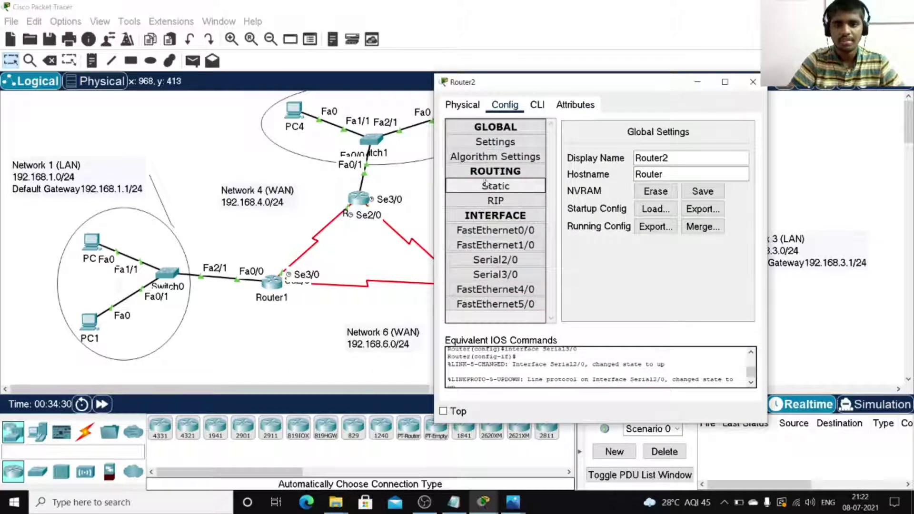
{"action": "left_click", "coordinate": [489, 199]}
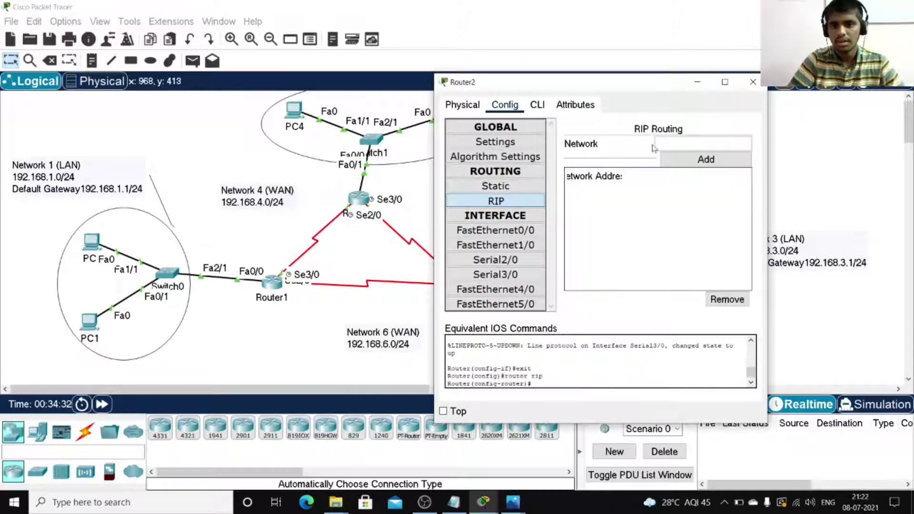
{"action": "left_click_drag", "start_coordinate": [540, 85], "coordinate": [440, 230]}
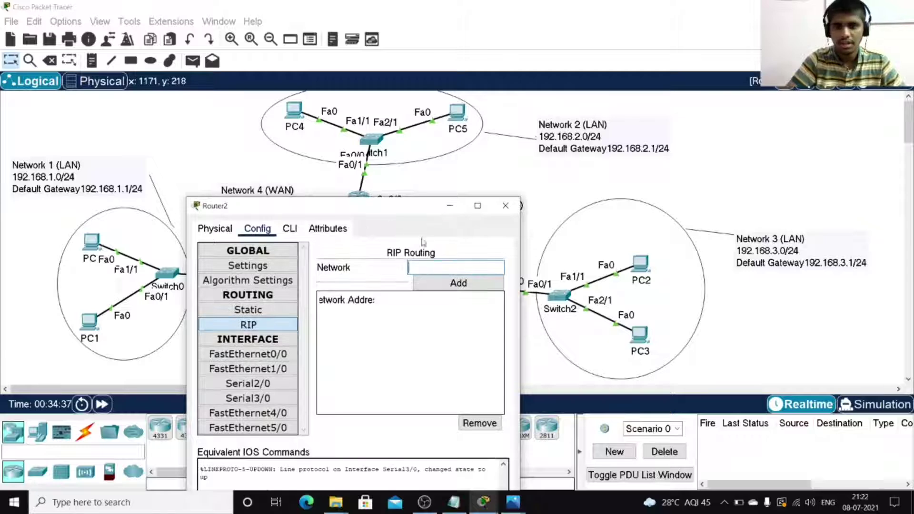
{"action": "left_click_drag", "start_coordinate": [409, 211], "coordinate": [308, 180]}
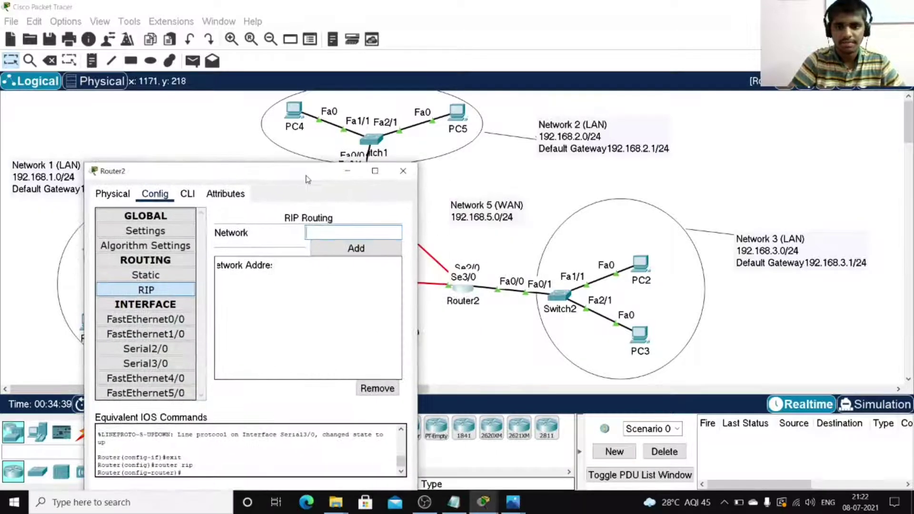
{"action": "type", "text": "192.1"}
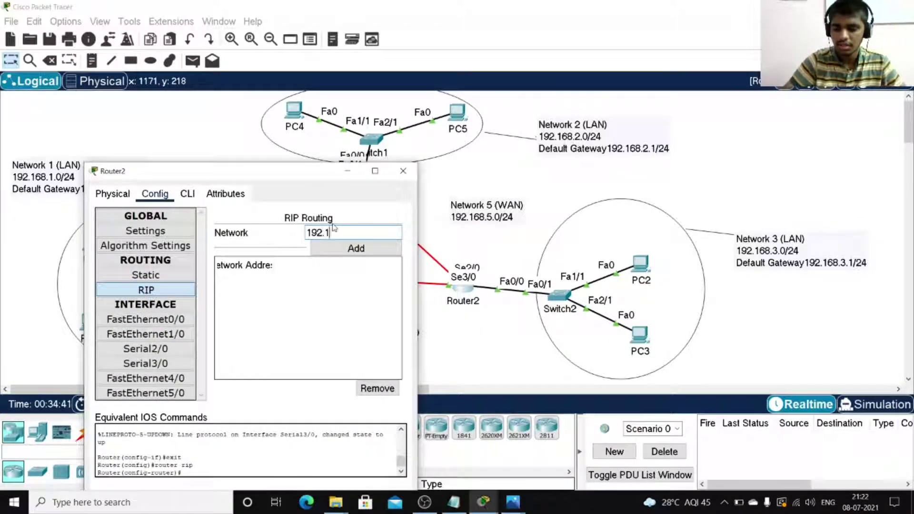
{"action": "type", "text": "68"}
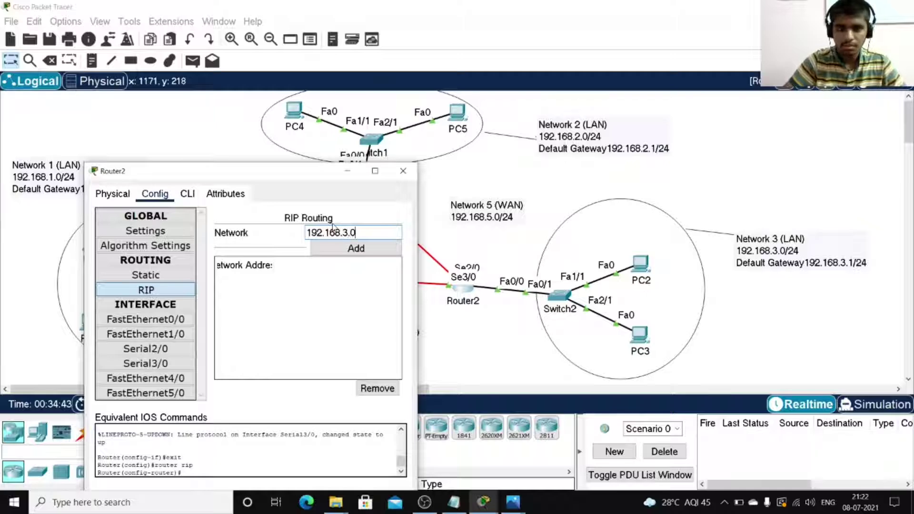
{"action": "type", "text": ".3.0"}
{"action": "left_click", "coordinate": [346, 248]}
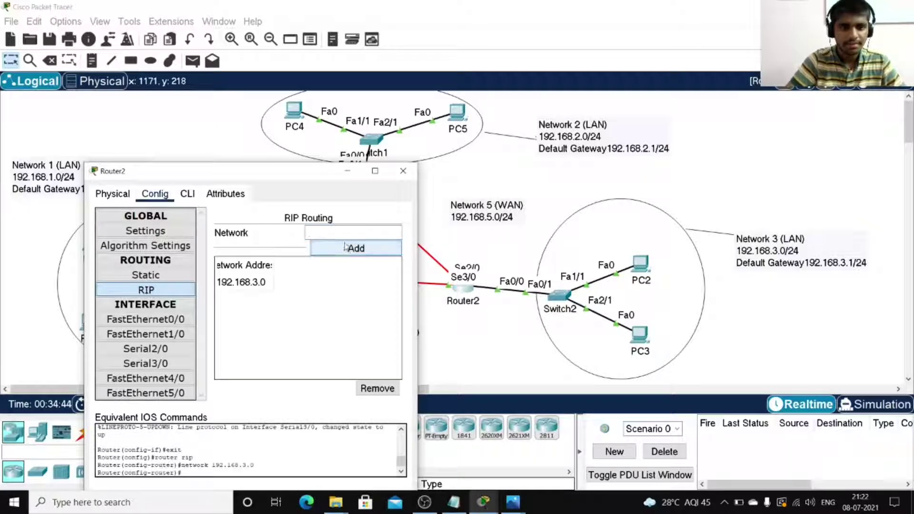
- Add network 192.168.5.0 to Router2's RIP routing
{"action": "left_click", "coordinate": [337, 233]}
{"action": "type", "text": "192"}
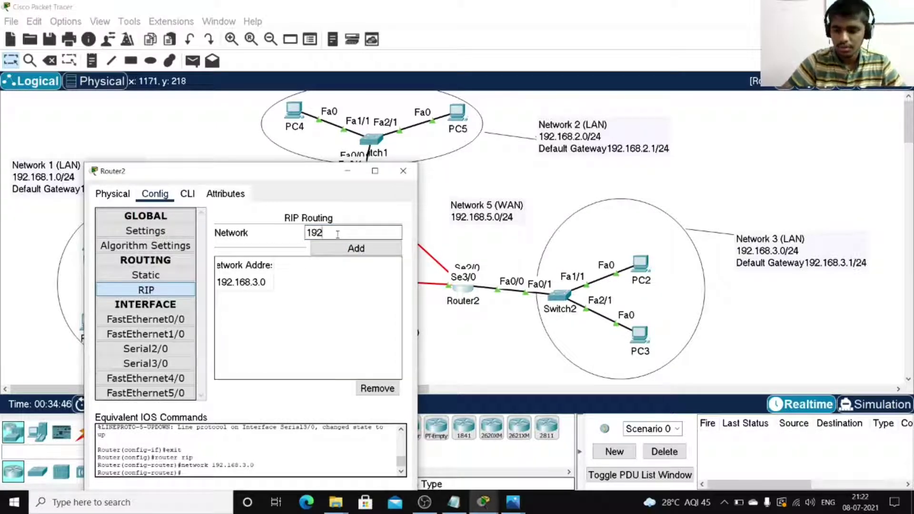
{"action": "type", "text": ".168.5.0"}
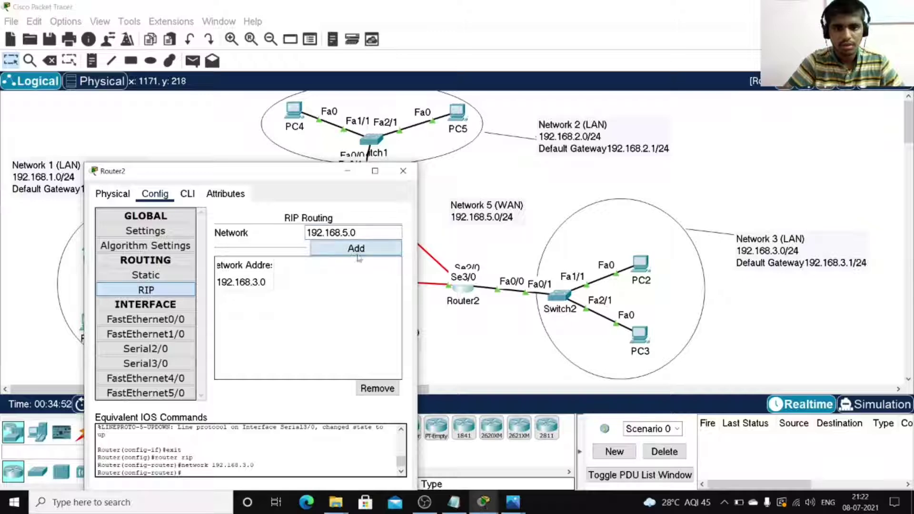
{"action": "left_click", "coordinate": [381, 250]}
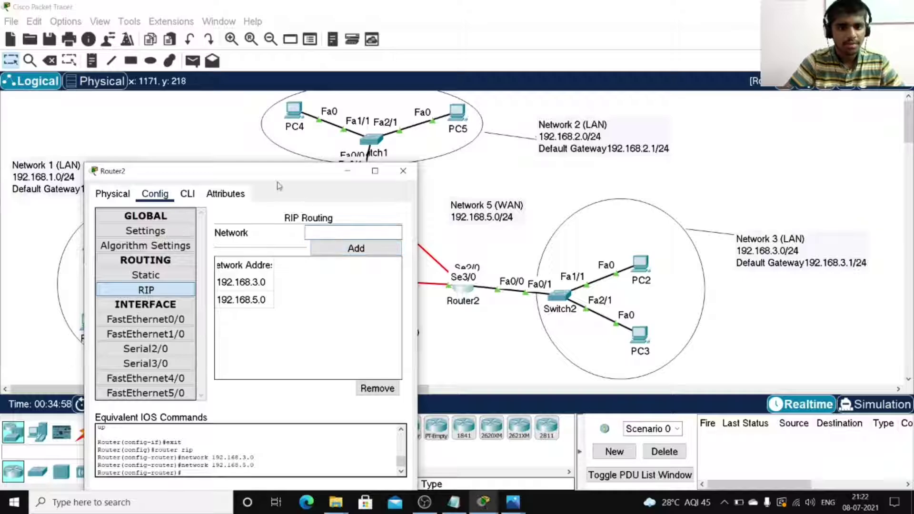
- Add network 192.168.6.0 to Router2's RIP routing, moving the configuration window off the topology, and close Router2's configuration
{"action": "left_click_drag", "start_coordinate": [274, 176], "coordinate": [701, 185]}
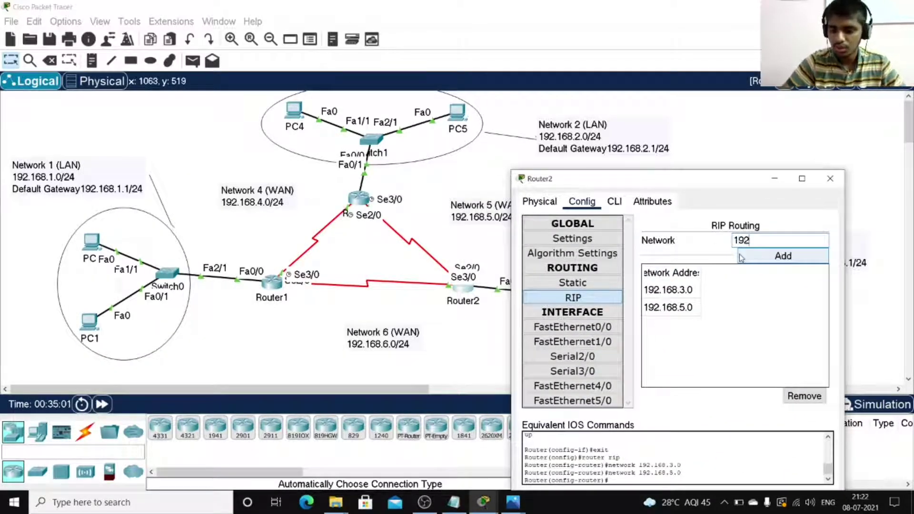
{"action": "type", "text": ".168.6.0"}
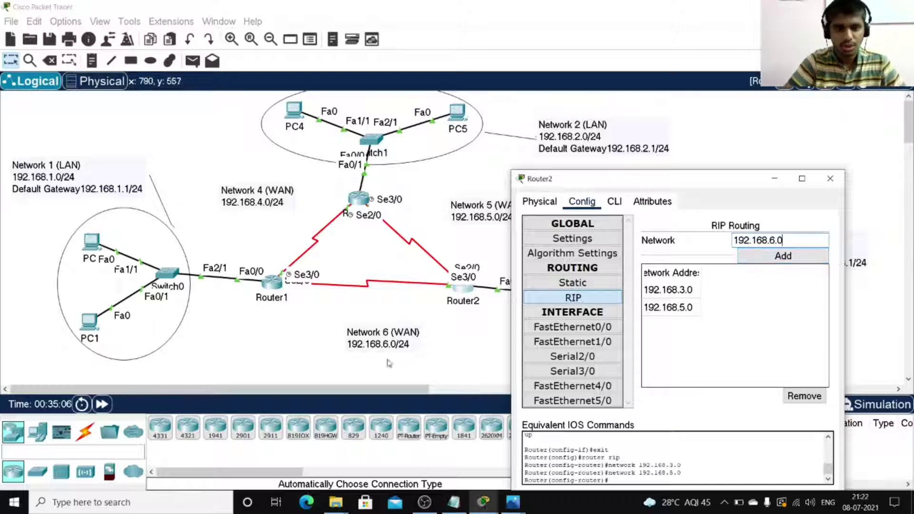
{"action": "left_click", "coordinate": [766, 256]}
{"action": "left_click_drag", "start_coordinate": [634, 182], "coordinate": [555, 127]}
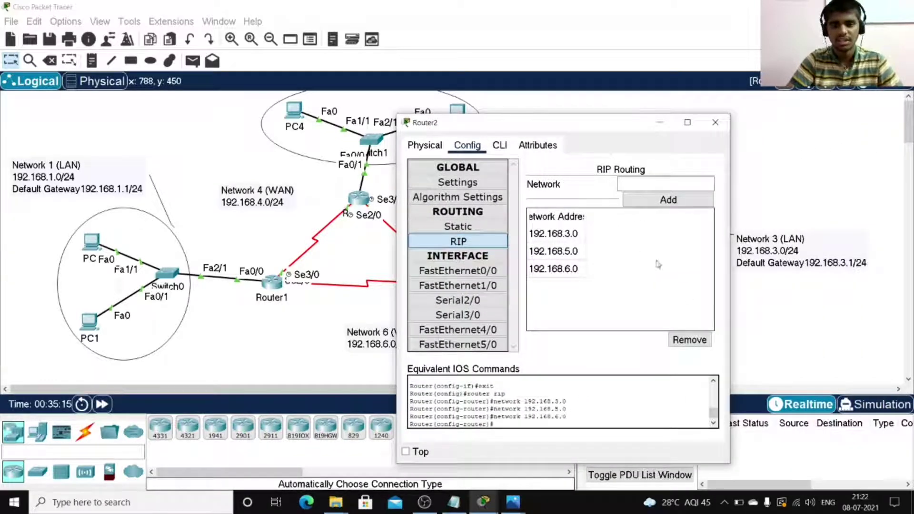
{"action": "left_click", "coordinate": [715, 122]}
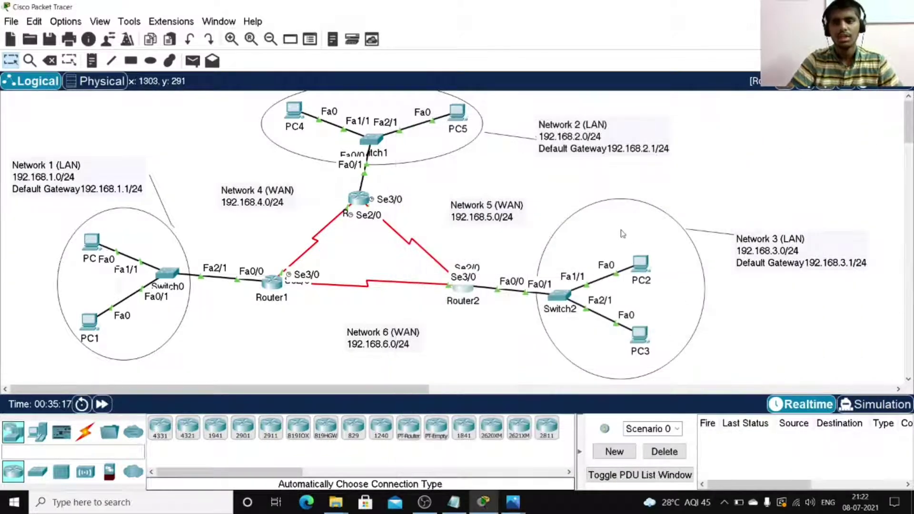
- Test connectivity by sending a simple PDU from PC0 to PC4 and fire it again to repeat the test
{"action": "left_click", "coordinate": [194, 61]}
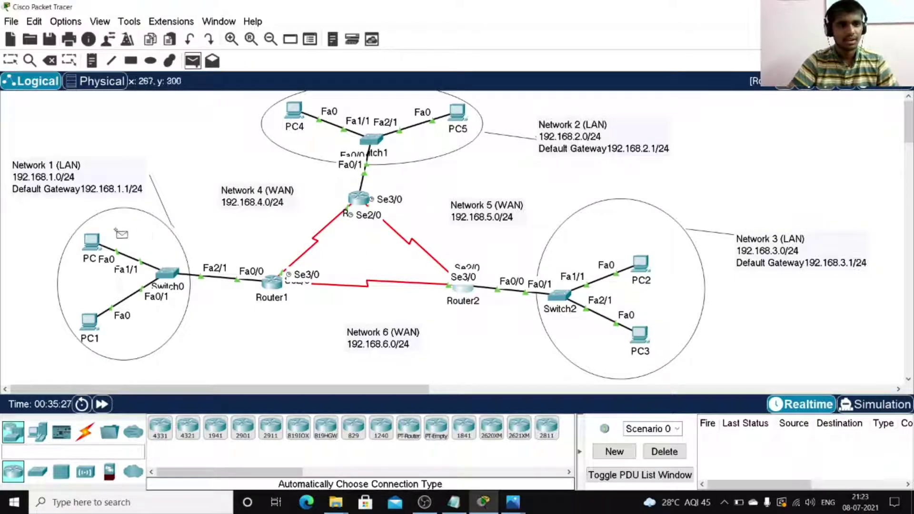
{"action": "left_click", "coordinate": [100, 237]}
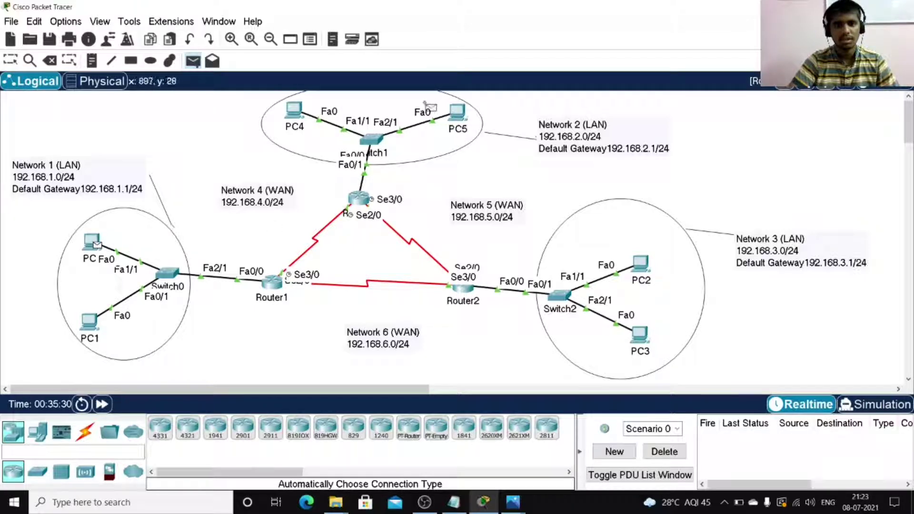
{"action": "left_click", "coordinate": [295, 113]}
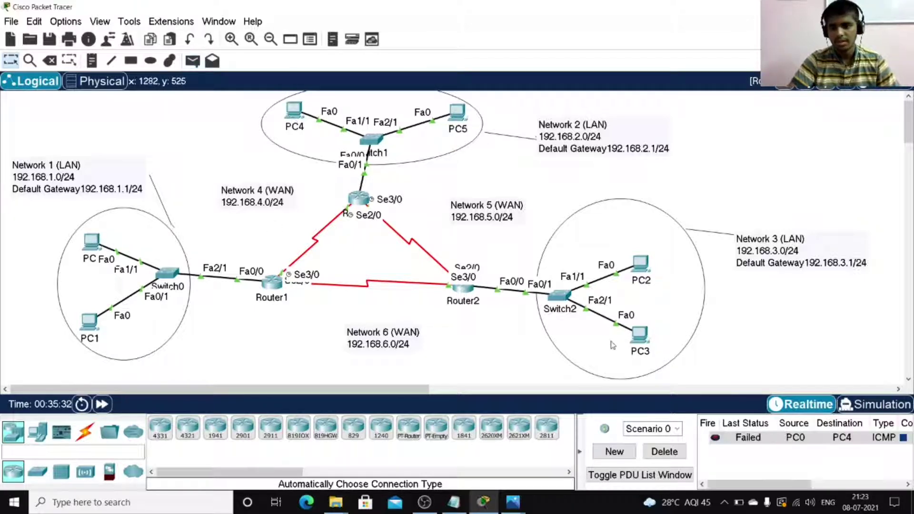
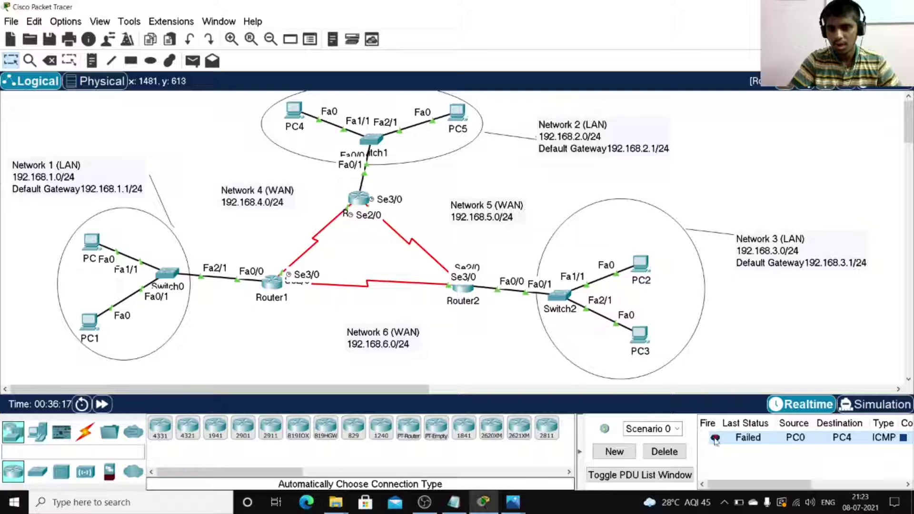
{"action": "double_click", "coordinate": [715, 438]}
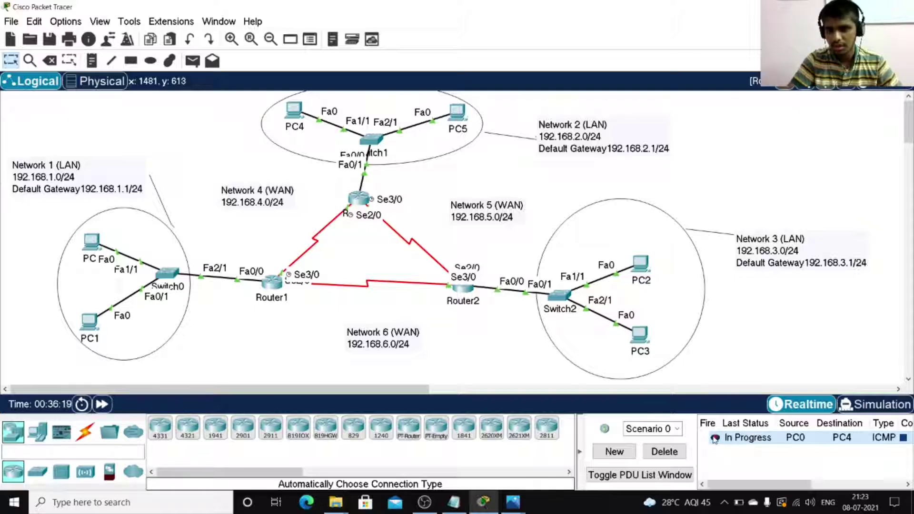
{"action": "double_click", "coordinate": [715, 438]}
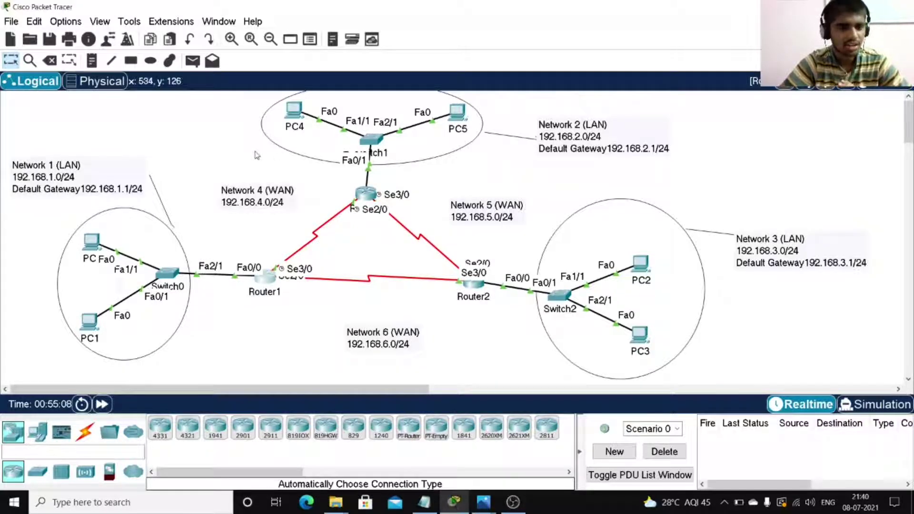
- Test connectivity between the LANs by sending simple PDUs from PC0 to PC5 and from PC3 to PC0
{"action": "left_click", "coordinate": [192, 60]}
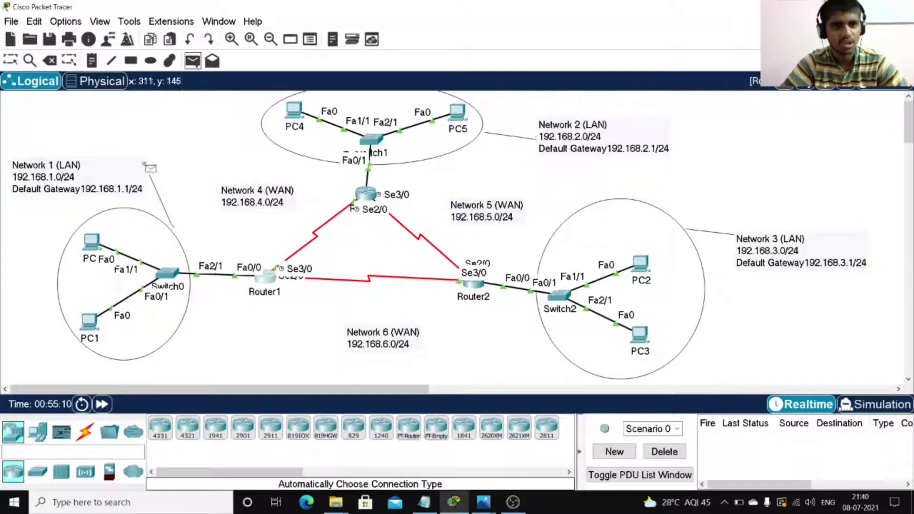
{"action": "left_click", "coordinate": [93, 244]}
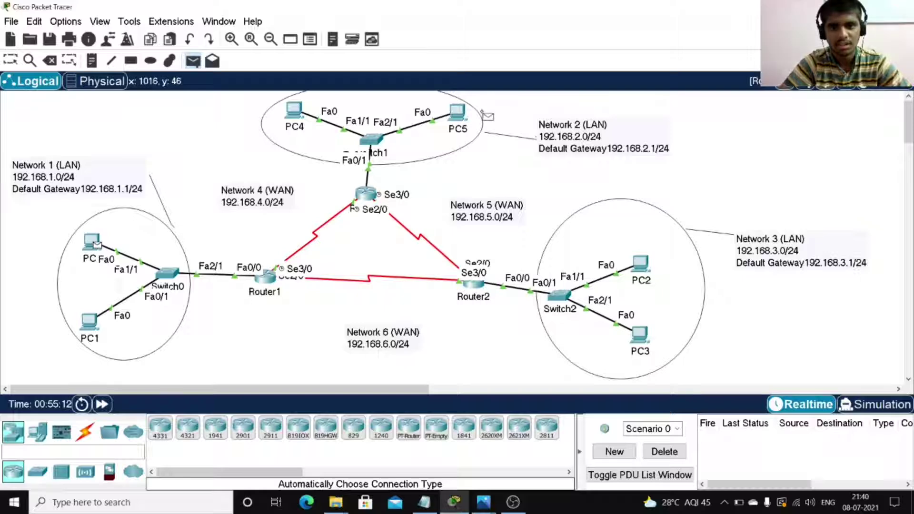
{"action": "left_click", "coordinate": [455, 113]}
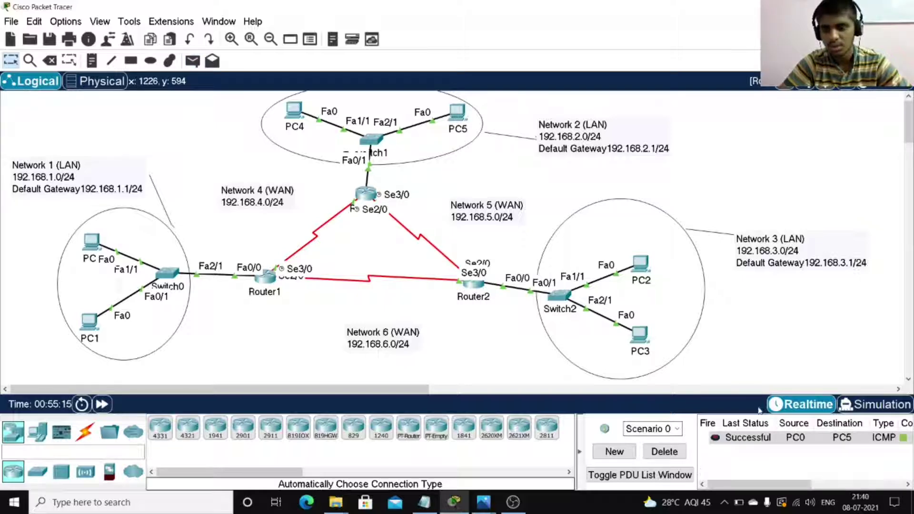
{"action": "left_click", "coordinate": [192, 62]}
{"action": "left_click", "coordinate": [638, 339]}
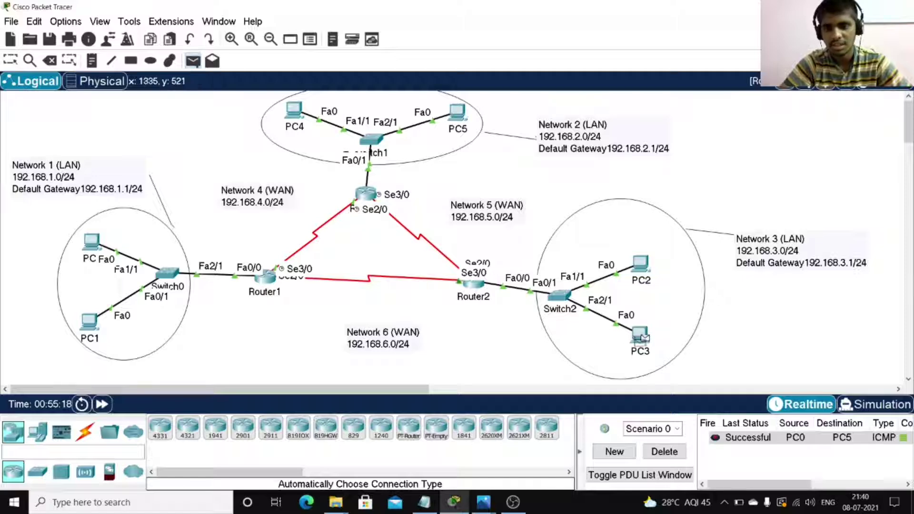
{"action": "left_click", "coordinate": [92, 242]}
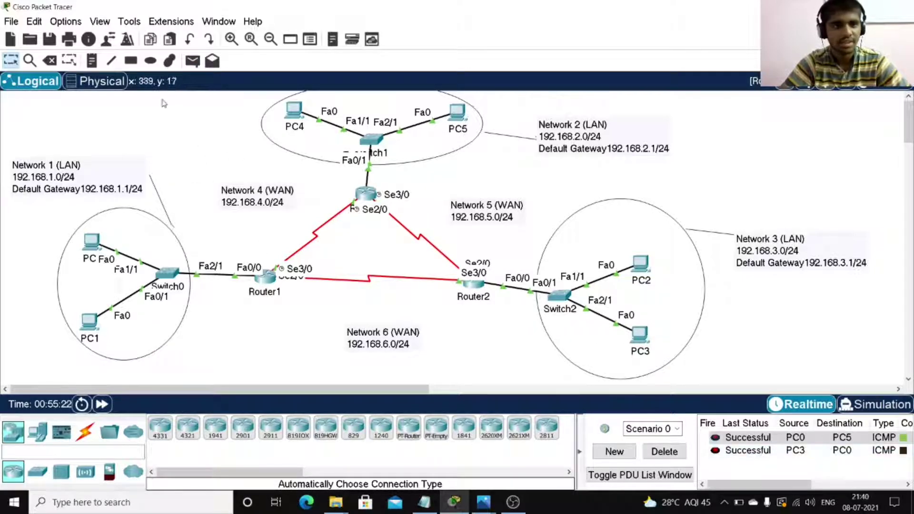
- Send a simple PDU from PC4 to PC2 and clear the scenario's PDU list
{"action": "left_click", "coordinate": [193, 60]}
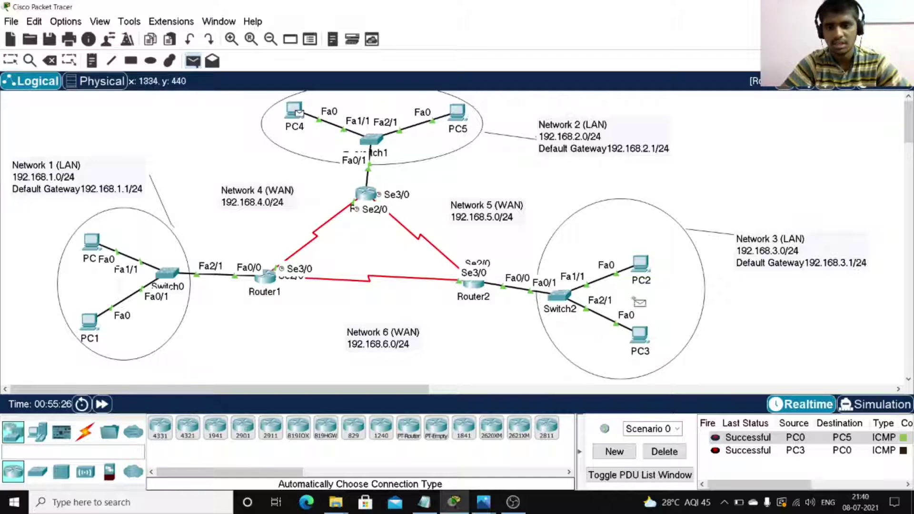
{"action": "left_click", "coordinate": [641, 264]}
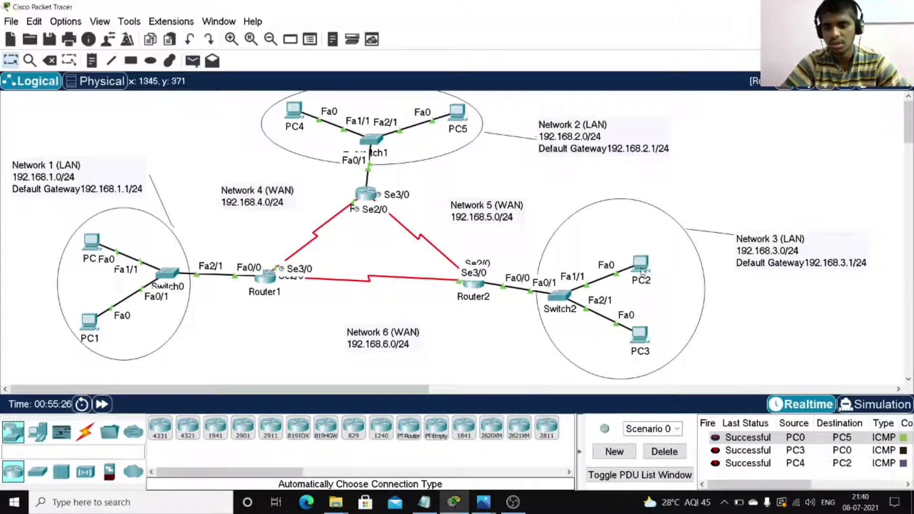
{"action": "left_click", "coordinate": [685, 453]}
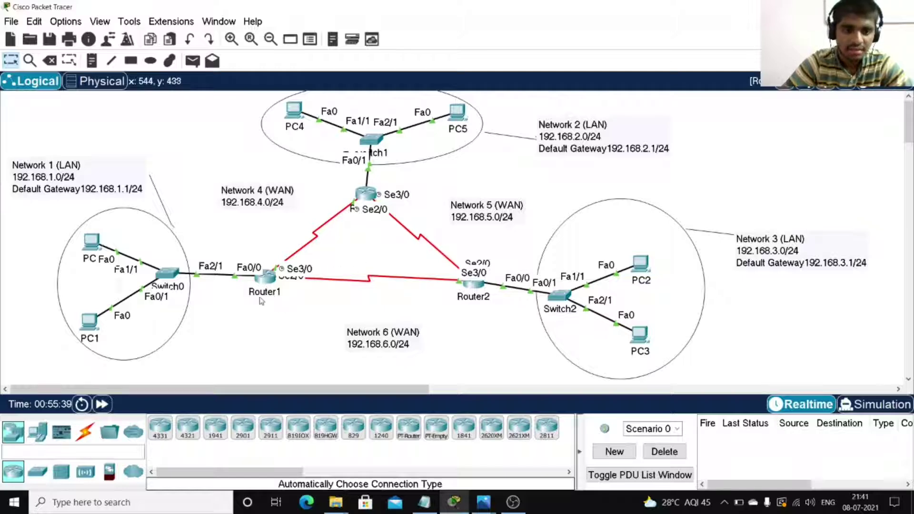
- Examine the clock rate and IP configuration of Router1's Serial2/0 interface and minimize its configuration window
{"action": "left_click", "coordinate": [268, 278]}
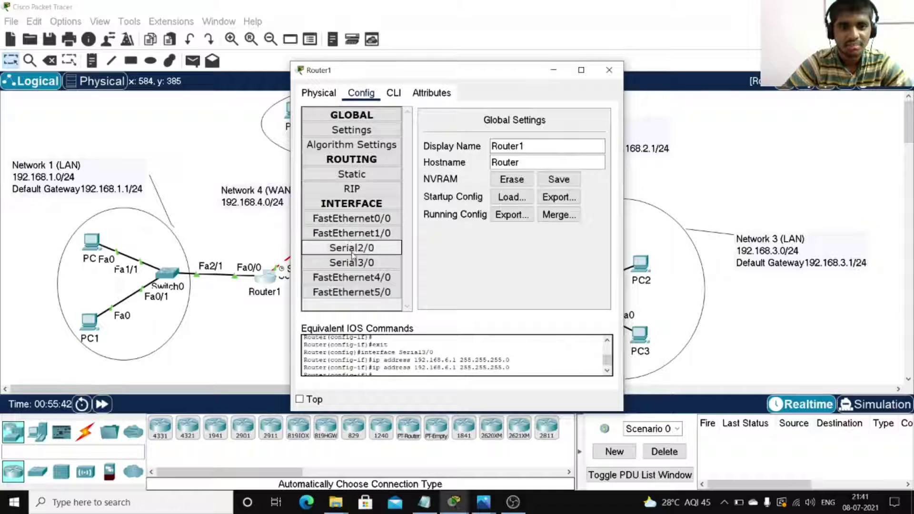
{"action": "left_click", "coordinate": [351, 248]}
{"action": "left_click_drag", "start_coordinate": [397, 75], "coordinate": [515, 58]}
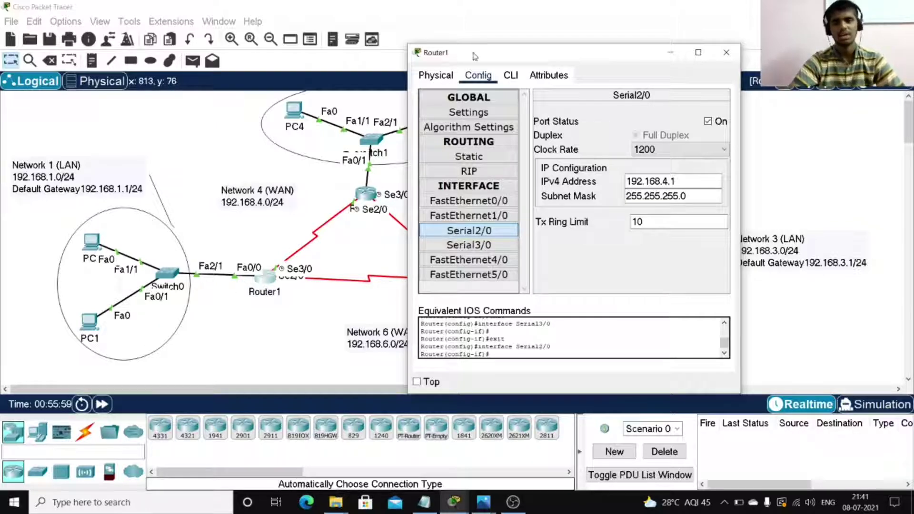
{"action": "left_click_drag", "start_coordinate": [475, 56], "coordinate": [302, 181]}
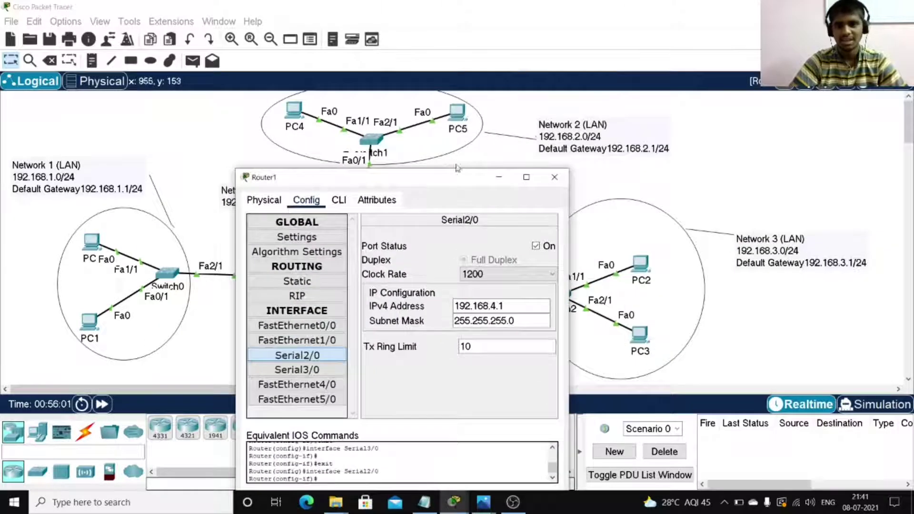
{"action": "left_click", "coordinate": [499, 177]}
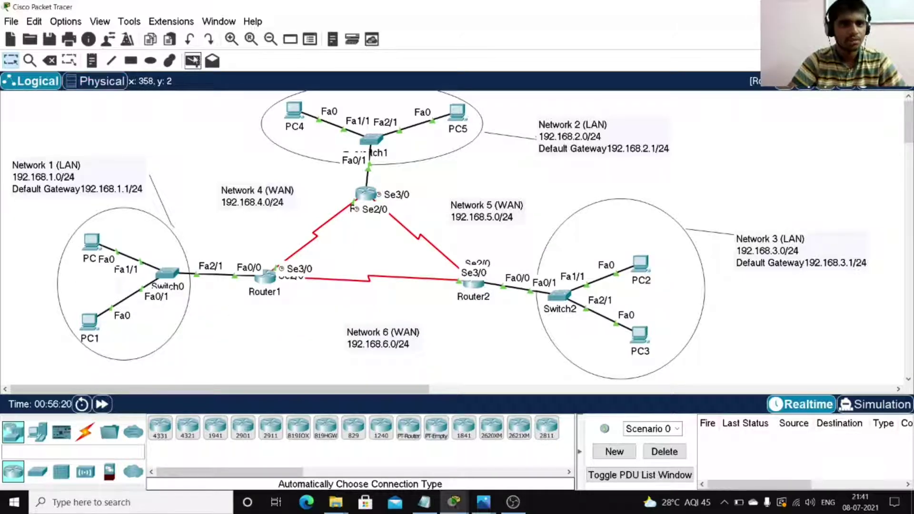
- Test connectivity within Network 3 by sending a simple PDU from PC3 to PC2, and clear the scenario's PDU list
{"action": "left_click", "coordinate": [195, 61]}
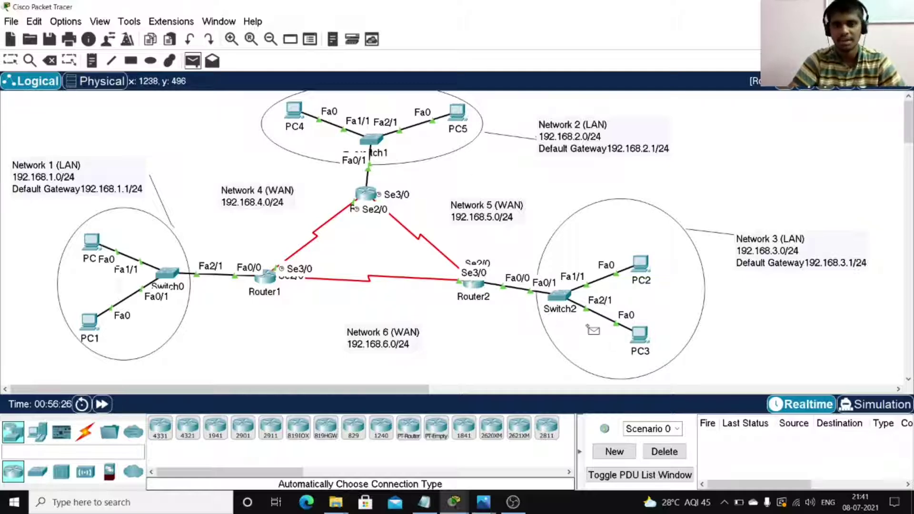
{"action": "left_click", "coordinate": [647, 343]}
{"action": "left_click", "coordinate": [643, 266]}
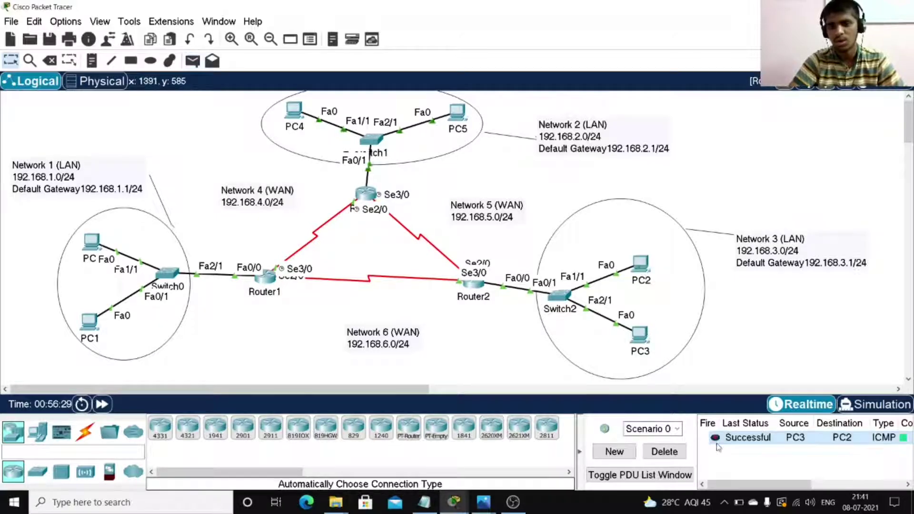
{"action": "left_click", "coordinate": [665, 451]}
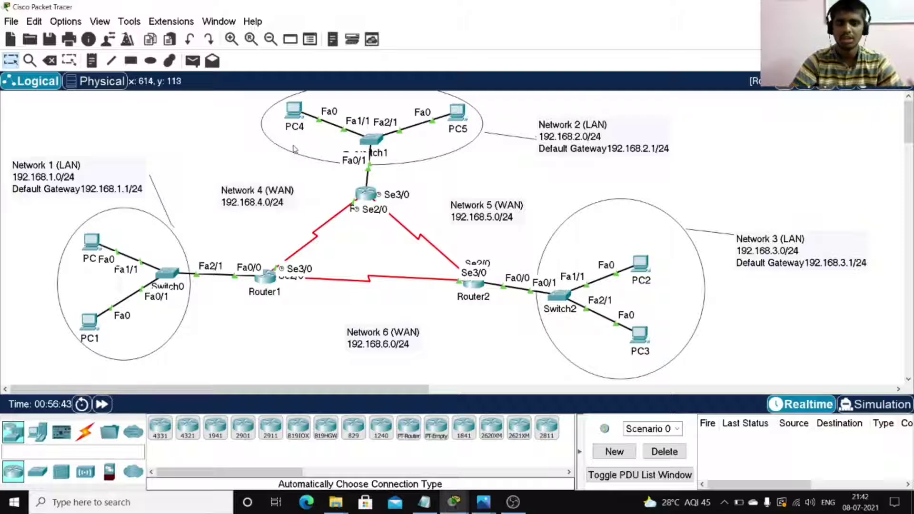
- Test connectivity between Networks 2 and 3 by sending a simple PDU from PC4 to PC3, and clear the PDU list
{"action": "left_click", "coordinate": [193, 60]}
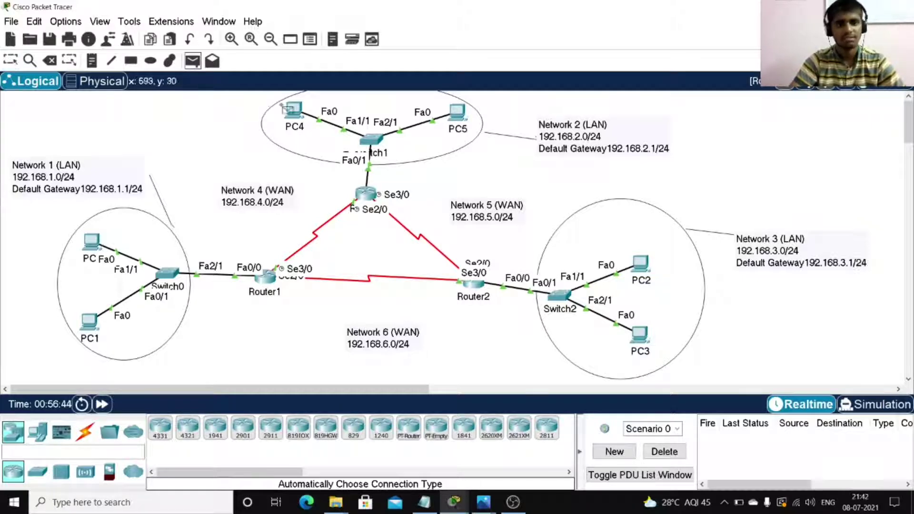
{"action": "left_click", "coordinate": [295, 116]}
{"action": "left_click", "coordinate": [641, 335]}
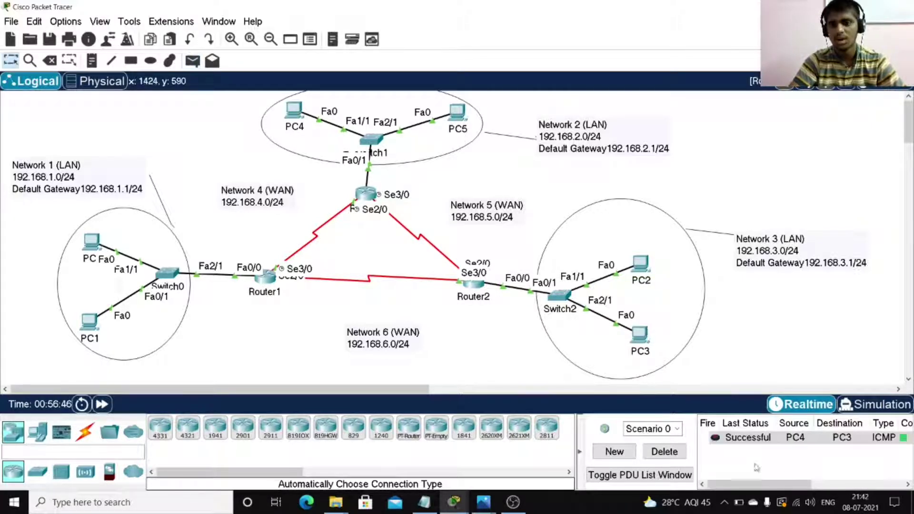
{"action": "left_click", "coordinate": [678, 452]}
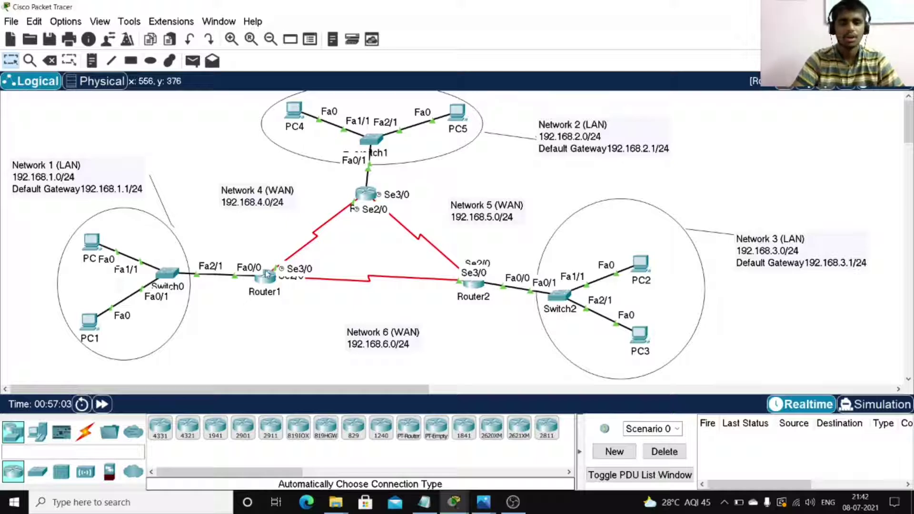
- Review Router1's port summary, shift the router slightly, and reopen its configuration to examine the serial interface settings
{"action": "mouse_move", "coordinate": [267, 273]}
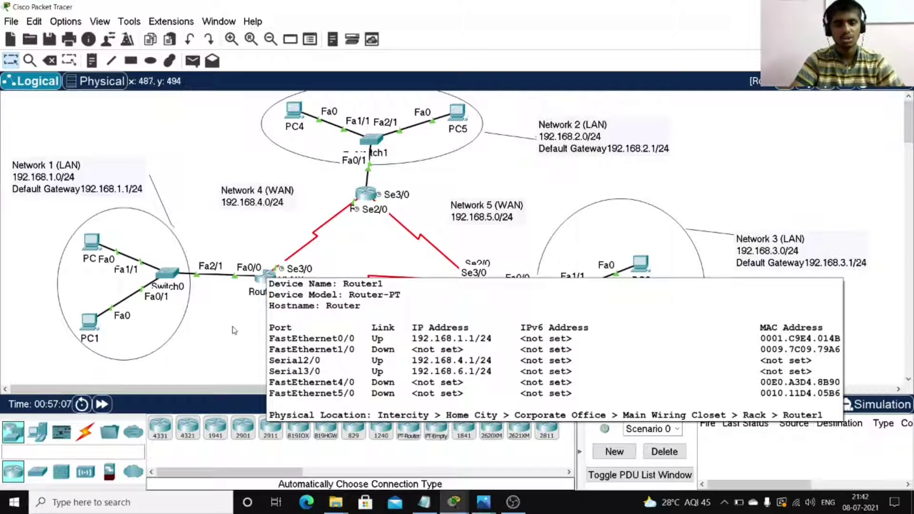
{"action": "mouse_move", "coordinate": [268, 278]}
{"action": "left_mouse_down"}
{"action": "mouse_move", "coordinate": [266, 325]}
{"action": "mouse_move", "coordinate": [268, 278]}
{"action": "mouse_move", "coordinate": [276, 292]}
{"action": "mouse_move", "coordinate": [279, 281]}
{"action": "mouse_move", "coordinate": [273, 288]}
{"action": "left_mouse_up"}
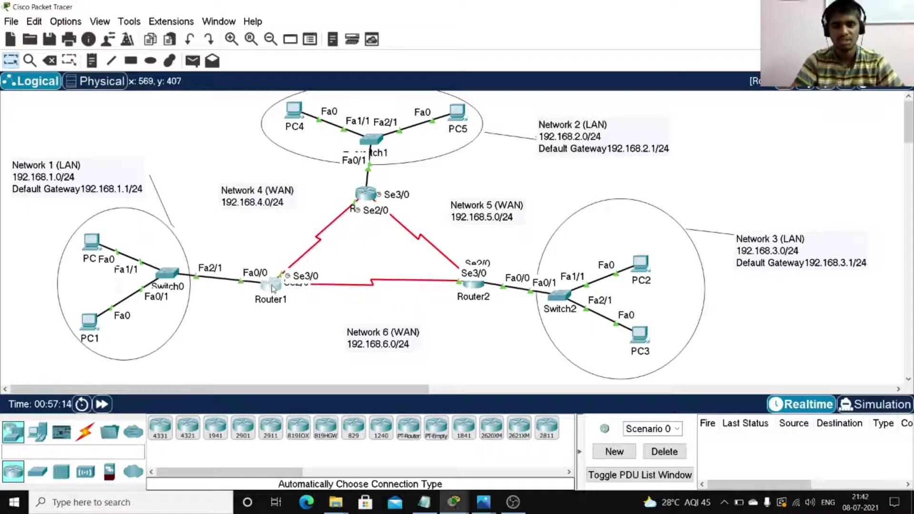
{"action": "left_click", "coordinate": [274, 288]}
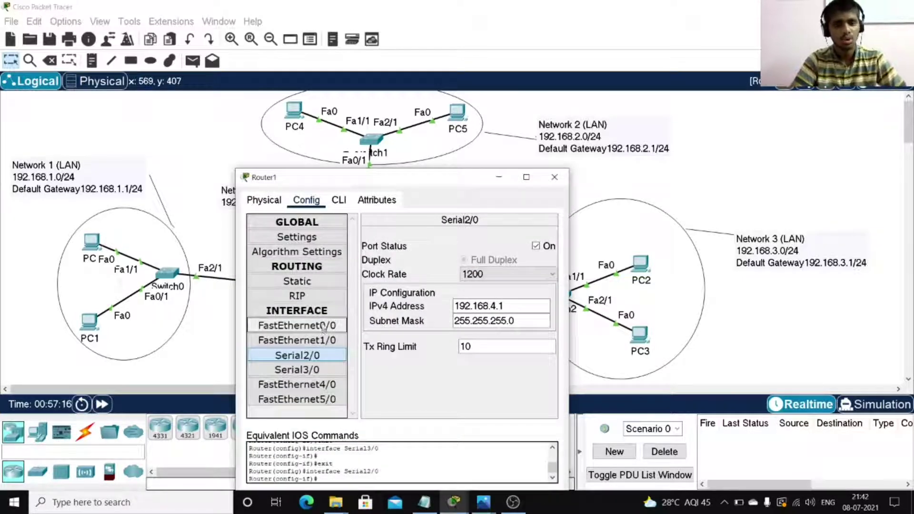
{"action": "left_click", "coordinate": [313, 367]}
{"action": "left_click", "coordinate": [312, 360]}
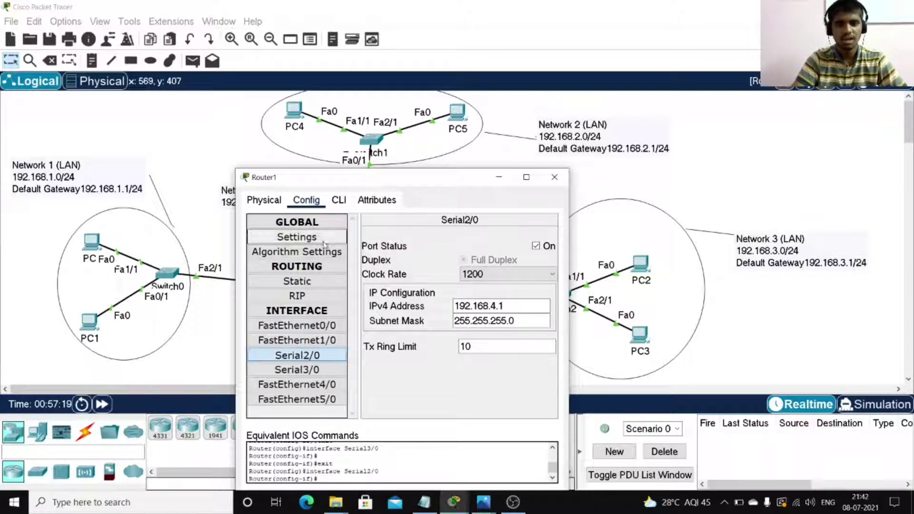
- Review the networks advertised in Router1's RIP routing configuration and close its configuration window
{"action": "left_click_drag", "start_coordinate": [313, 185], "coordinate": [517, 159]}
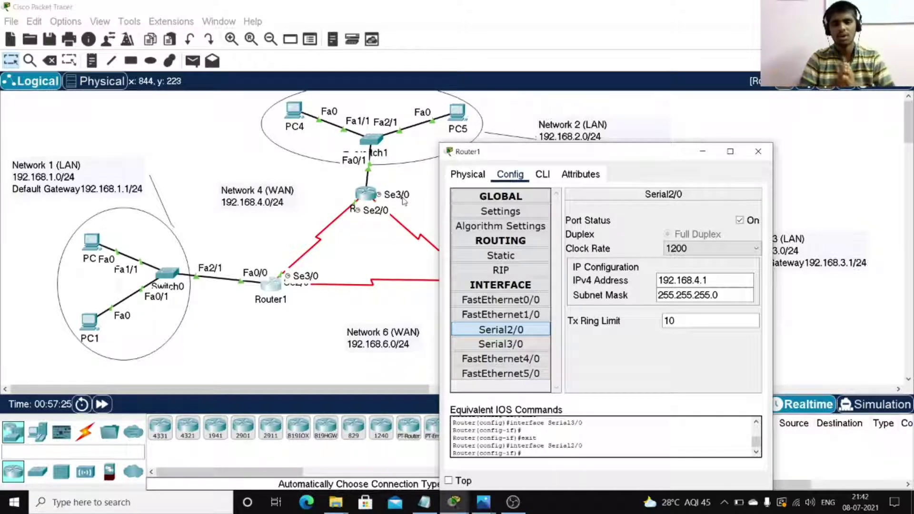
{"action": "left_click", "coordinate": [482, 275]}
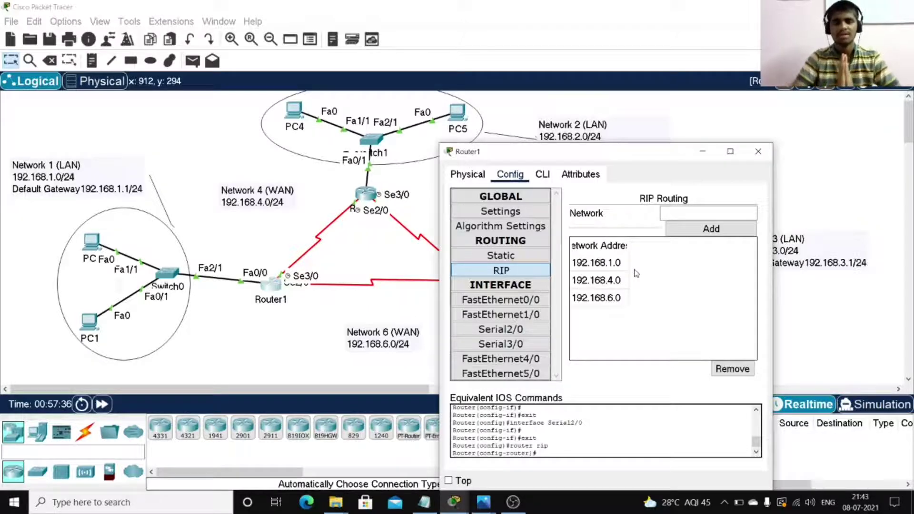
{"action": "left_click", "coordinate": [758, 152]}
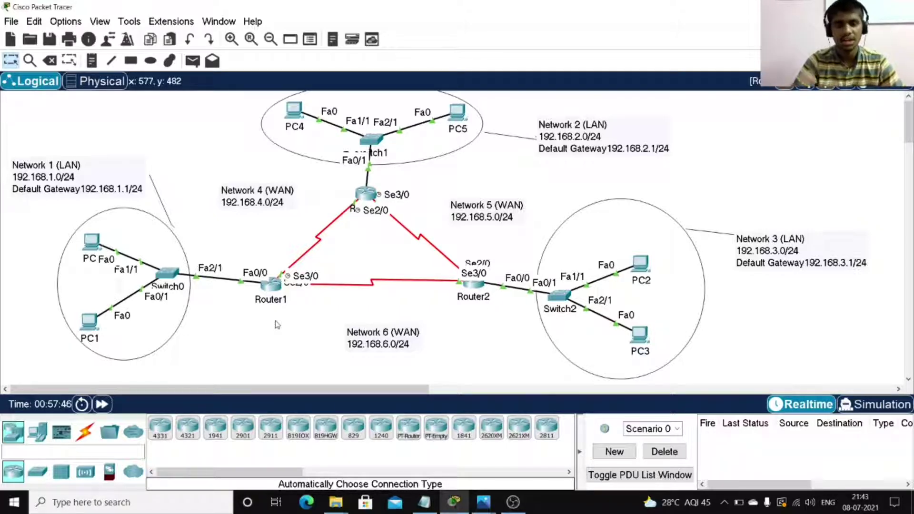
- Turn off the port status of Router1's Serial2/0 interface and close the configuration window
{"action": "left_click", "coordinate": [271, 285]}
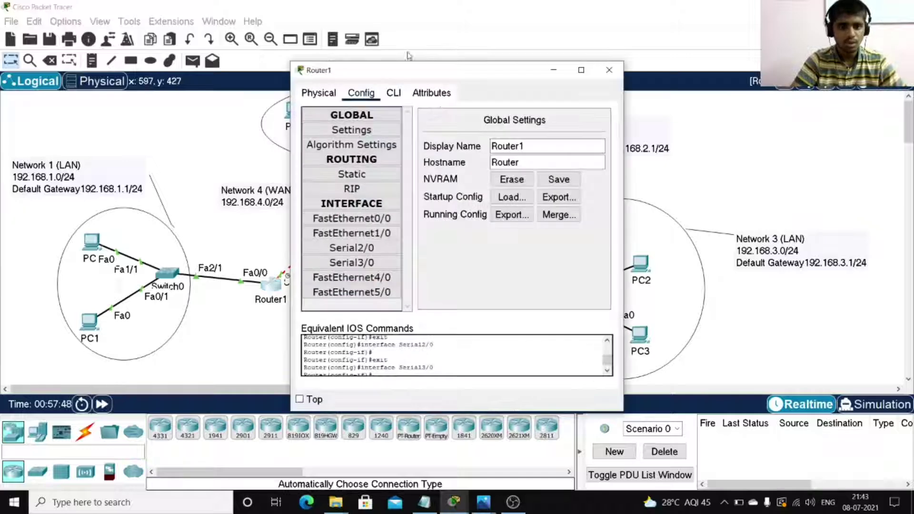
{"action": "left_click", "coordinate": [367, 253]}
{"action": "left_click_drag", "start_coordinate": [388, 71], "coordinate": [539, 83]}
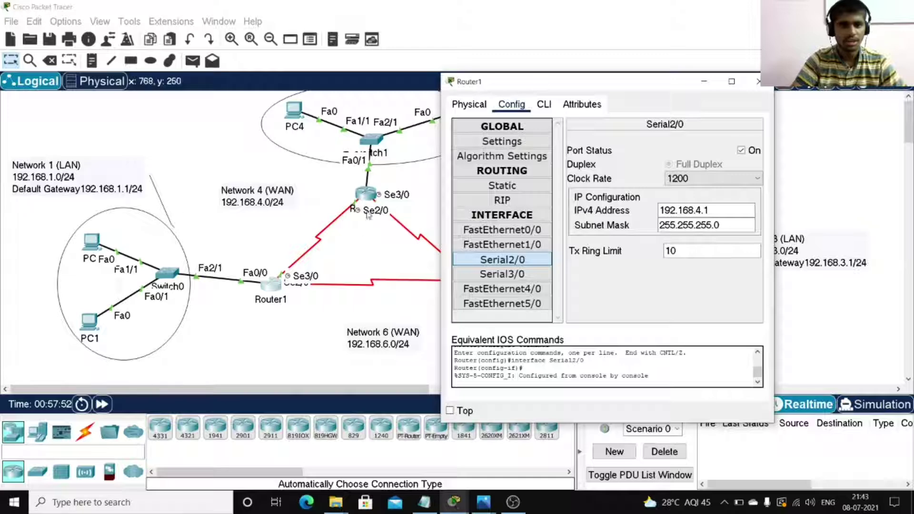
{"action": "left_click", "coordinate": [742, 152]}
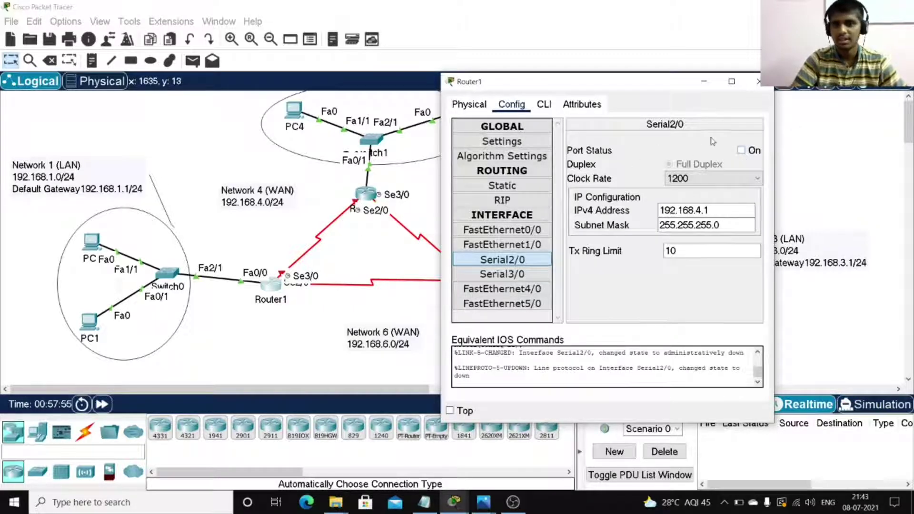
{"action": "left_click", "coordinate": [758, 81]}
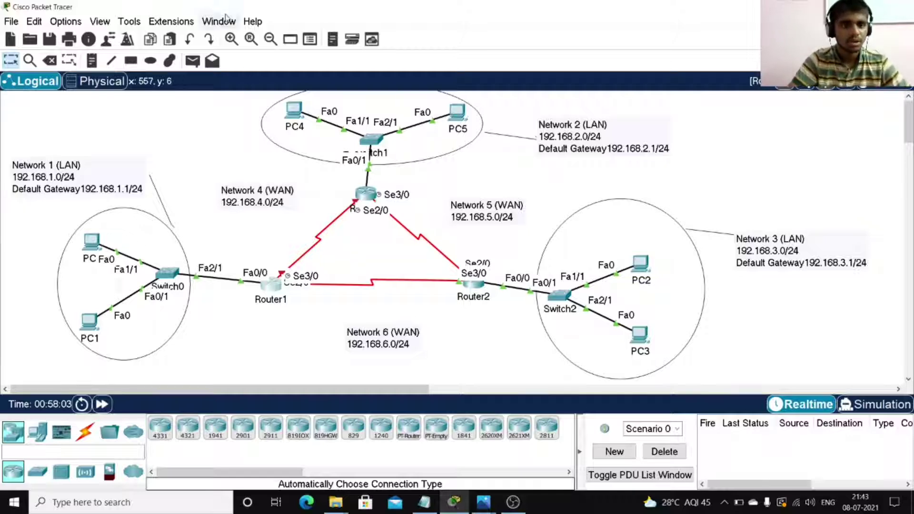
- Test the alternate path from Network 1 to Network 2 with a repeatedly fired simple PDU from PC0 to PC5, and clear the PDU list
{"action": "left_click", "coordinate": [192, 60]}
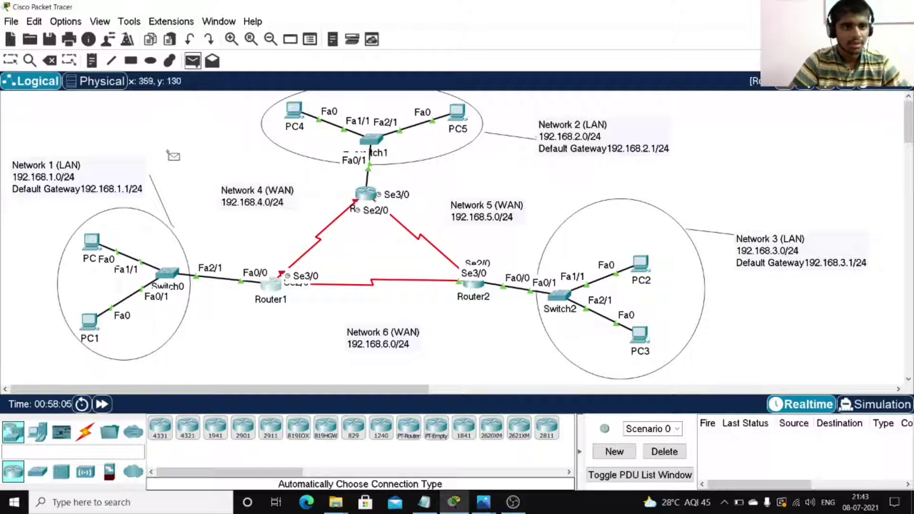
{"action": "left_click", "coordinate": [98, 245]}
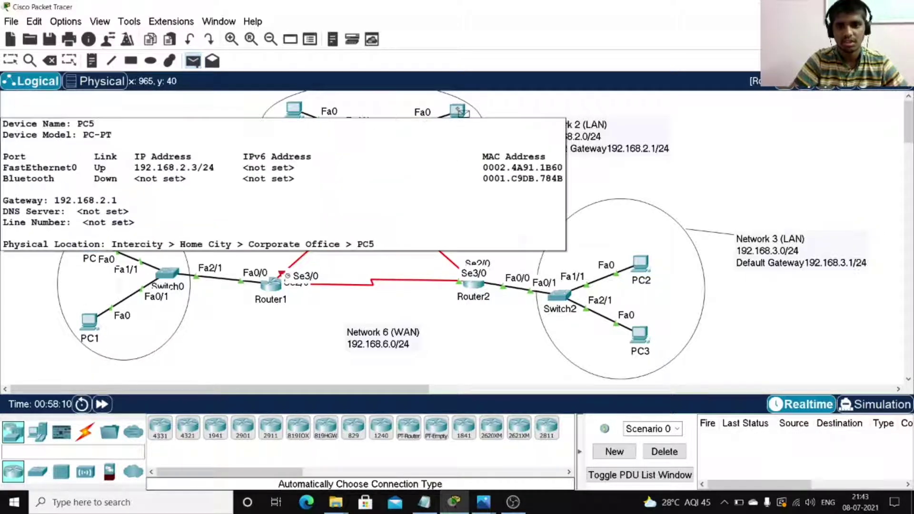
{"action": "left_click", "coordinate": [458, 110]}
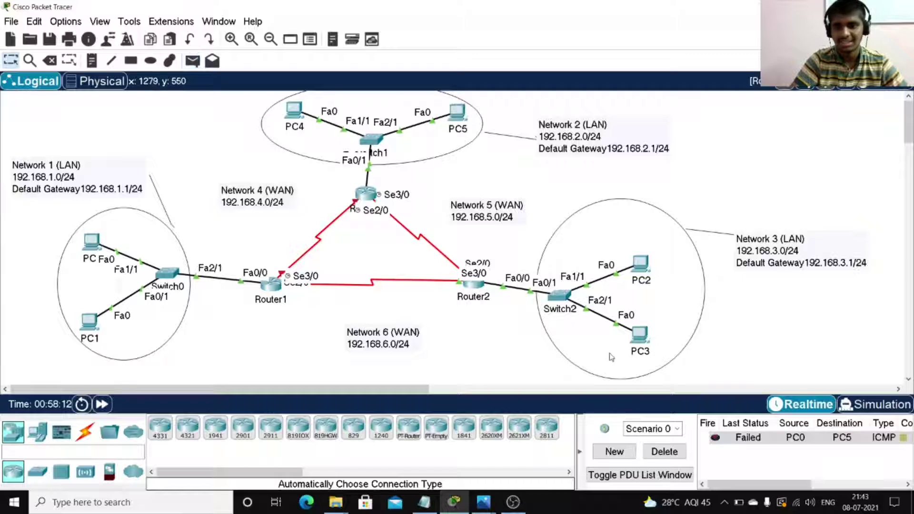
{"action": "double_click", "coordinate": [716, 439]}
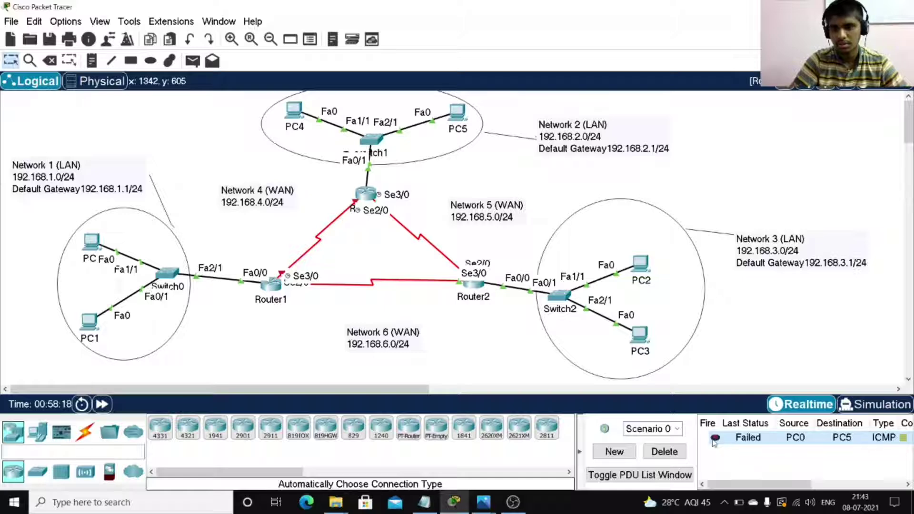
{"action": "double_click", "coordinate": [715, 438]}
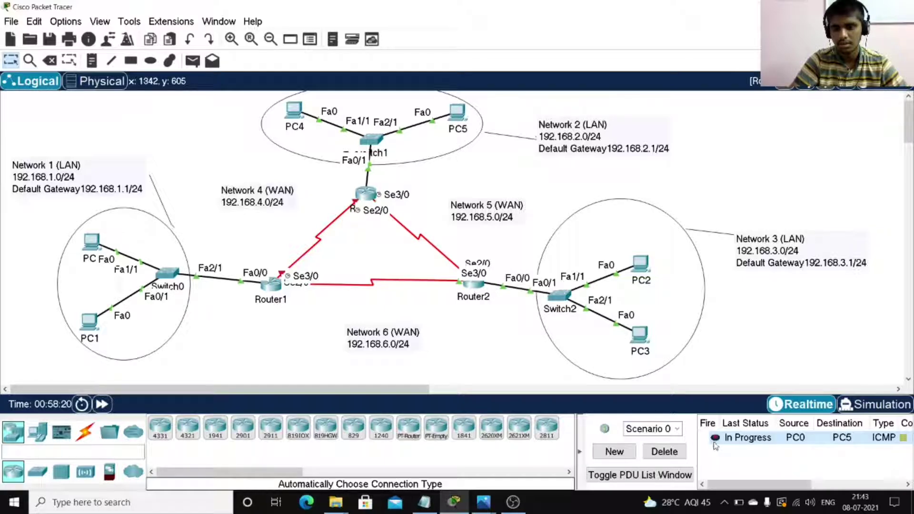
{"action": "double_click", "coordinate": [718, 437]}
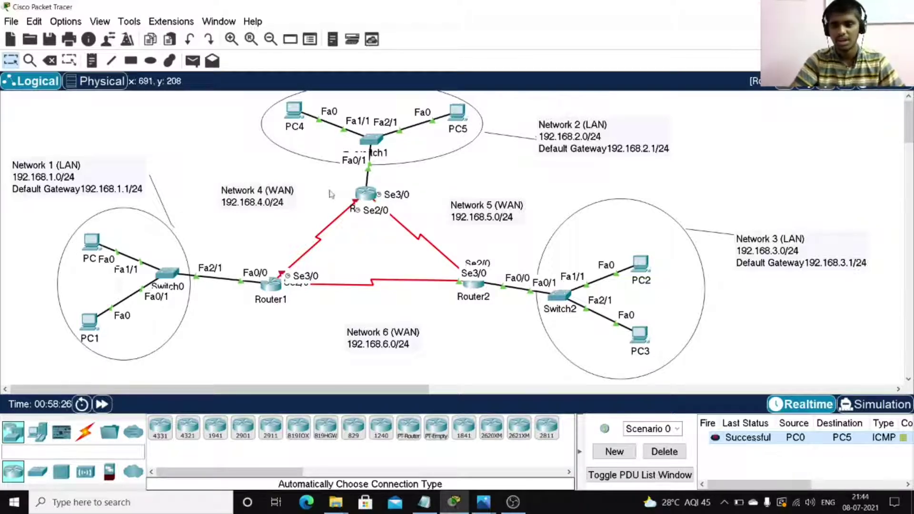
{"action": "left_click", "coordinate": [192, 61]}
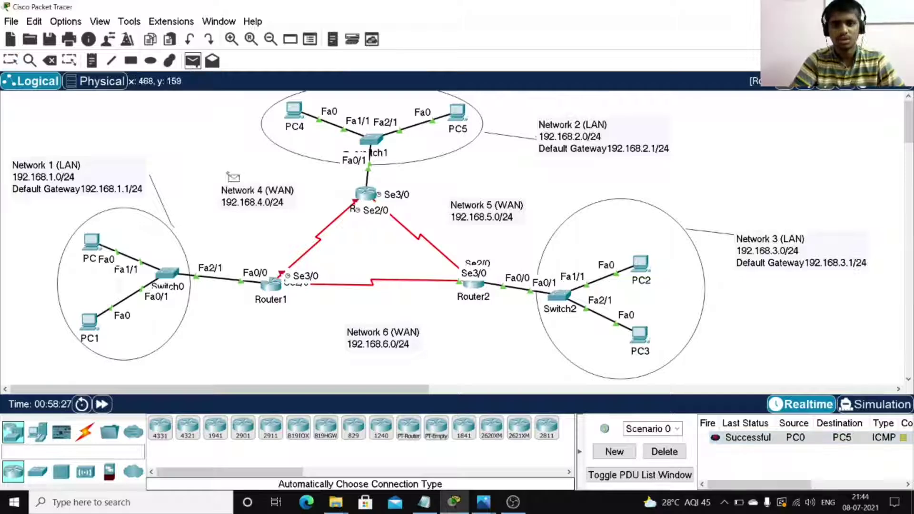
{"action": "key", "text": "Escape"}
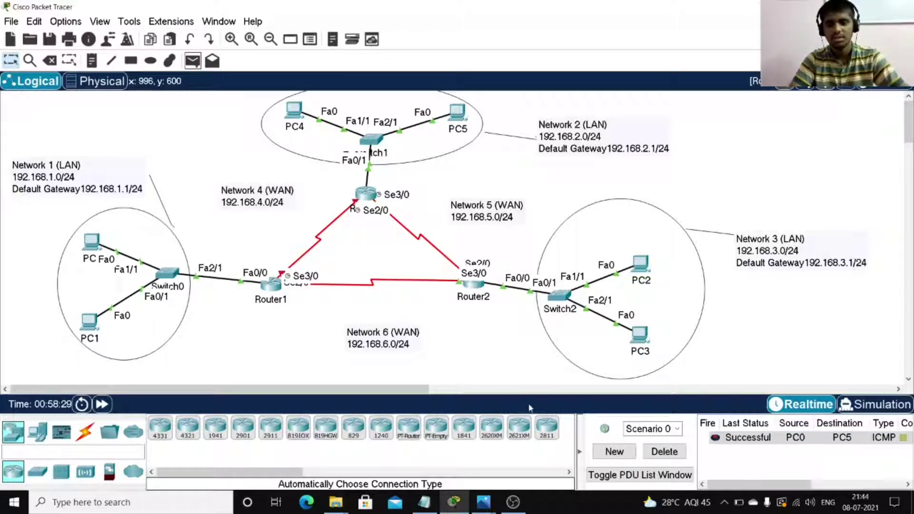
{"action": "left_click", "coordinate": [649, 458]}
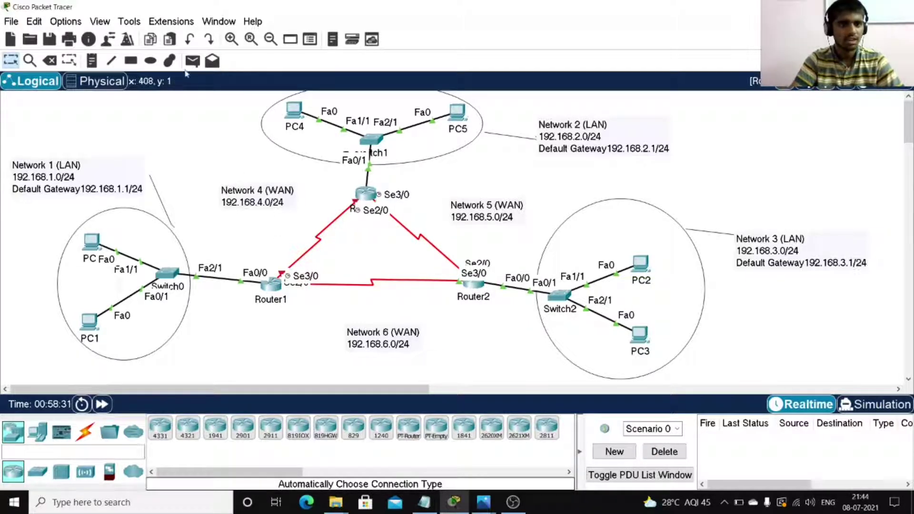
- Send another simple PDU from PC0 to PC5, switch to Simulation mode, and delete the scenario's PDU
{"action": "left_click", "coordinate": [193, 61]}
{"action": "left_click", "coordinate": [91, 242]}
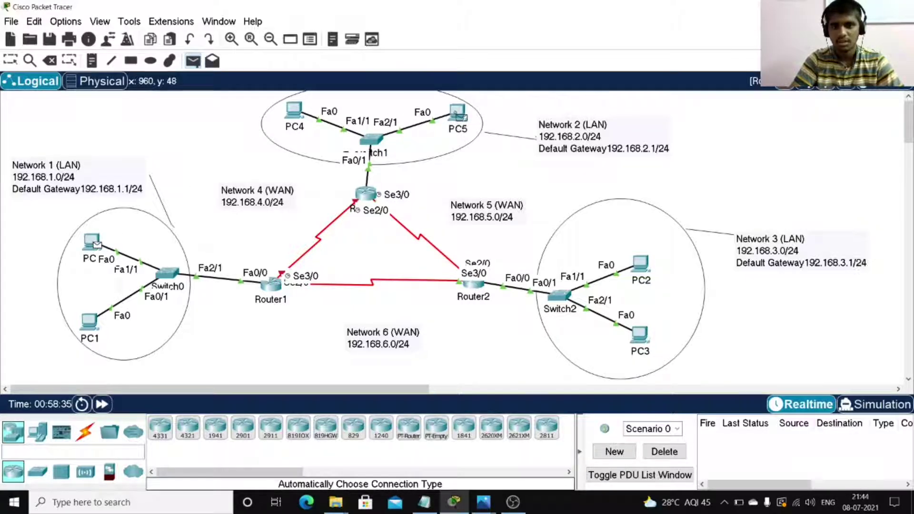
{"action": "left_click", "coordinate": [457, 117]}
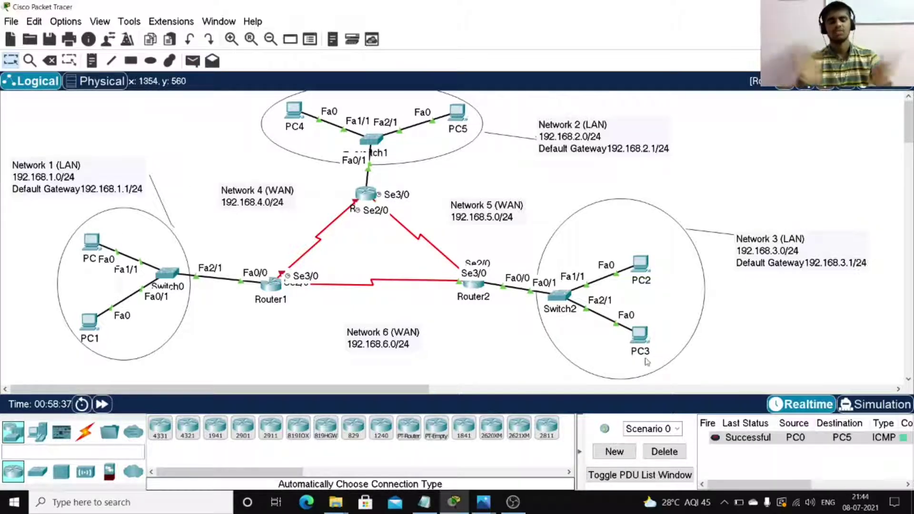
{"action": "left_click", "coordinate": [877, 405]}
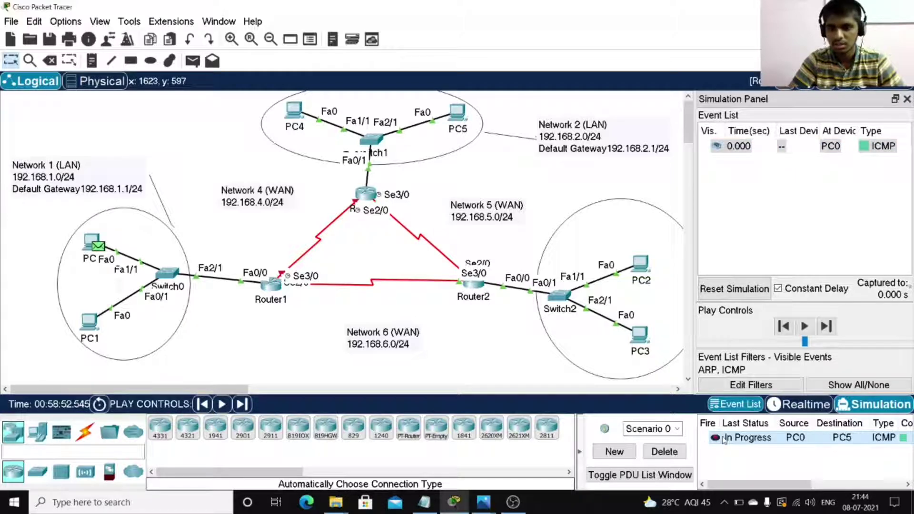
{"action": "left_click", "coordinate": [664, 452]}
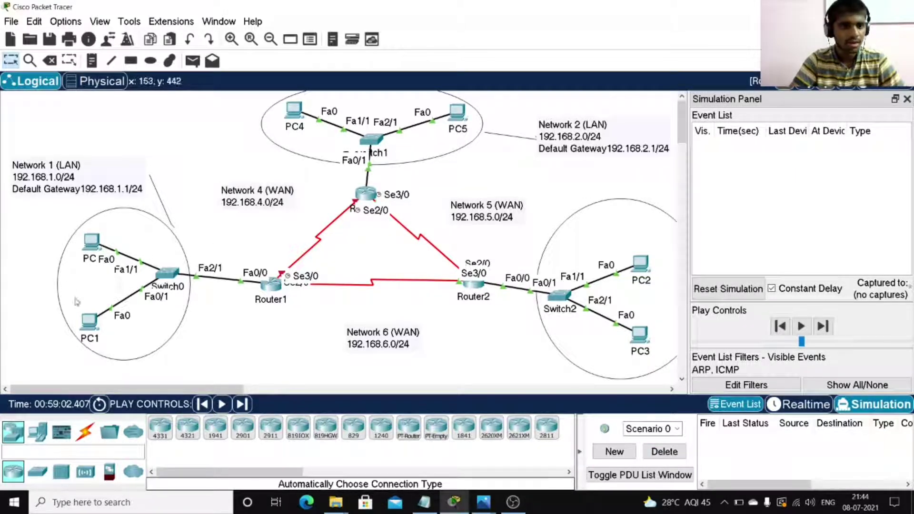
- Try a simulated simple PDU from PC1 to PC5 with all event types hidden, close the simulation panel, and clear the PDU list
{"action": "left_click", "coordinate": [195, 64]}
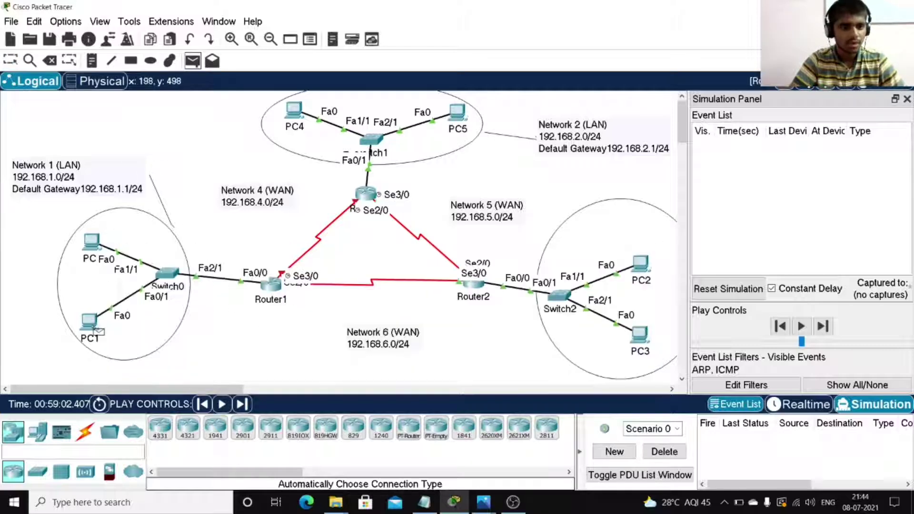
{"action": "left_click", "coordinate": [90, 322]}
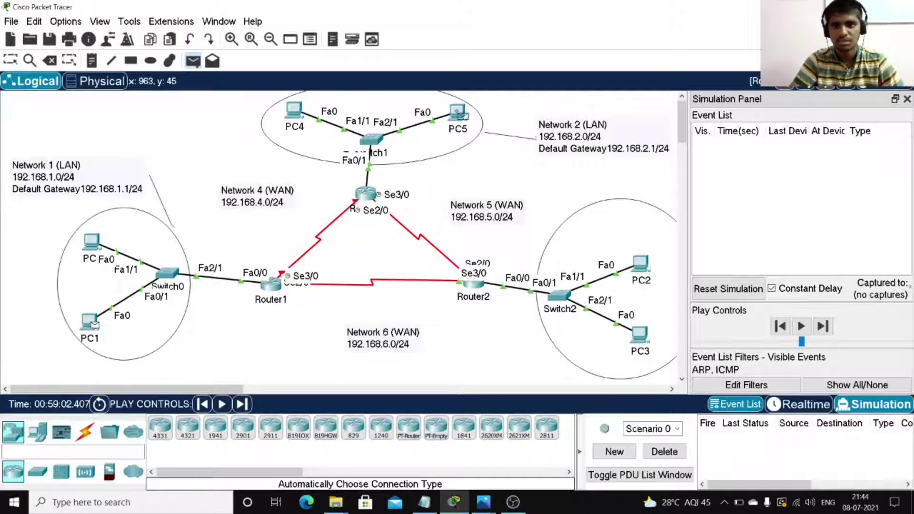
{"action": "left_click", "coordinate": [459, 114]}
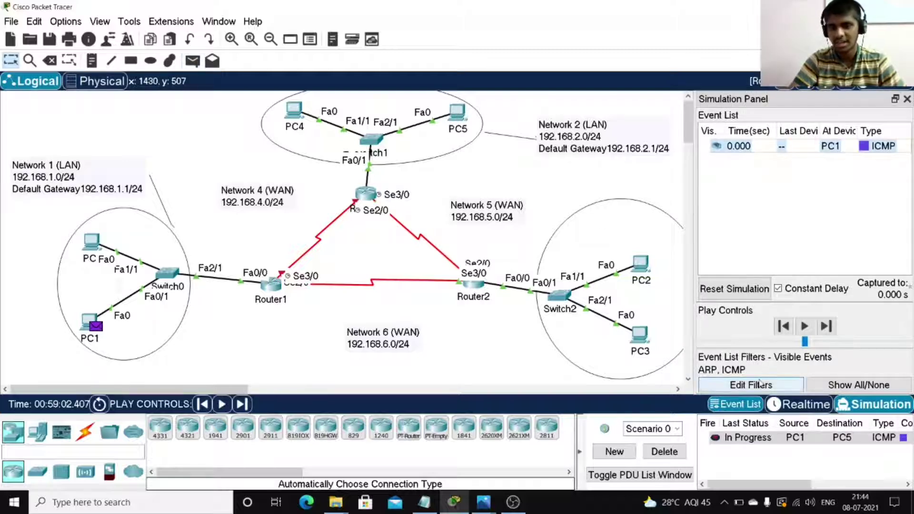
{"action": "left_click", "coordinate": [868, 384]}
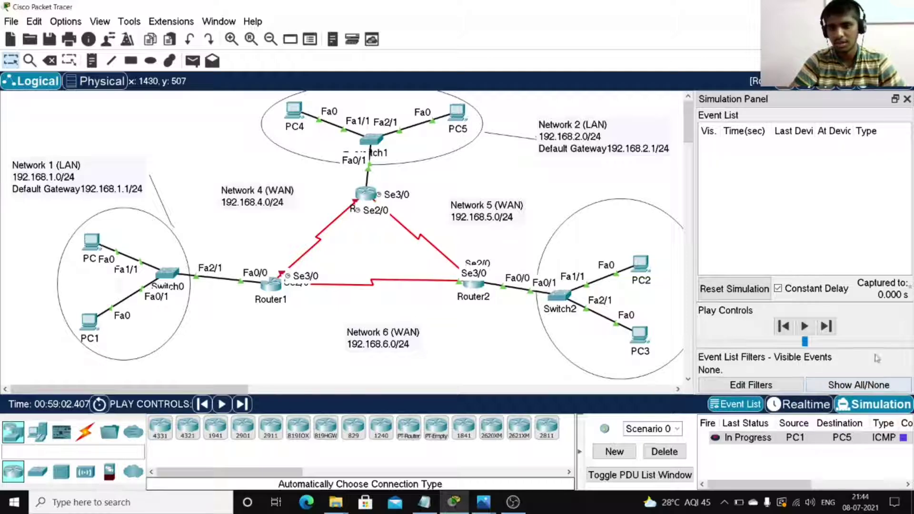
{"action": "left_click", "coordinate": [734, 286]}
{"action": "left_click", "coordinate": [908, 99]}
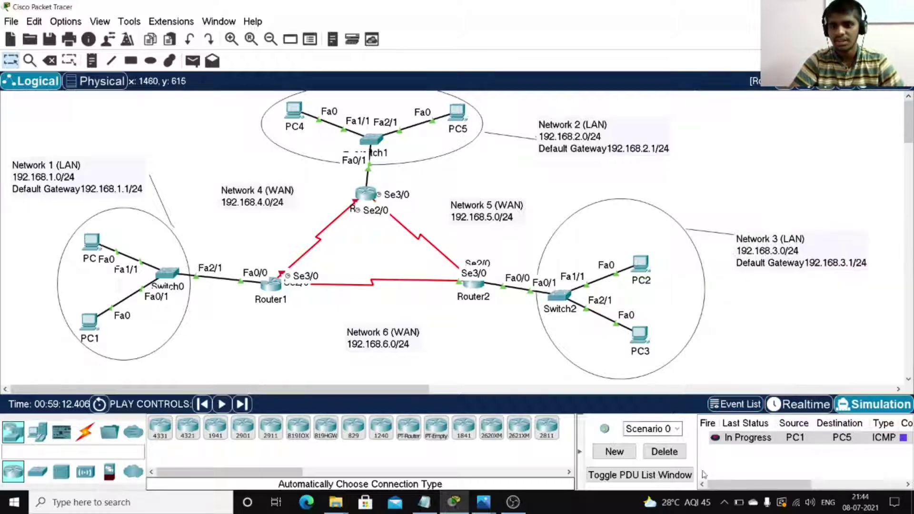
{"action": "left_click", "coordinate": [664, 455]}
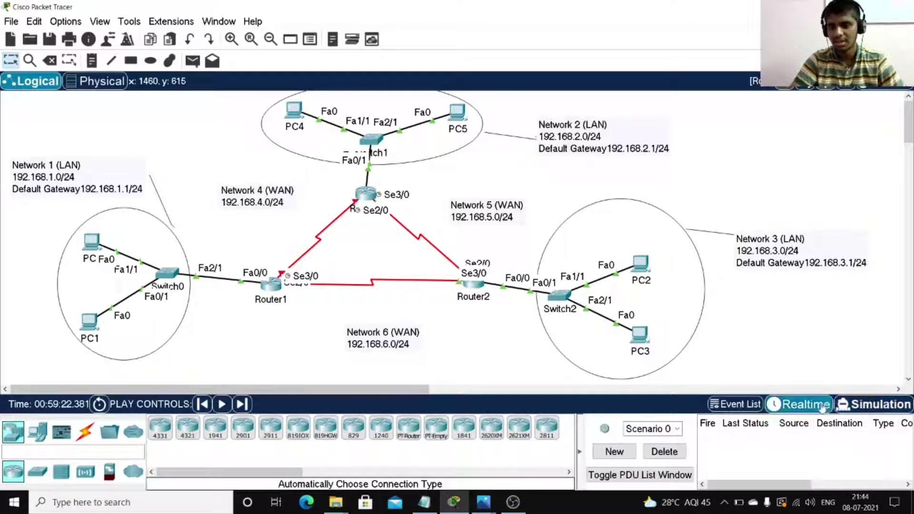
- Reopen the simulation panel as a floating window and limit the visible events to ARP and ICMP
{"action": "left_click", "coordinate": [864, 408]}
{"action": "left_click", "coordinate": [865, 407]}
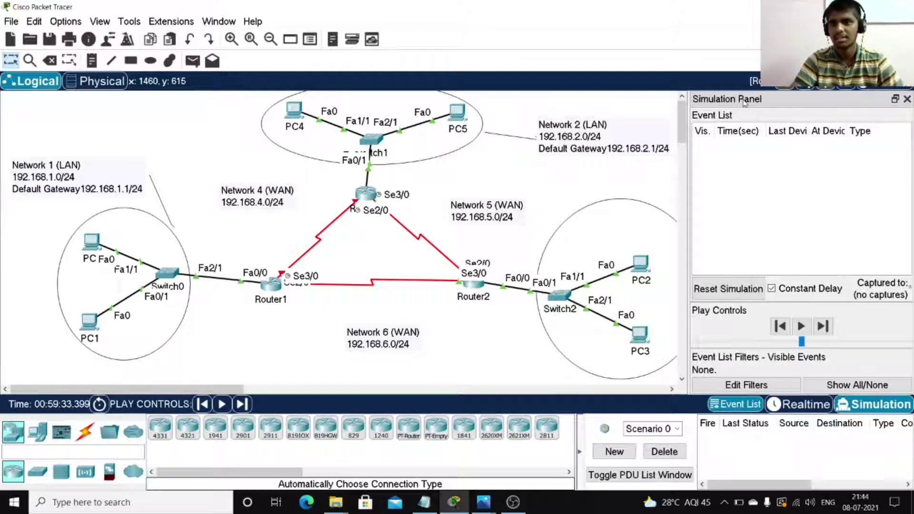
{"action": "mouse_move", "coordinate": [745, 101]}
{"action": "left_mouse_down"}
{"action": "mouse_move", "coordinate": [810, 148]}
{"action": "mouse_move", "coordinate": [810, 119]}
{"action": "mouse_move", "coordinate": [850, 199]}
{"action": "mouse_move", "coordinate": [746, 204]}
{"action": "mouse_move", "coordinate": [687, 131]}
{"action": "mouse_move", "coordinate": [733, 113]}
{"action": "left_mouse_up"}
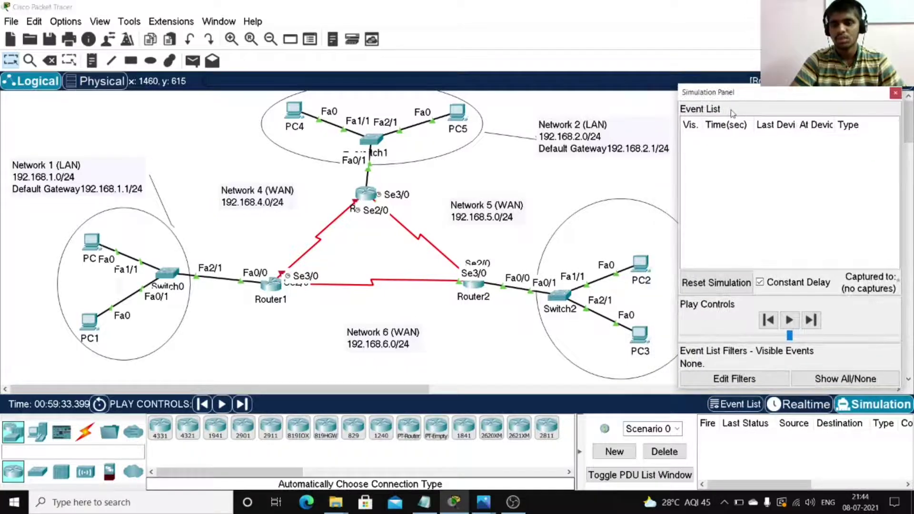
{"action": "left_click", "coordinate": [830, 381]}
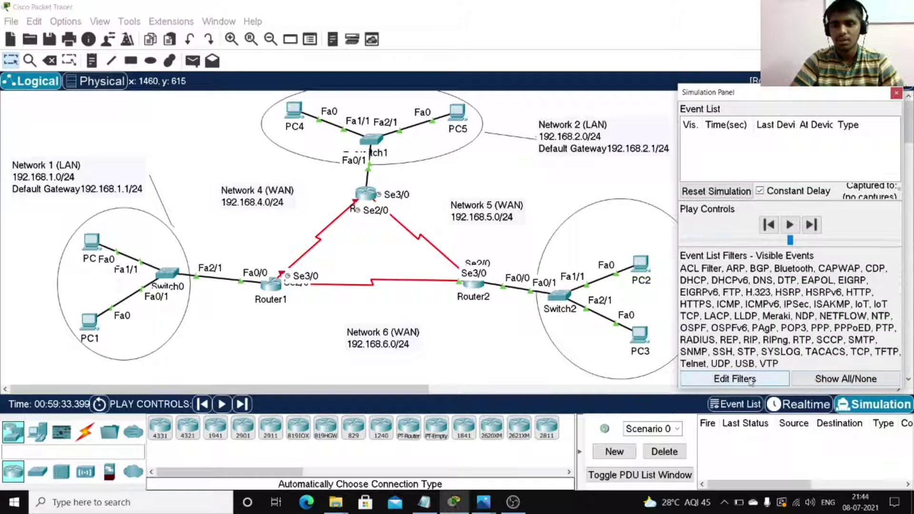
{"action": "left_click", "coordinate": [818, 381]}
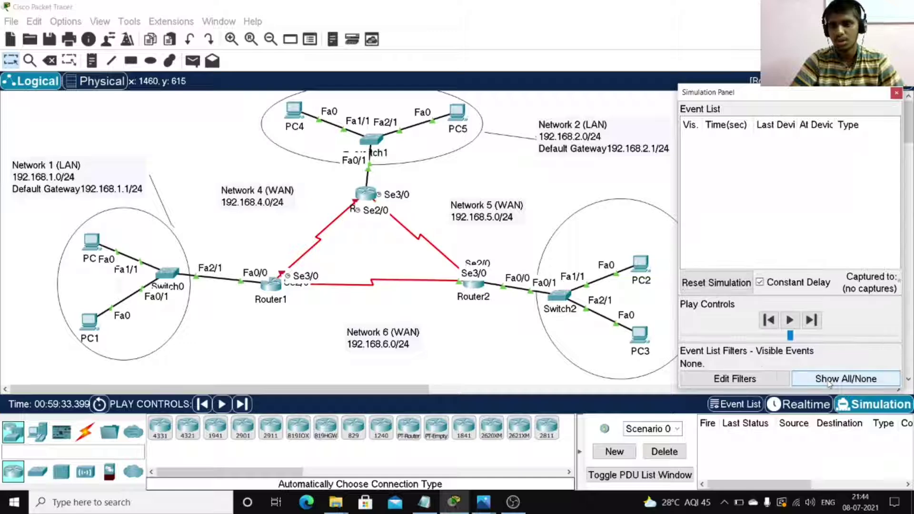
{"action": "left_click", "coordinate": [754, 385]}
{"action": "left_click", "coordinate": [388, 119]}
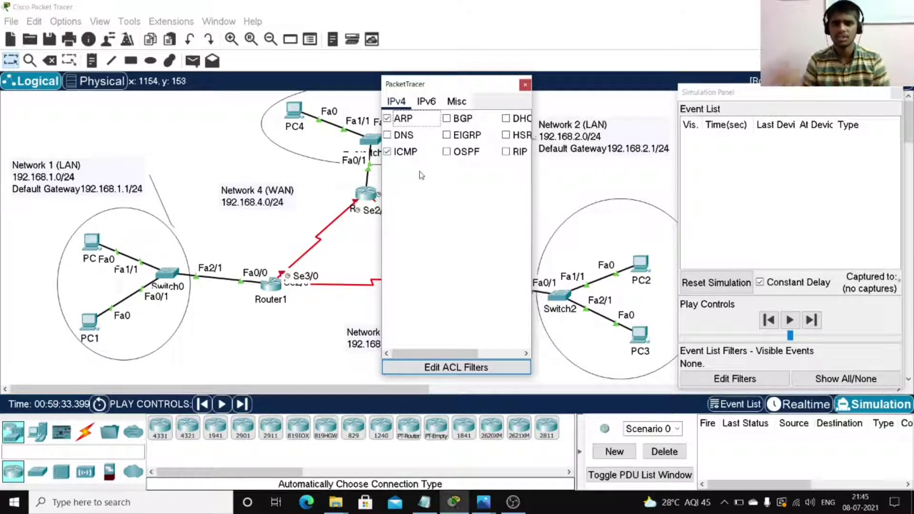
{"action": "left_click", "coordinate": [525, 86]}
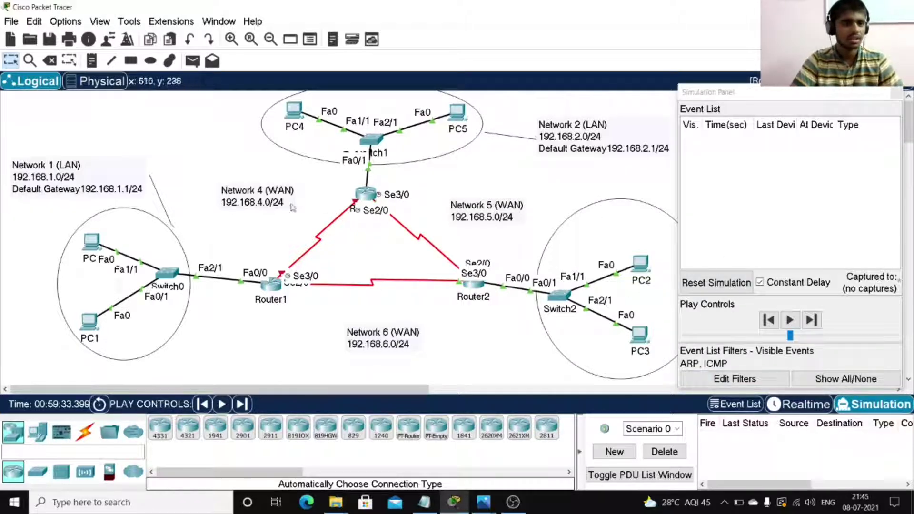
- Add a simple PDU from PC0 to PC5 to the simulation
{"action": "left_click", "coordinate": [194, 64]}
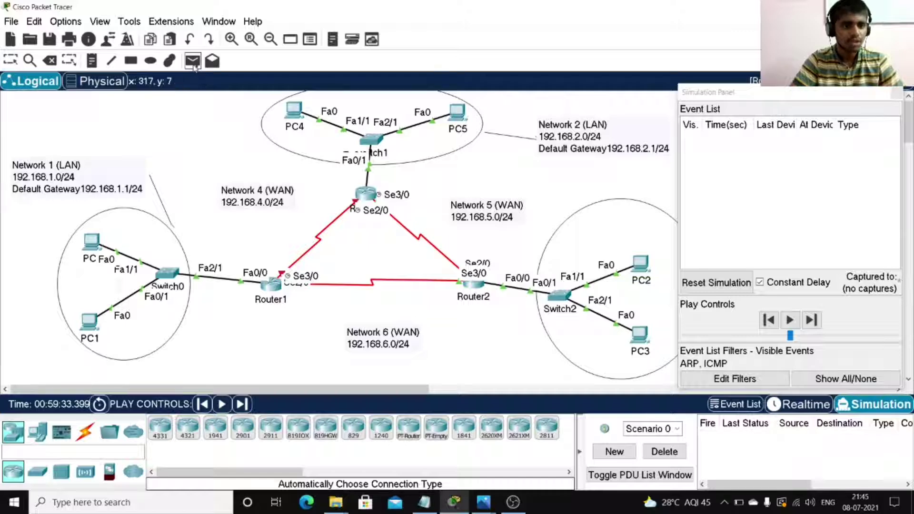
{"action": "left_click", "coordinate": [92, 242]}
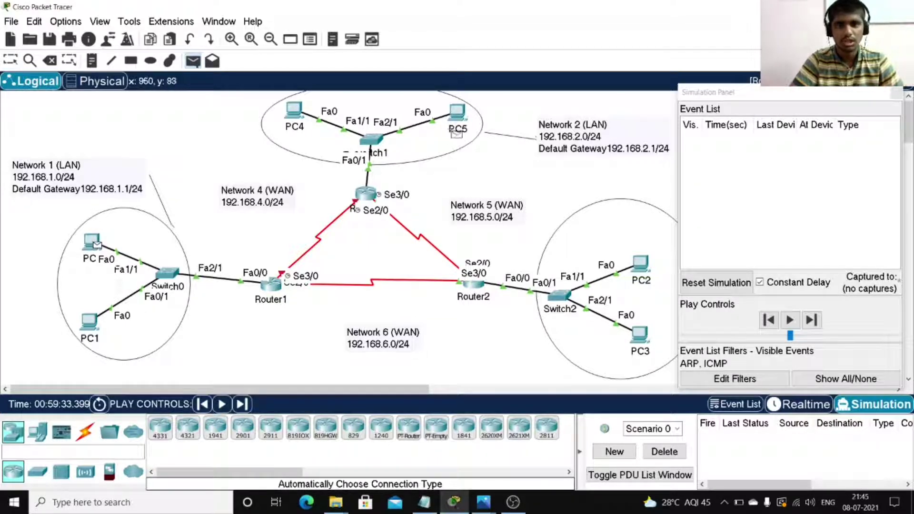
{"action": "left_click", "coordinate": [459, 116]}
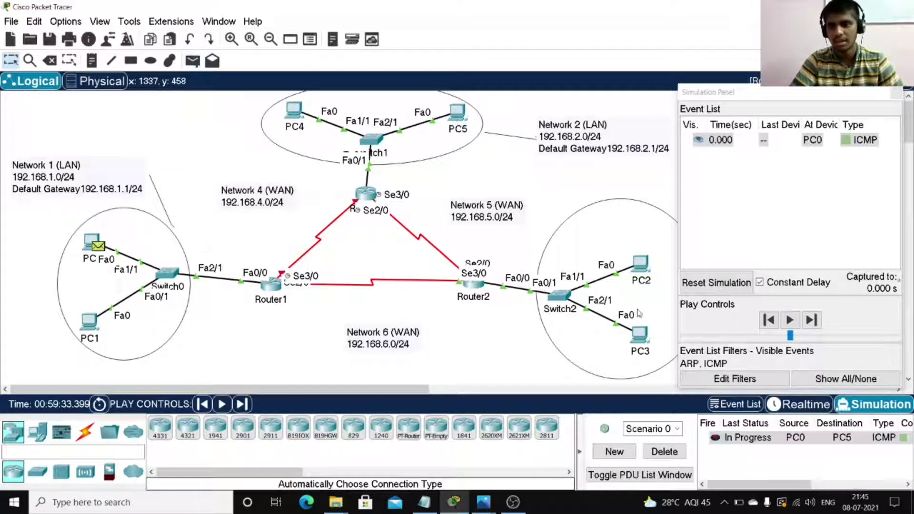
- Run the simulation of the PDU from PC0 to PC5 until the reply returns to PC0
{"action": "left_click", "coordinate": [789, 320]}
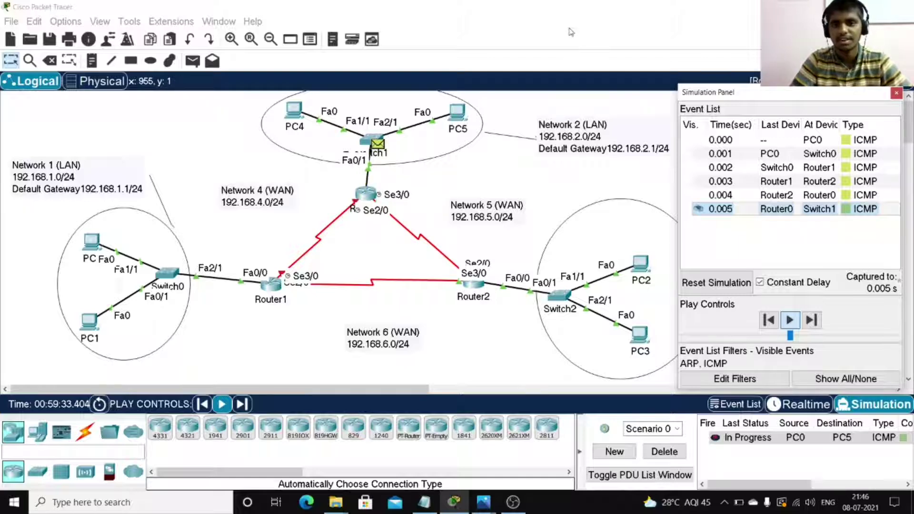
{"action": "left_click", "coordinate": [810, 322]}
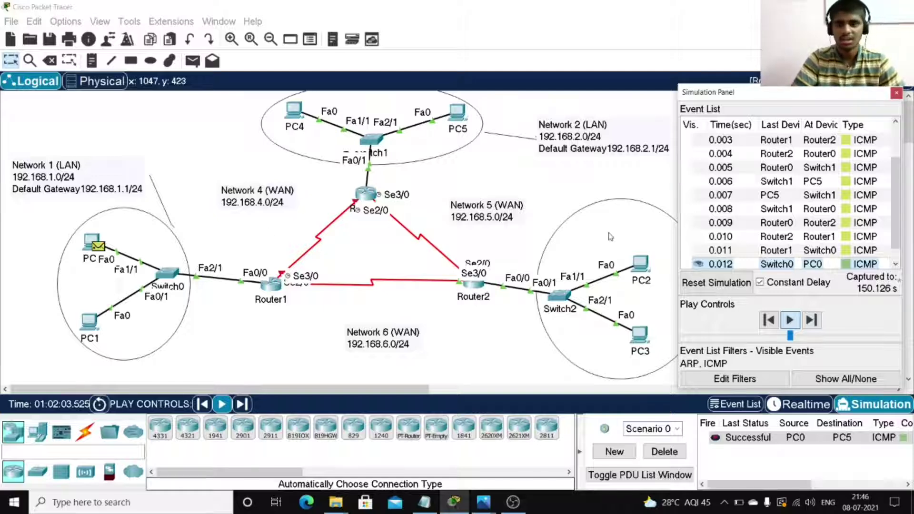
- Close the simulation panel, clear the full event list, and delete the scenario's PDU
{"action": "left_click", "coordinate": [897, 94]}
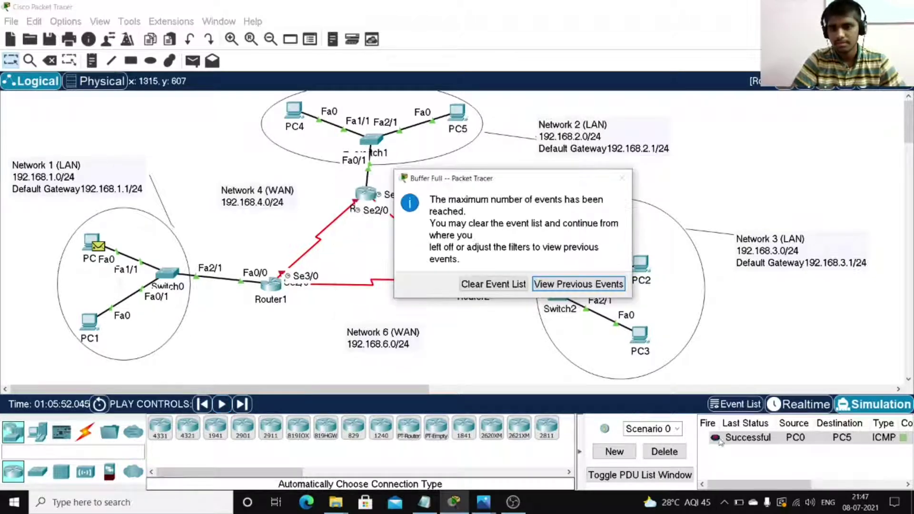
{"action": "left_click", "coordinate": [494, 285]}
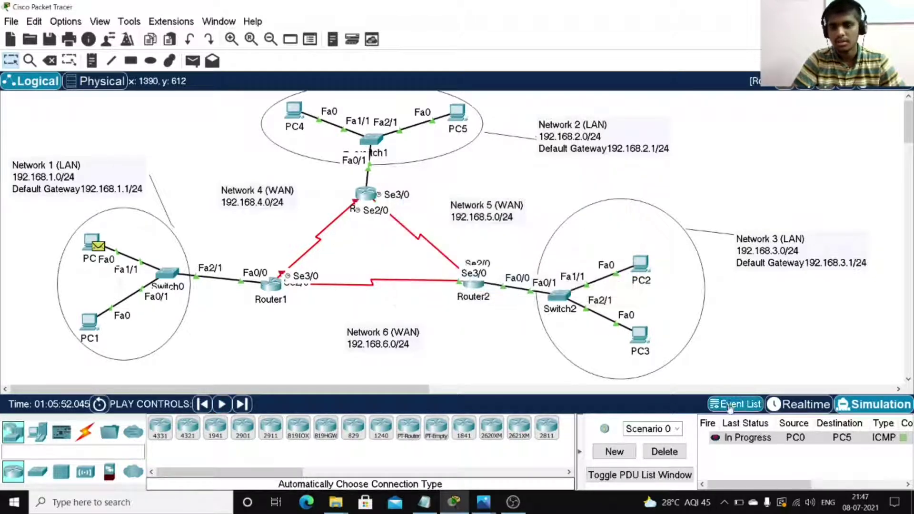
{"action": "left_click", "coordinate": [676, 453]}
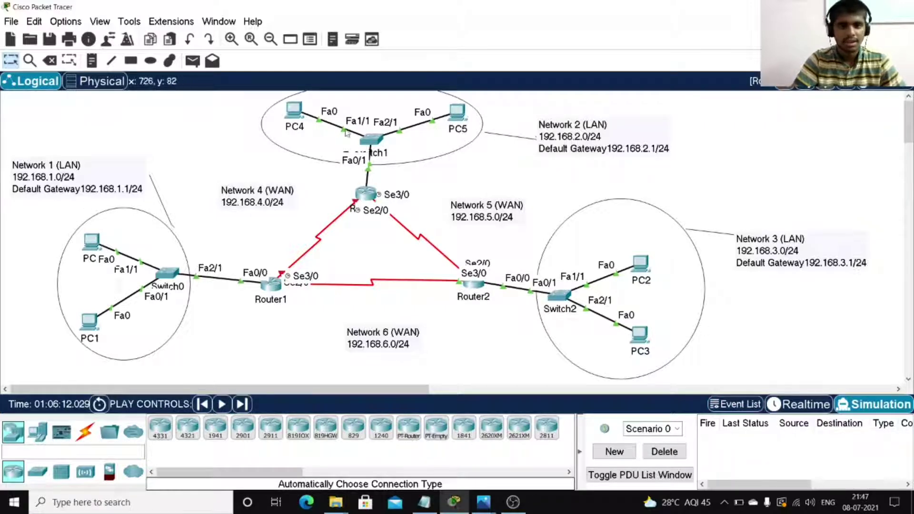
- Turn Router1's Serial2/0 port back on and close the router's configuration window
{"action": "left_click", "coordinate": [274, 292]}
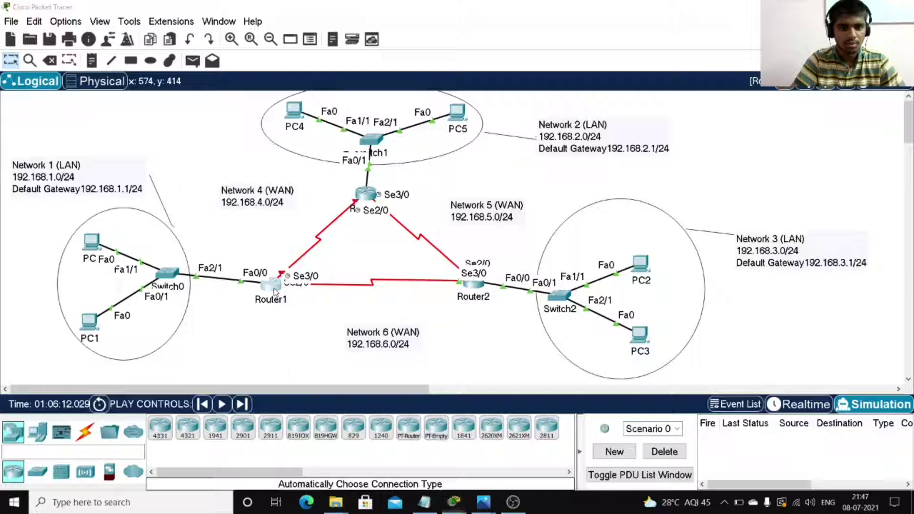
{"action": "left_click", "coordinate": [370, 248]}
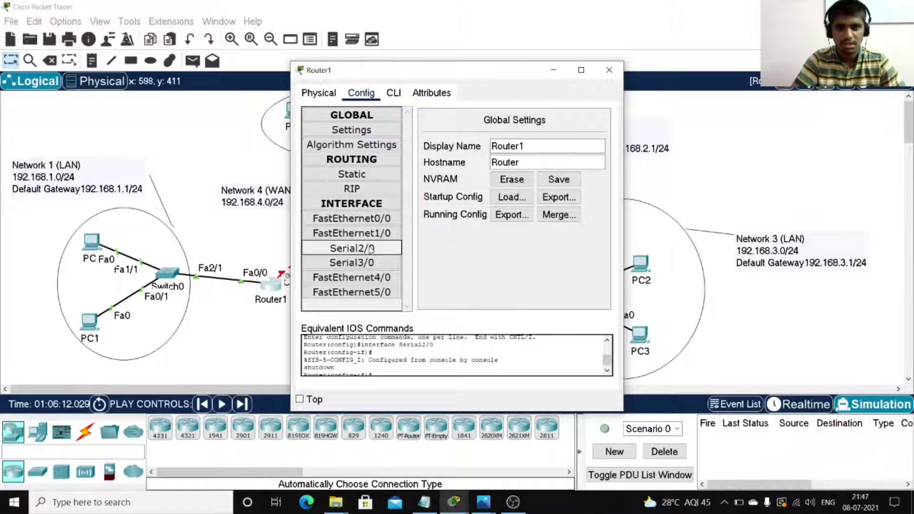
{"action": "left_click", "coordinate": [591, 139]}
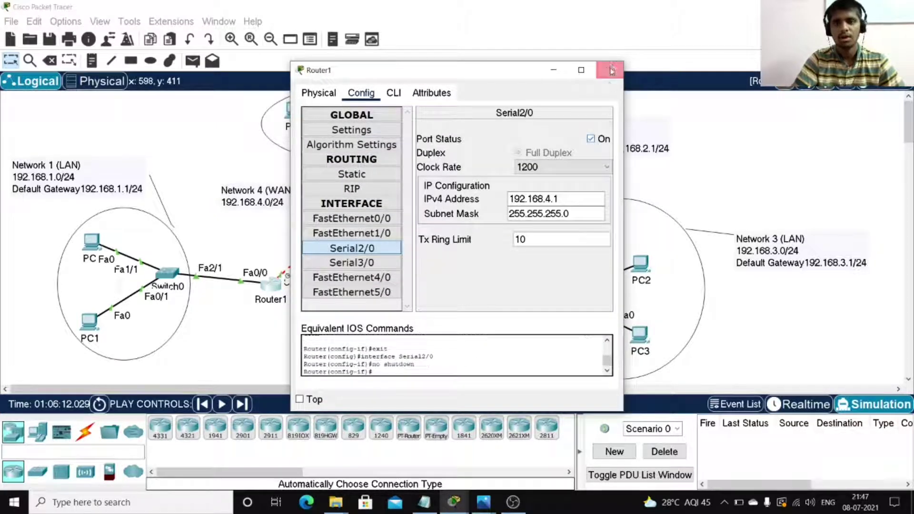
{"action": "left_click", "coordinate": [610, 71]}
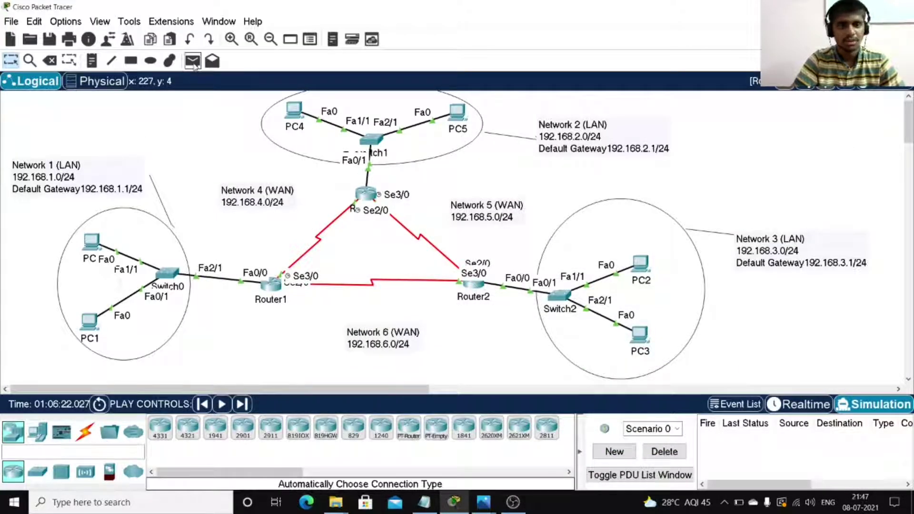
- Reopen the simulation panel as a floating window and play a simple PDU from PC0 to PC5
{"action": "left_click", "coordinate": [861, 404]}
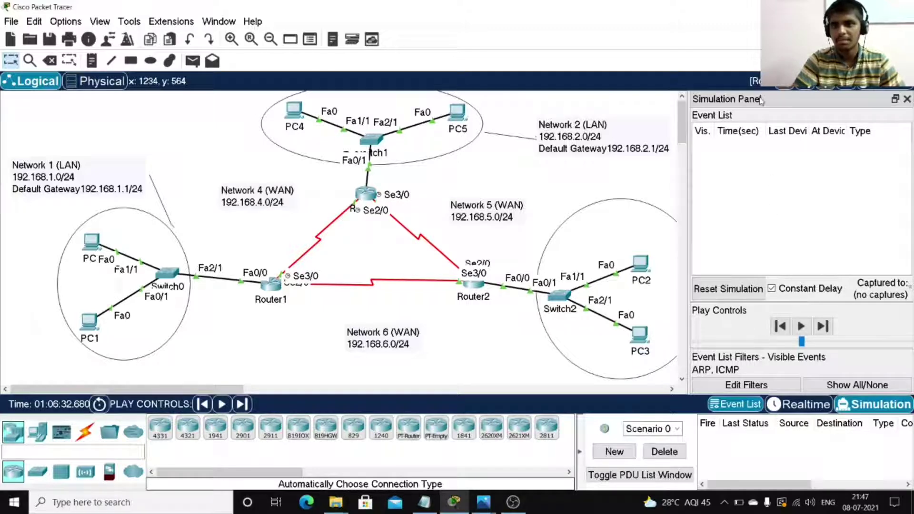
{"action": "left_click_drag", "start_coordinate": [761, 100], "coordinate": [742, 97]}
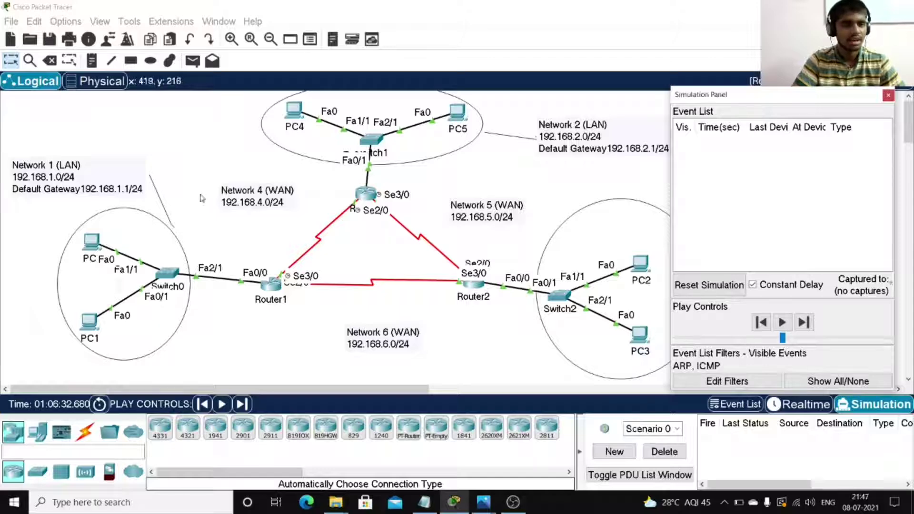
{"action": "left_click", "coordinate": [194, 61]}
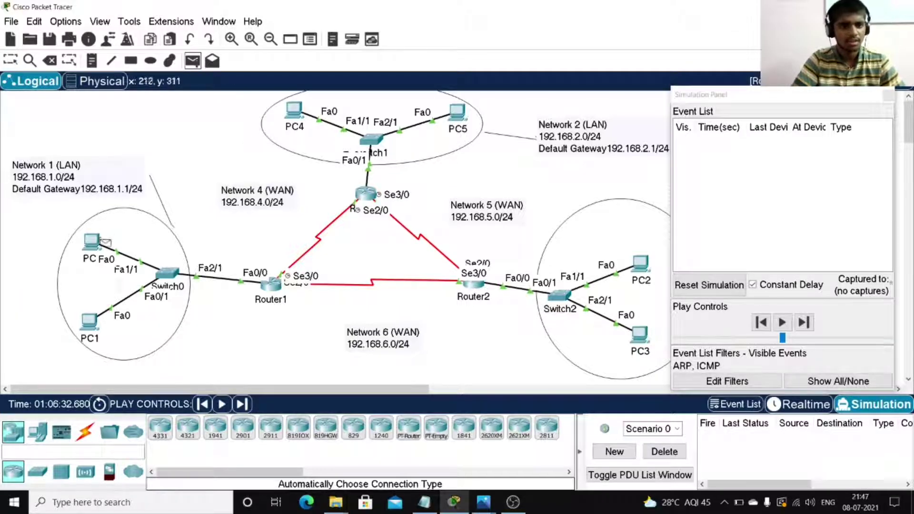
{"action": "left_click", "coordinate": [91, 242]}
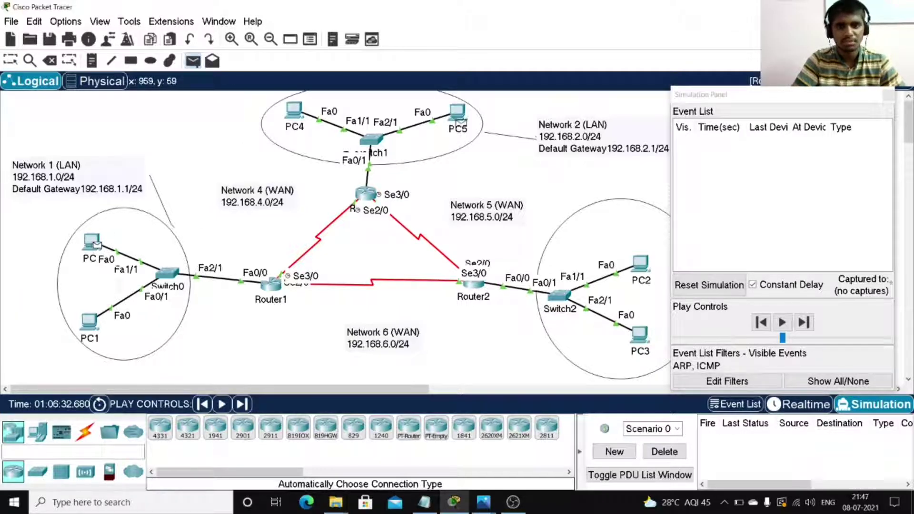
{"action": "left_click", "coordinate": [457, 112]}
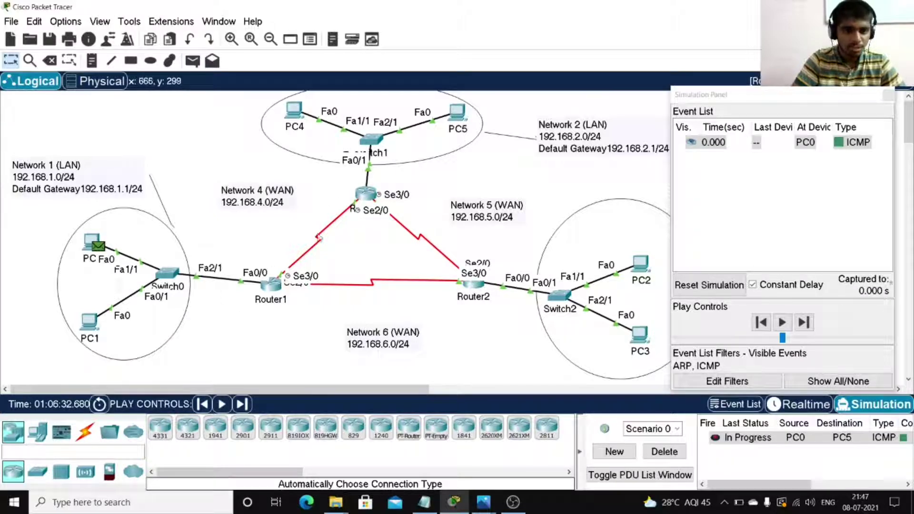
{"action": "left_click", "coordinate": [782, 328]}
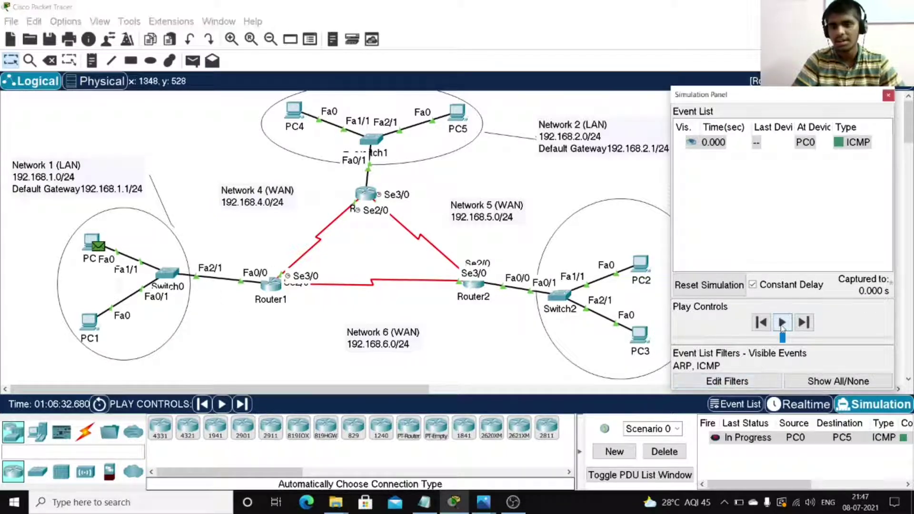